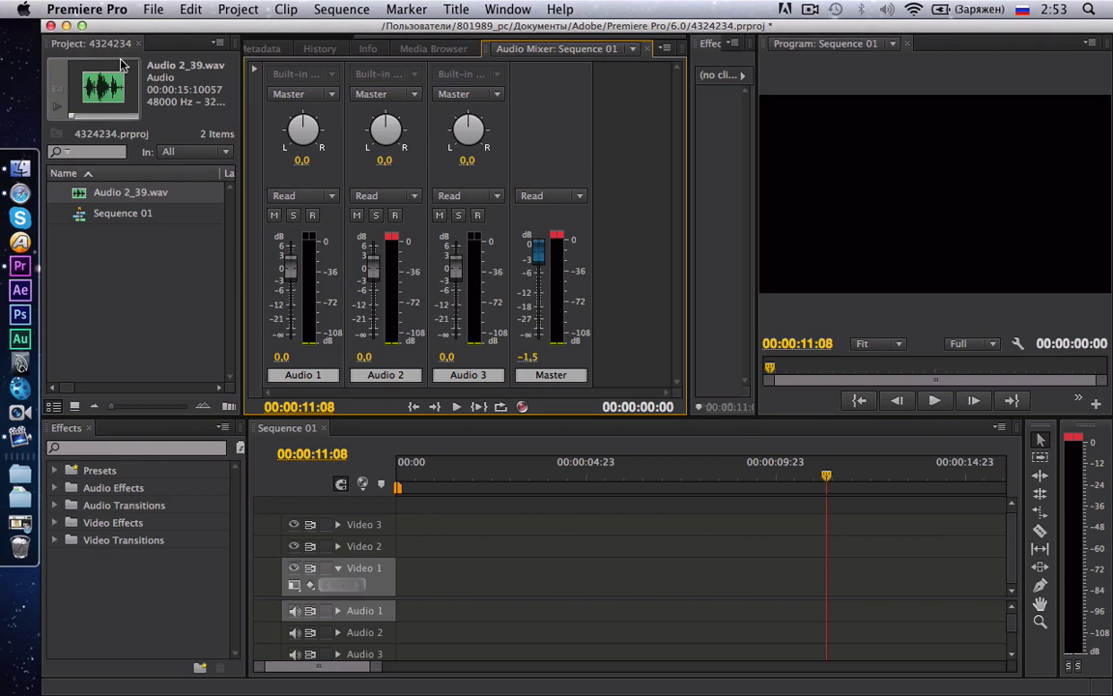
# - Close the 4324234 project without saving its changes
pyautogui.click(50, 26)
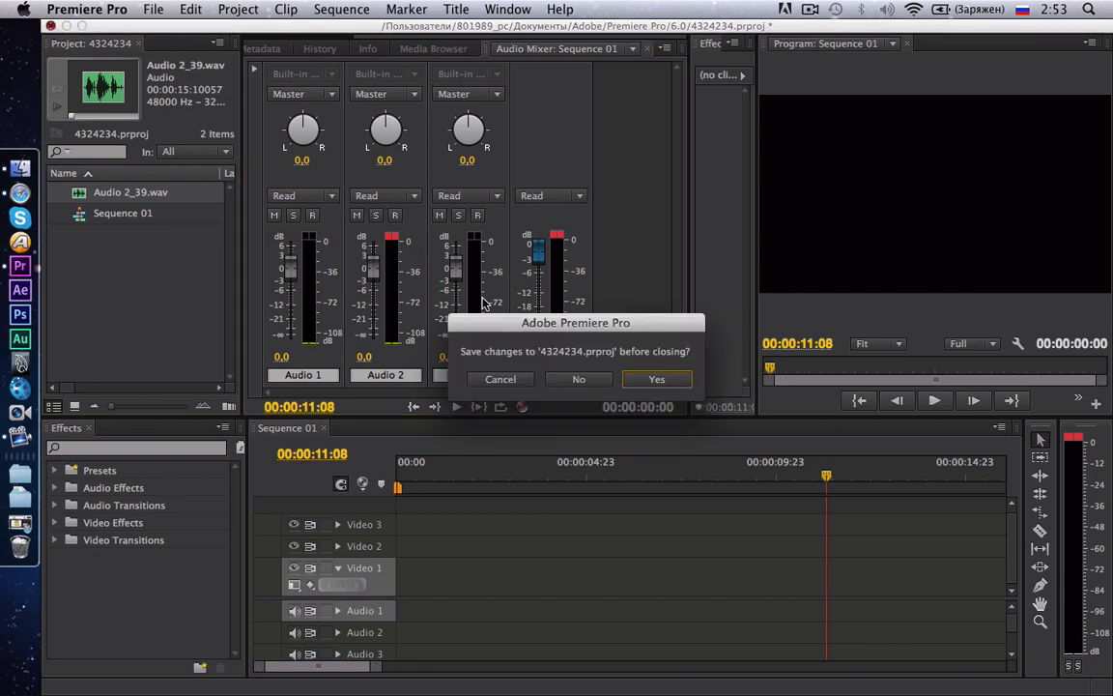
pyautogui.click(578, 378)
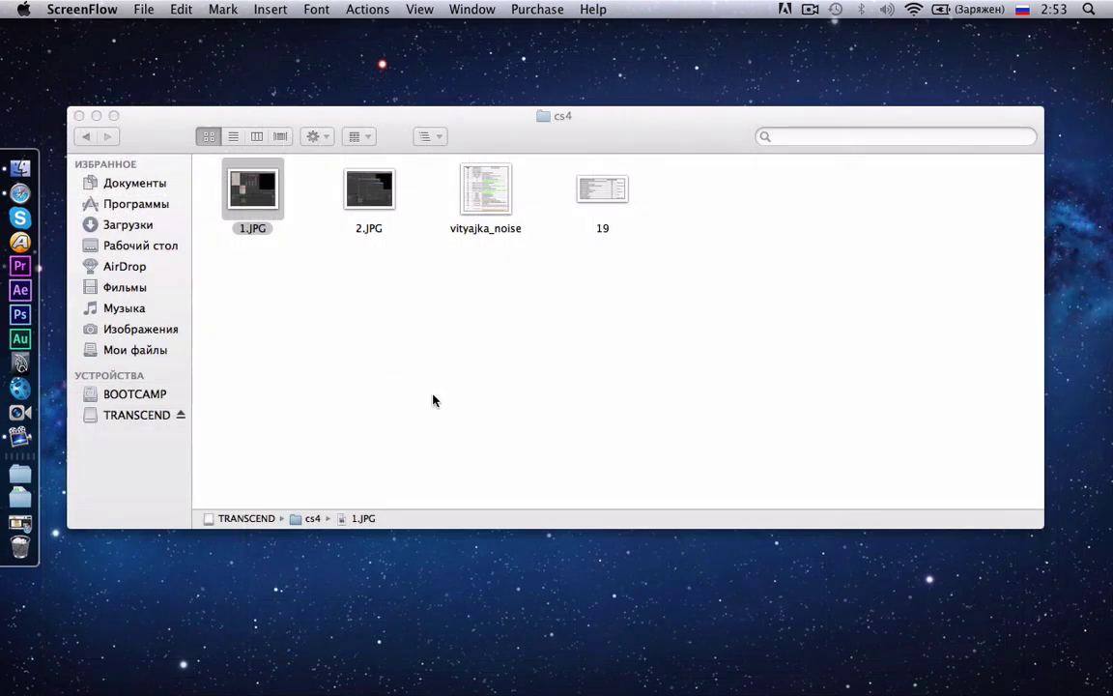
# - Relaunch Premiere Pro CS6 from its Dock icon
pyautogui.click(21, 267)
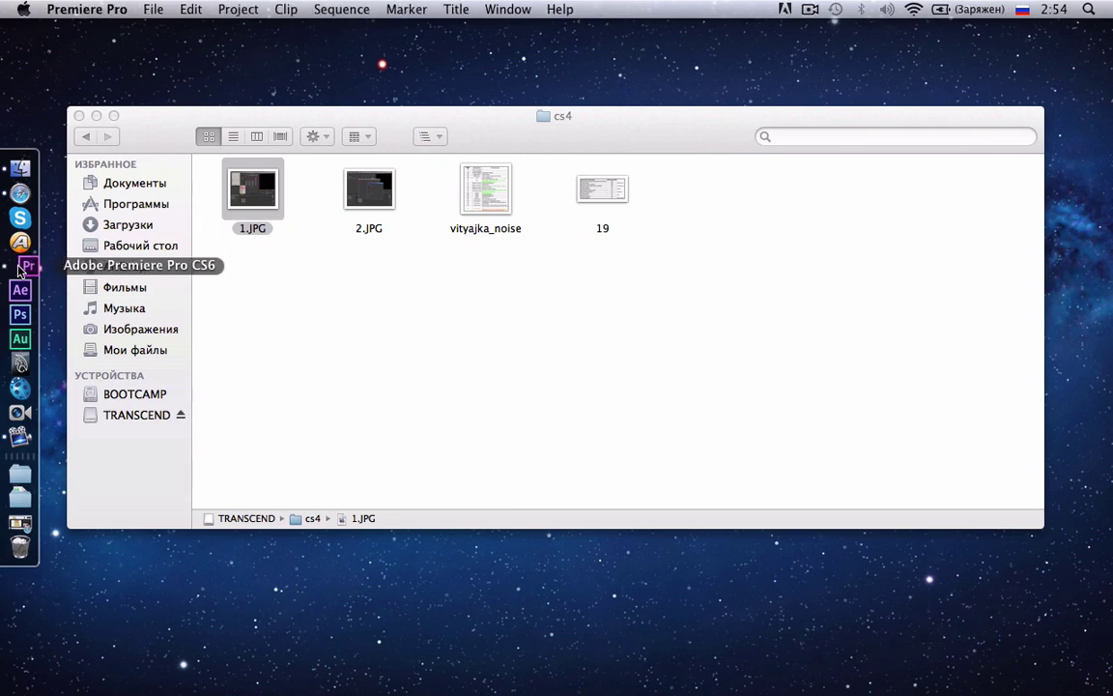
# - Create a new project named 543534
pyautogui.click(443, 452)
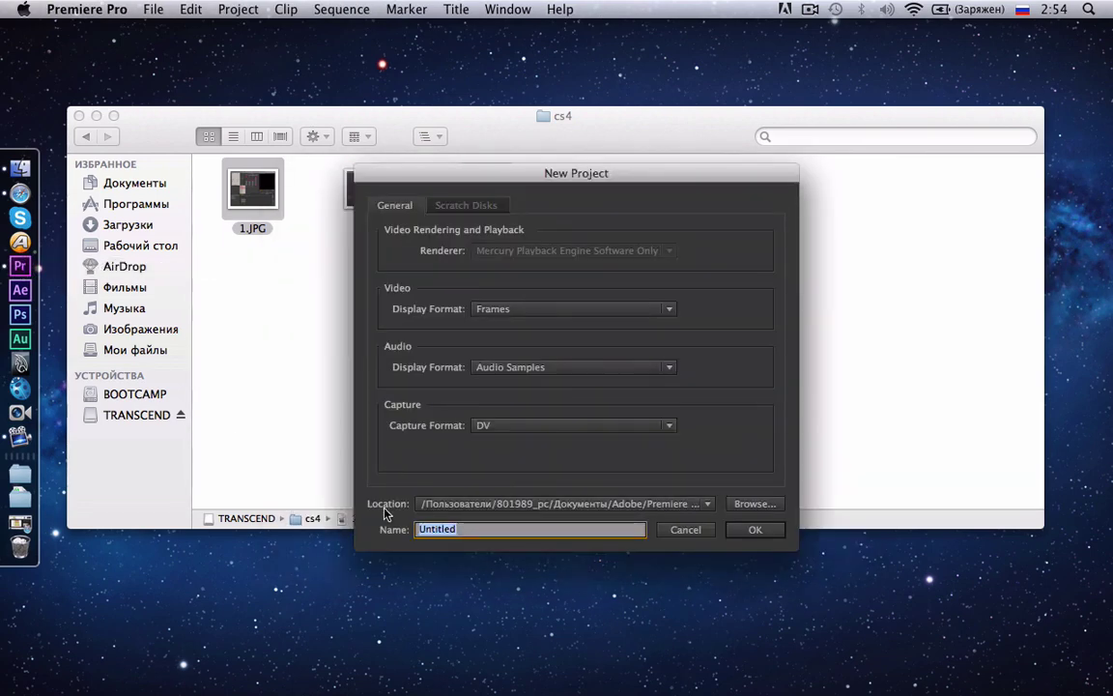
pyautogui.write('543534')
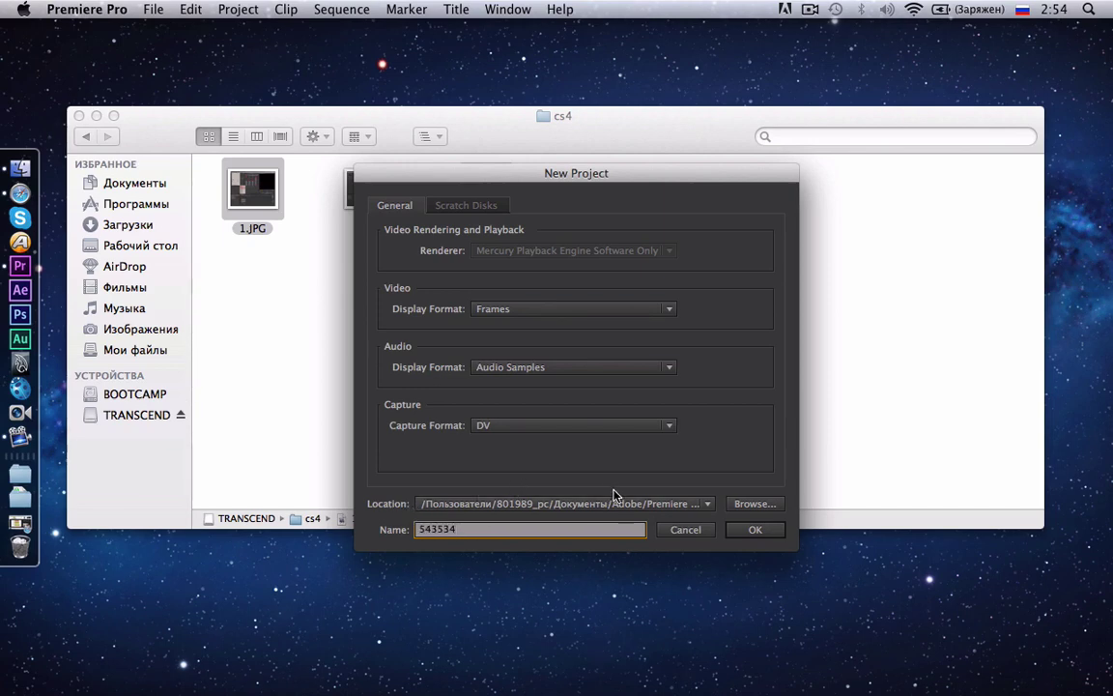
pyautogui.click(766, 534)
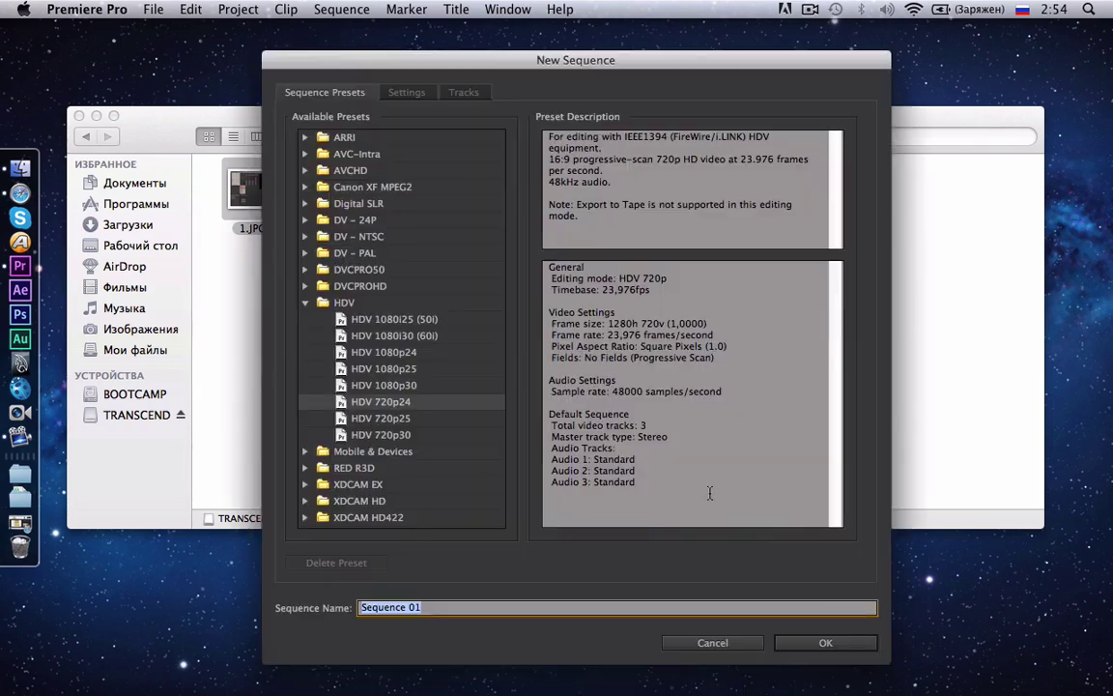
# - Create Sequence 01 from the HDV 720p24 (1280x720) preset
pyautogui.click(398, 400)
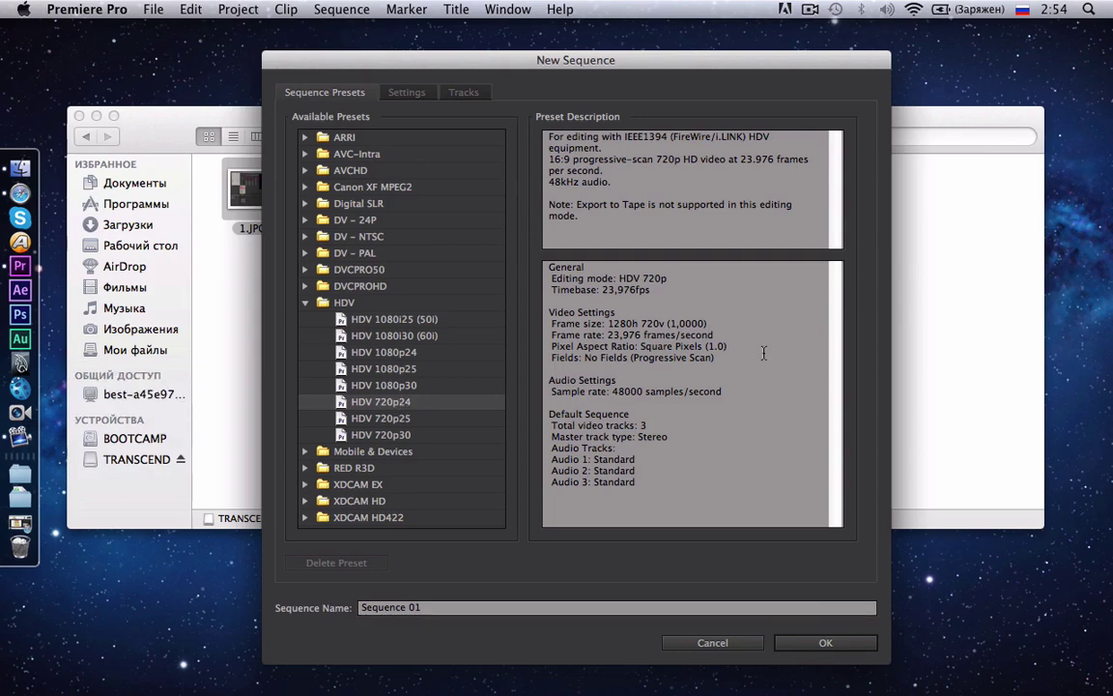
pyautogui.moveTo(609, 323); pyautogui.dragTo(670, 322)
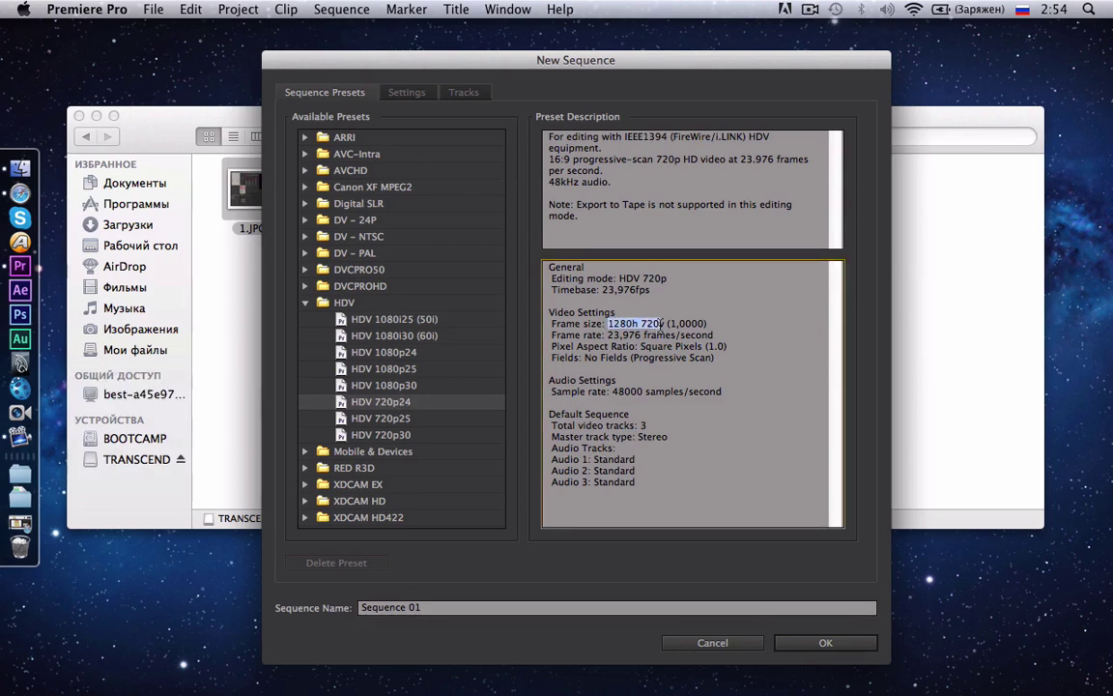
pyautogui.click(833, 643)
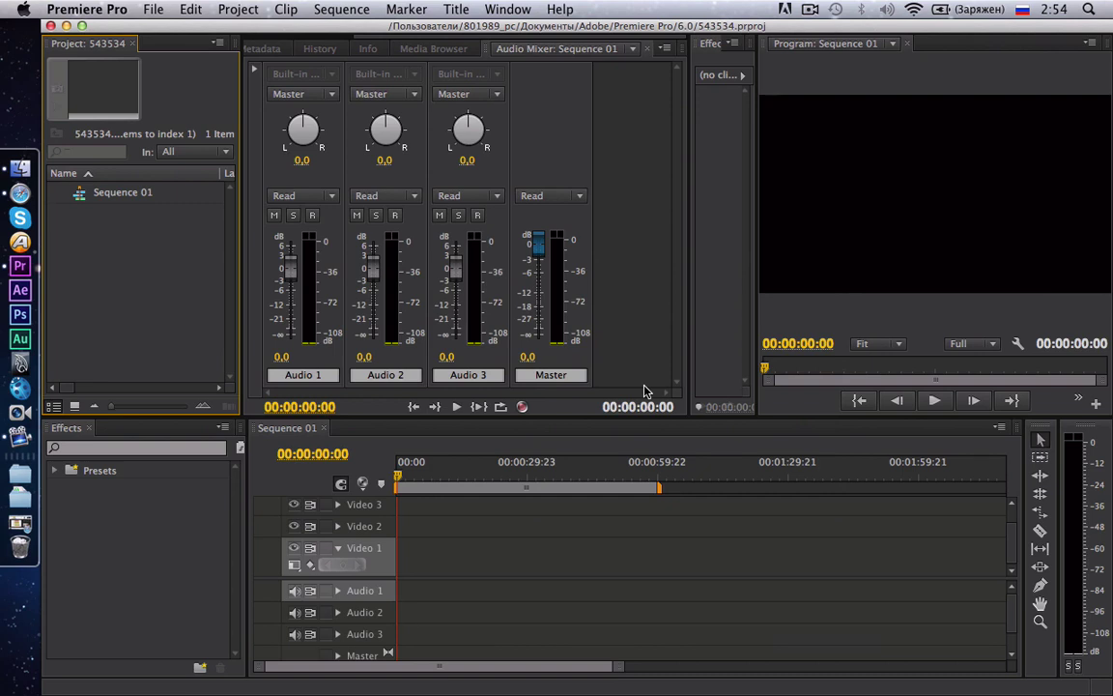
# - In Audio Hardware preferences, keep Built-in Microphone/Built-in Output as the default device
pyautogui.click(110, 14)
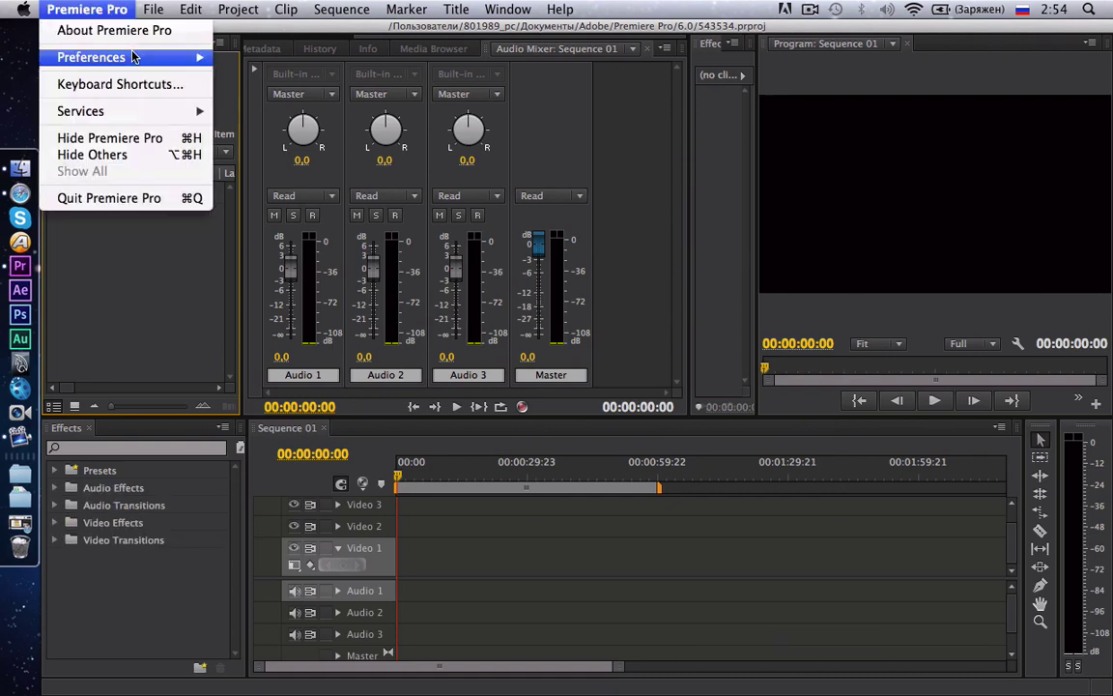
pyautogui.moveTo(136, 64)
pyautogui.click(287, 56)
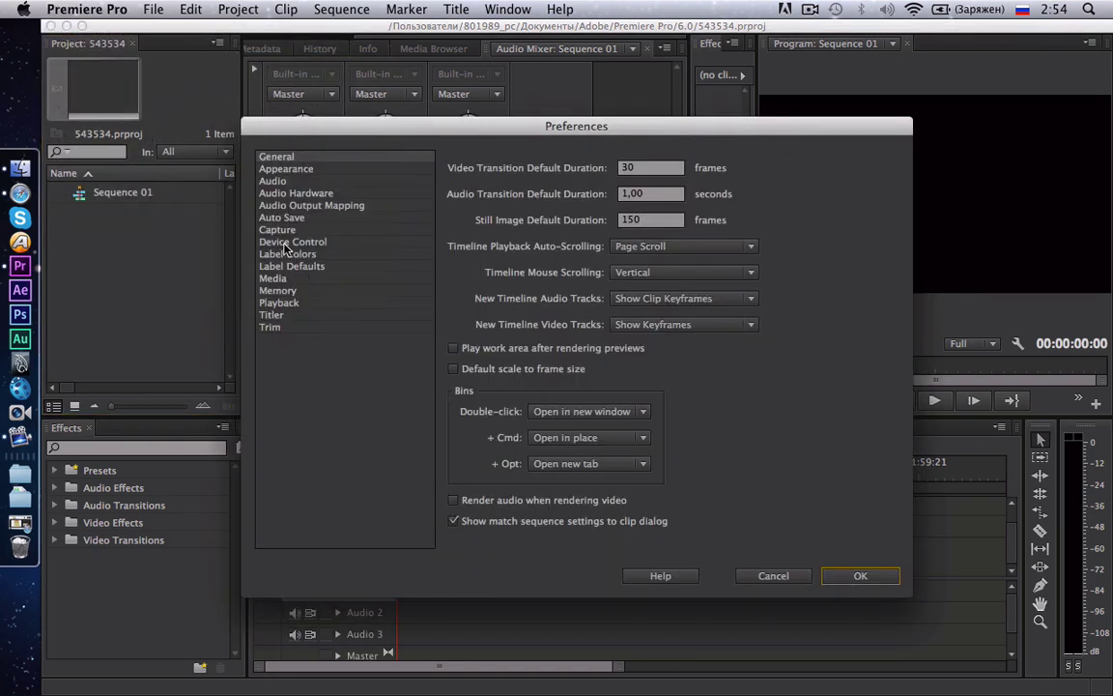
pyautogui.click(280, 185)
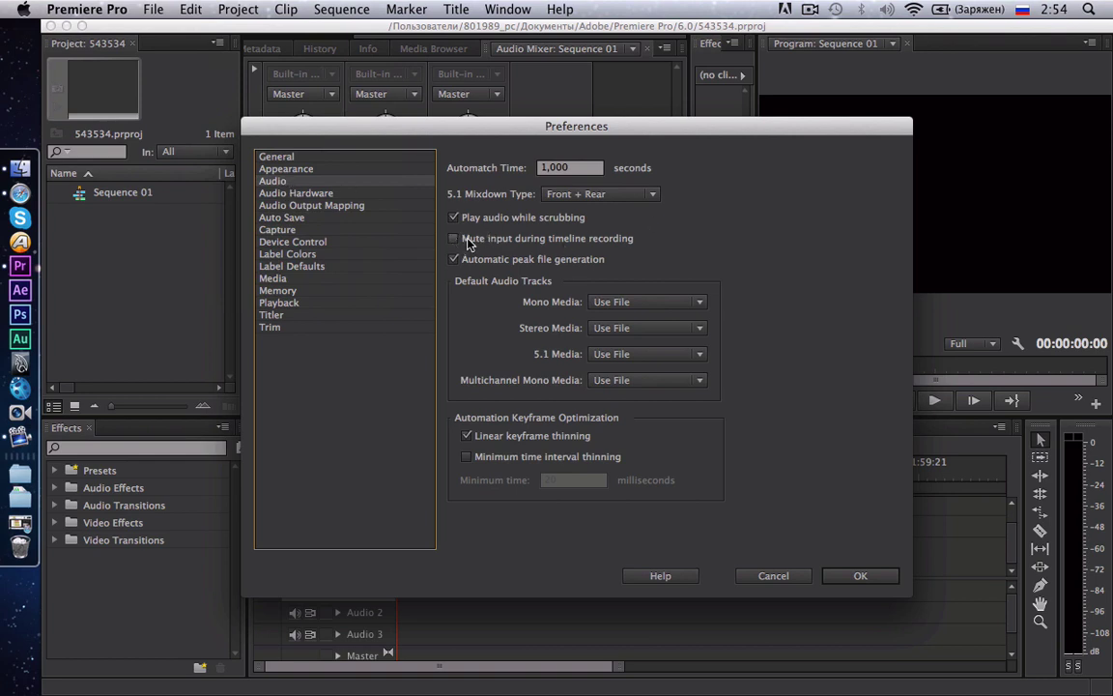
pyautogui.click(299, 194)
pyautogui.click(646, 170)
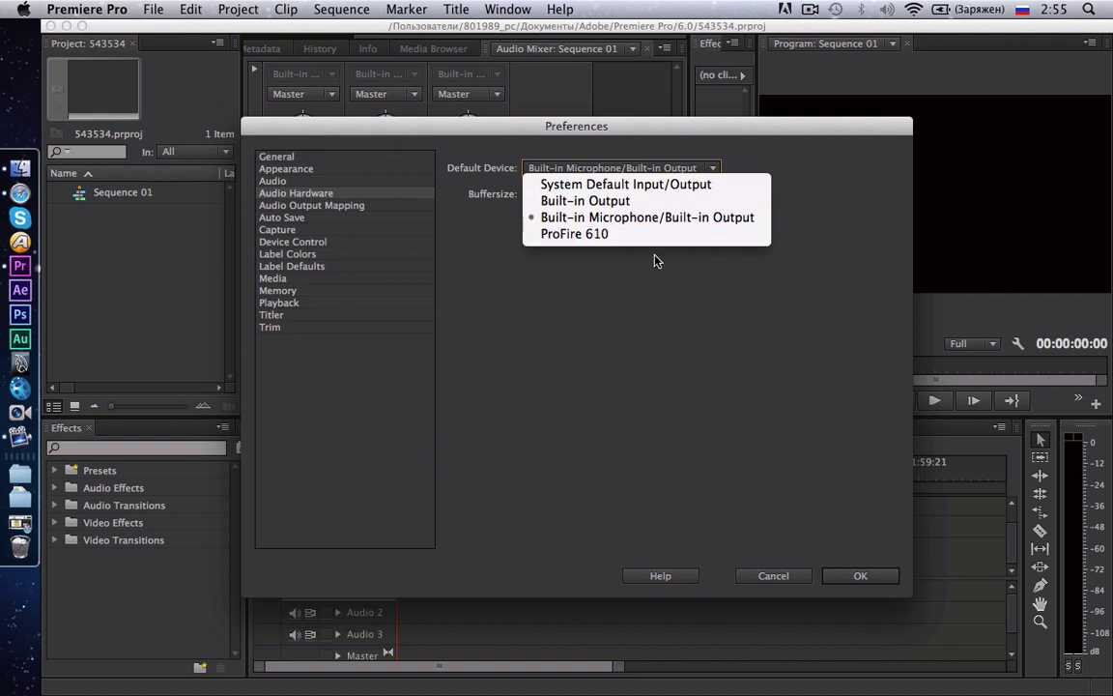
pyautogui.click(695, 225)
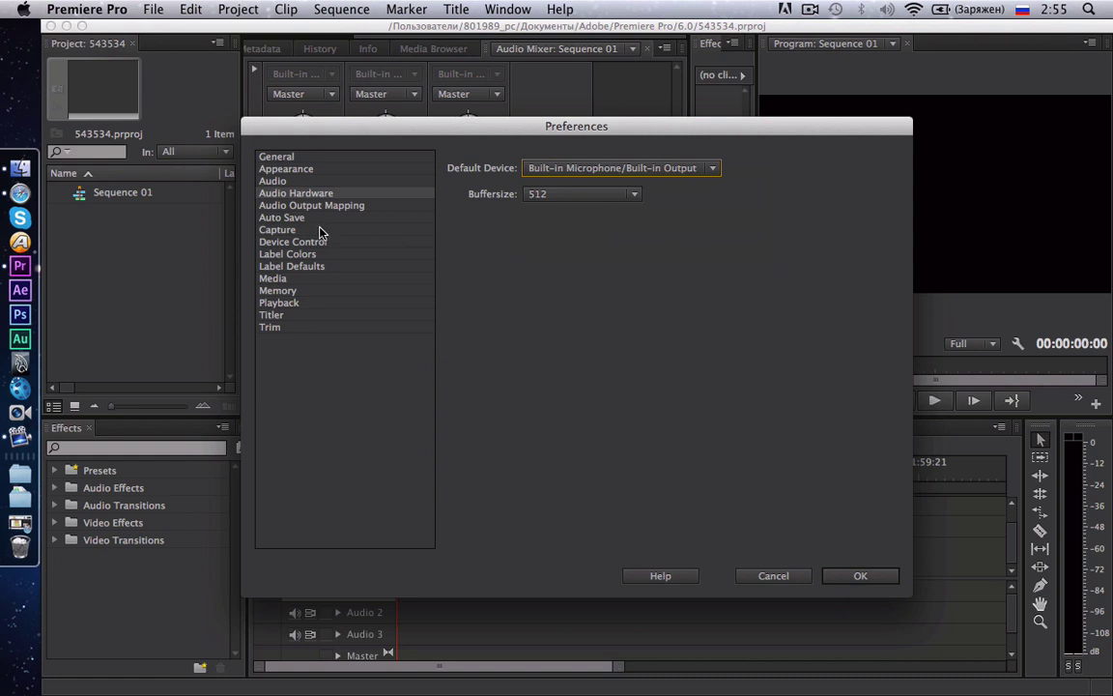
# - Set Audio Output Mapping to the Built-in Microphone/Built-in Output device
pyautogui.click(353, 209)
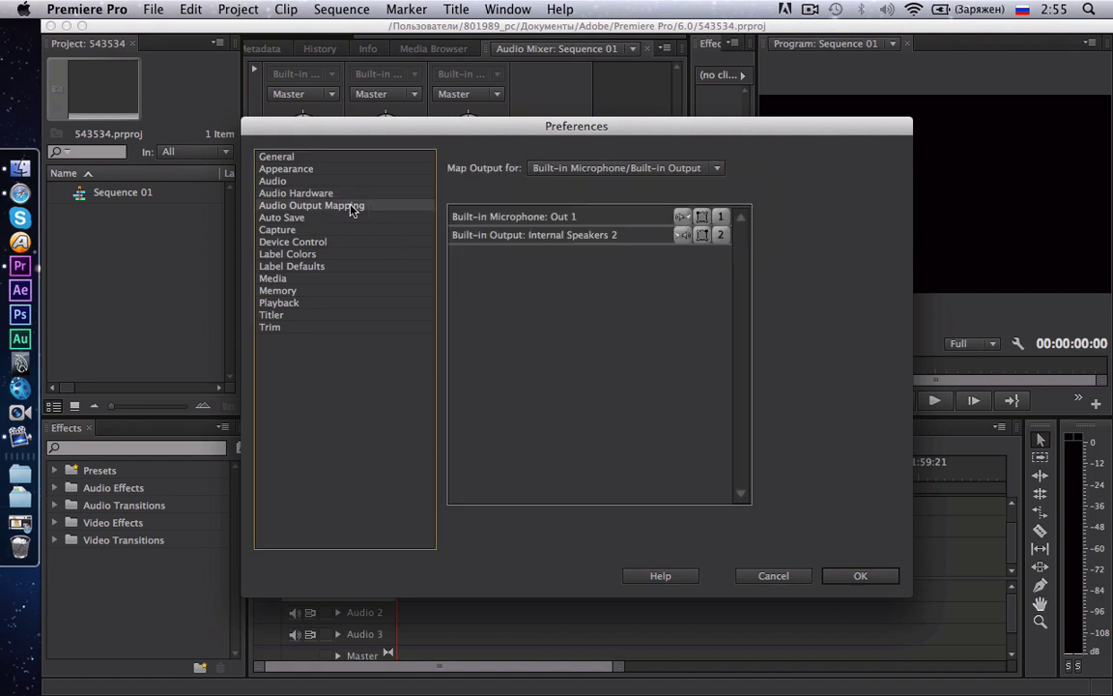
pyautogui.click(580, 168)
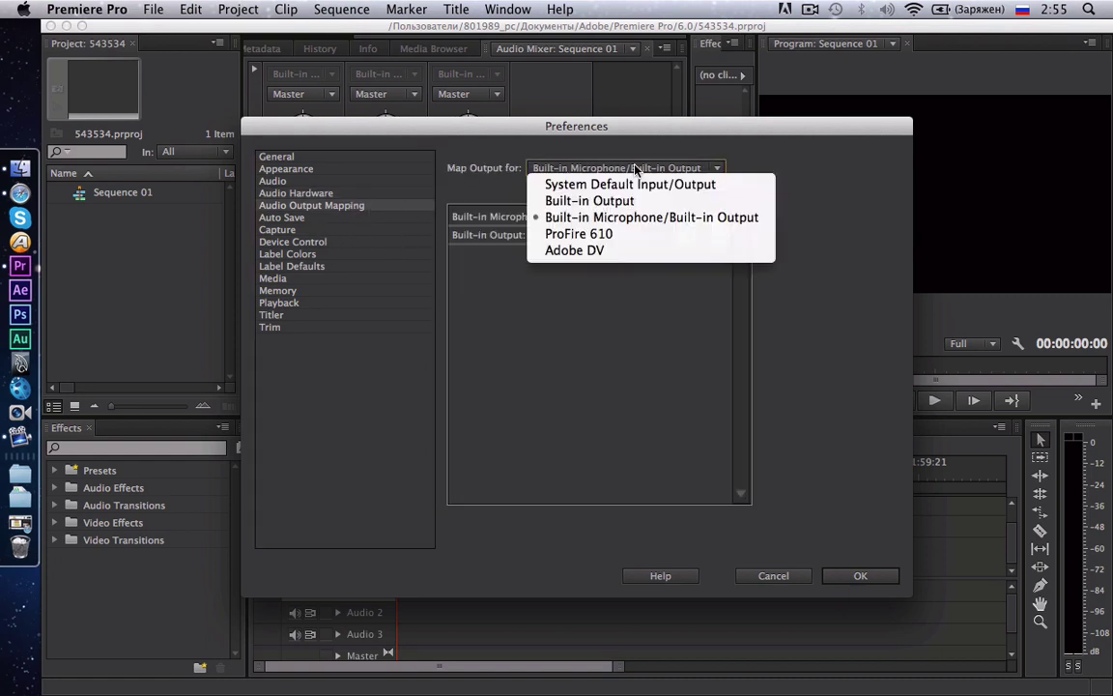
pyautogui.click(643, 219)
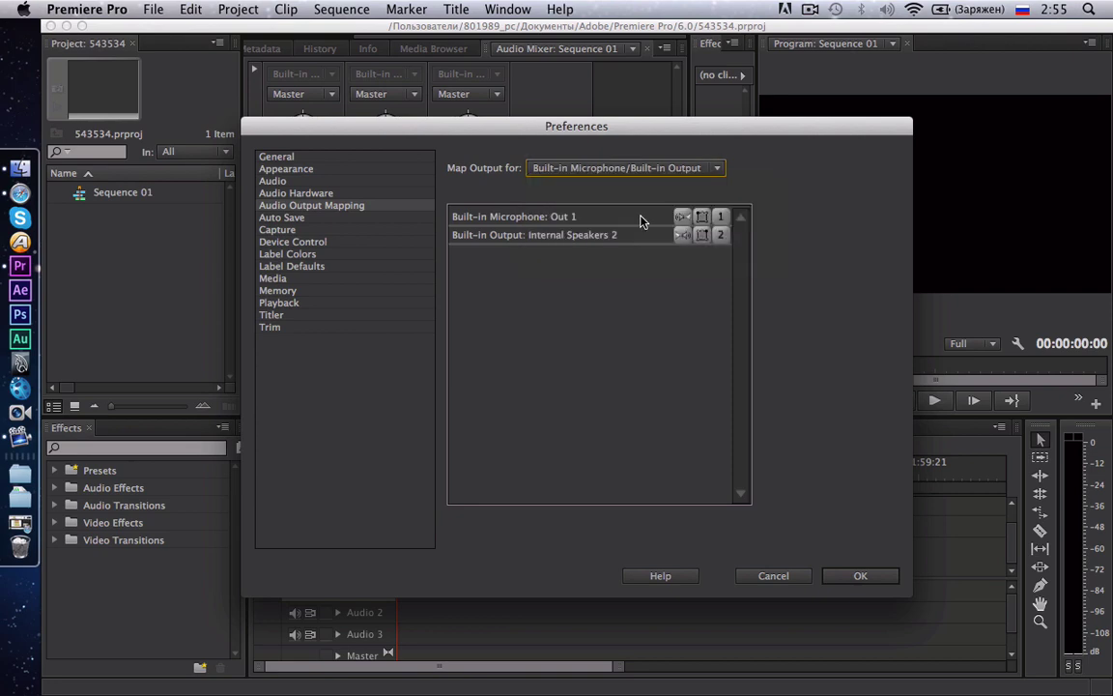
# - Apply the preferences, return to the Audio Mixer, and arm Audio 2 for recording
pyautogui.click(860, 576)
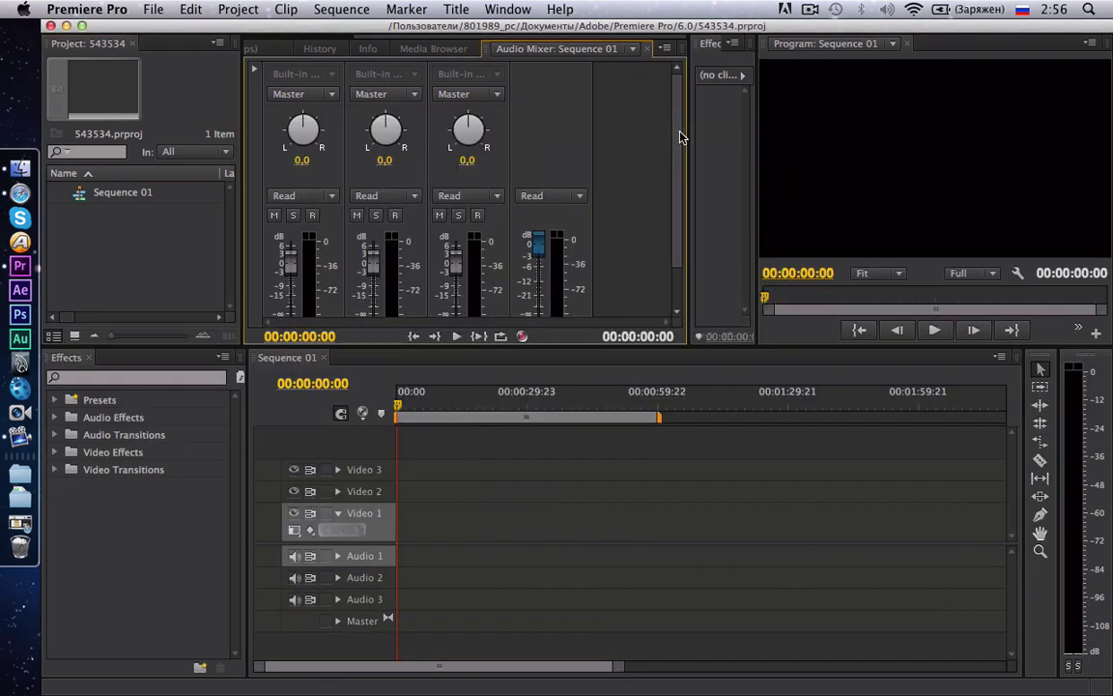
pyautogui.moveTo(680, 136); pyautogui.dragTo(673, 196)
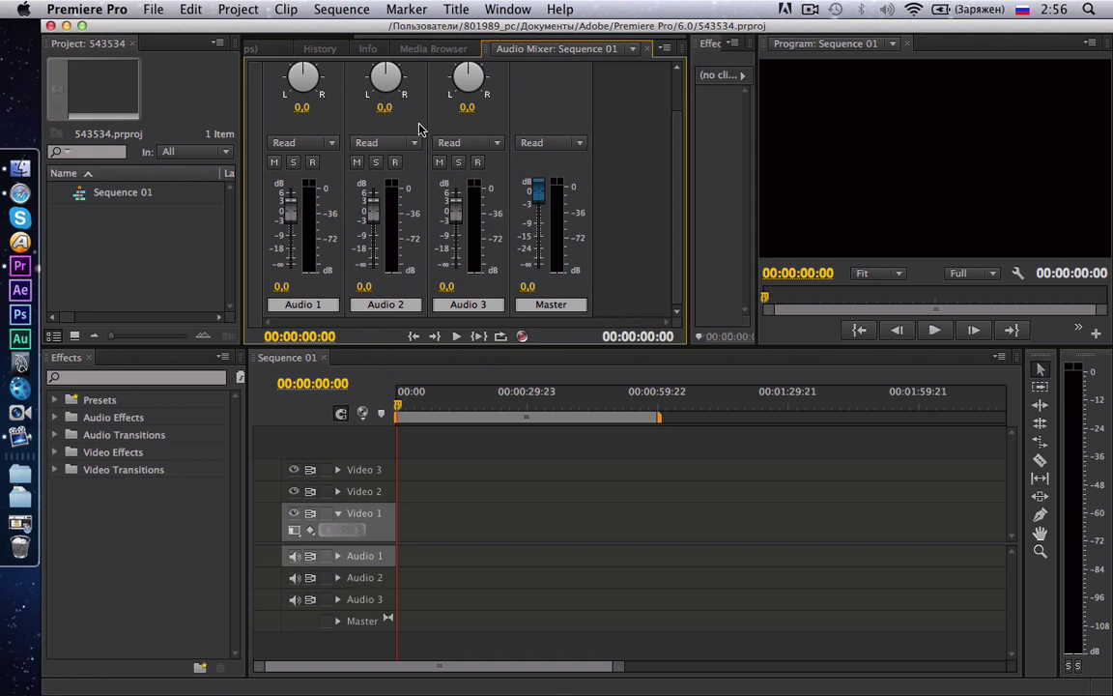
pyautogui.click(436, 50)
pyautogui.click(374, 50)
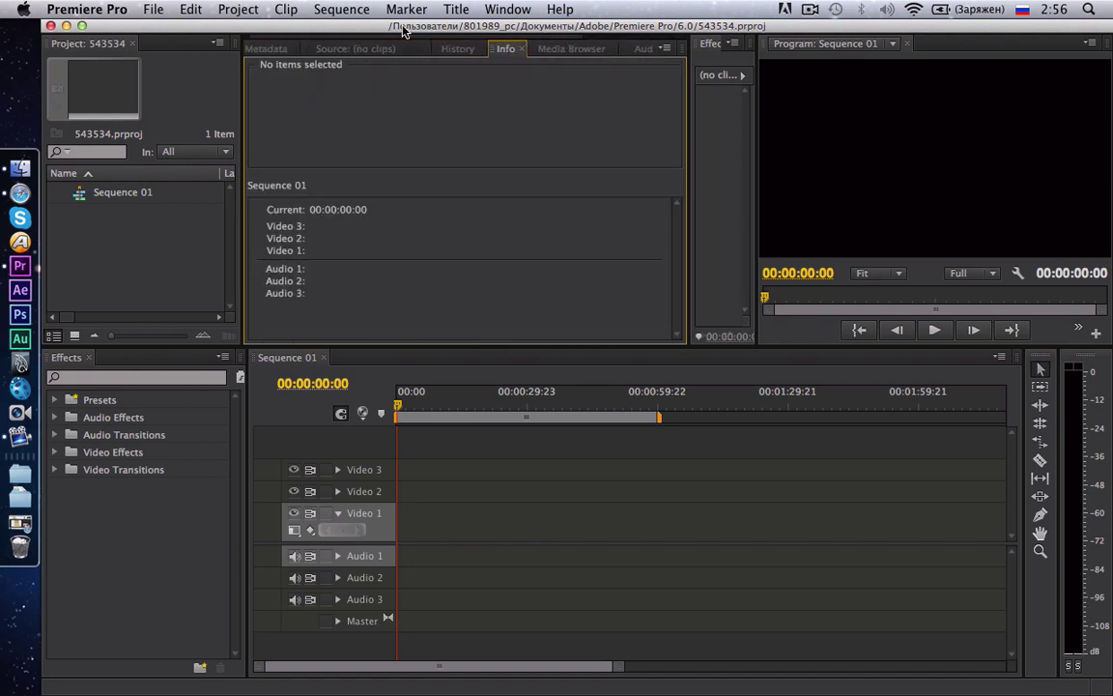
pyautogui.click(547, 50)
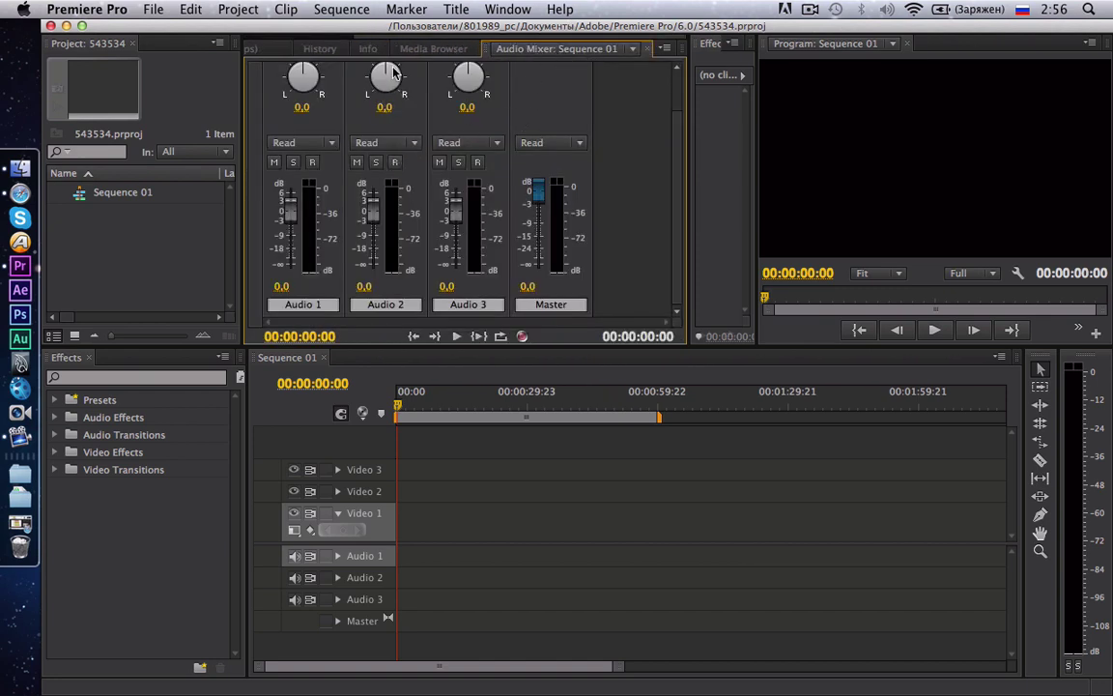
pyautogui.click(394, 163)
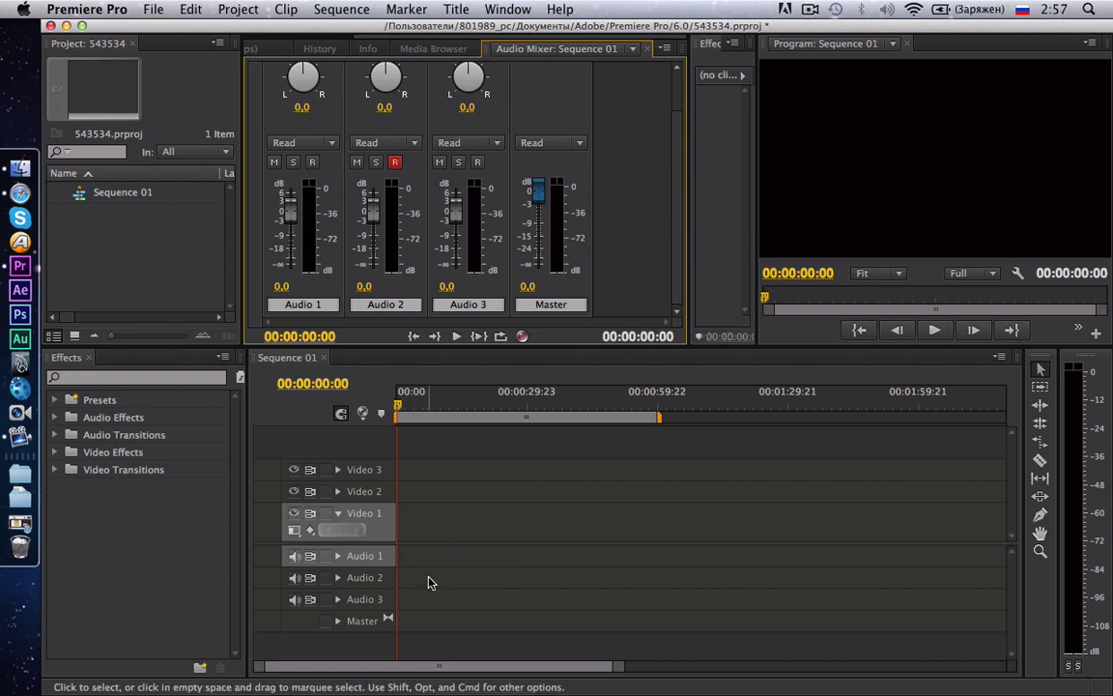
pyautogui.hotkey('ctrl', 'Up')
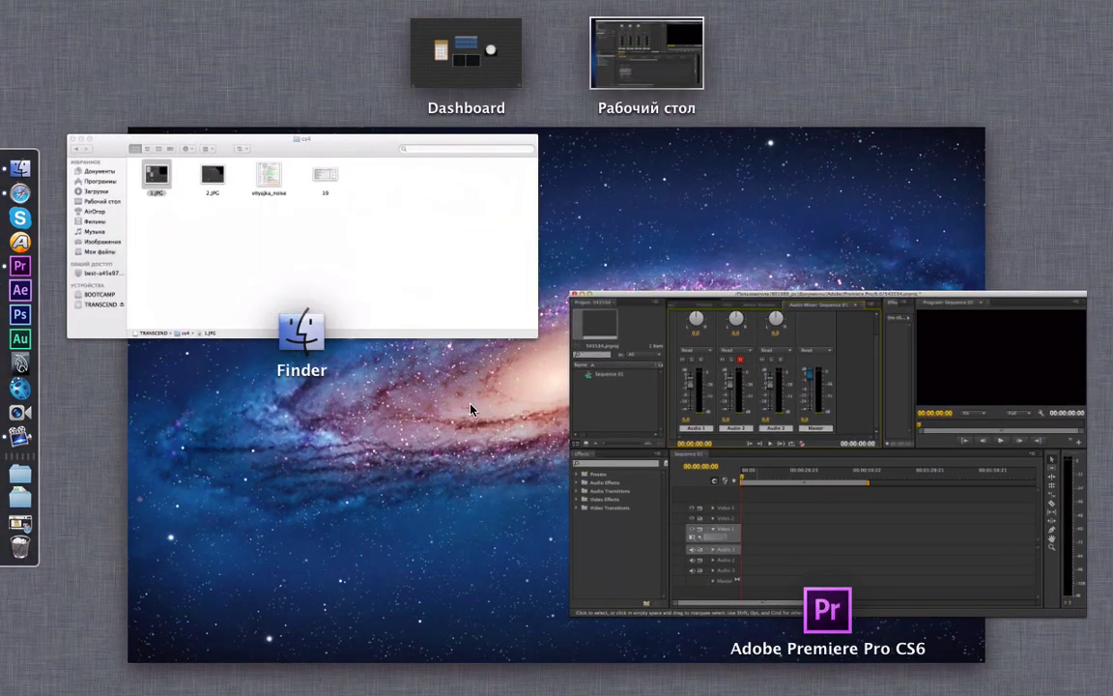
pyautogui.click(268, 255)
pyautogui.press('space')
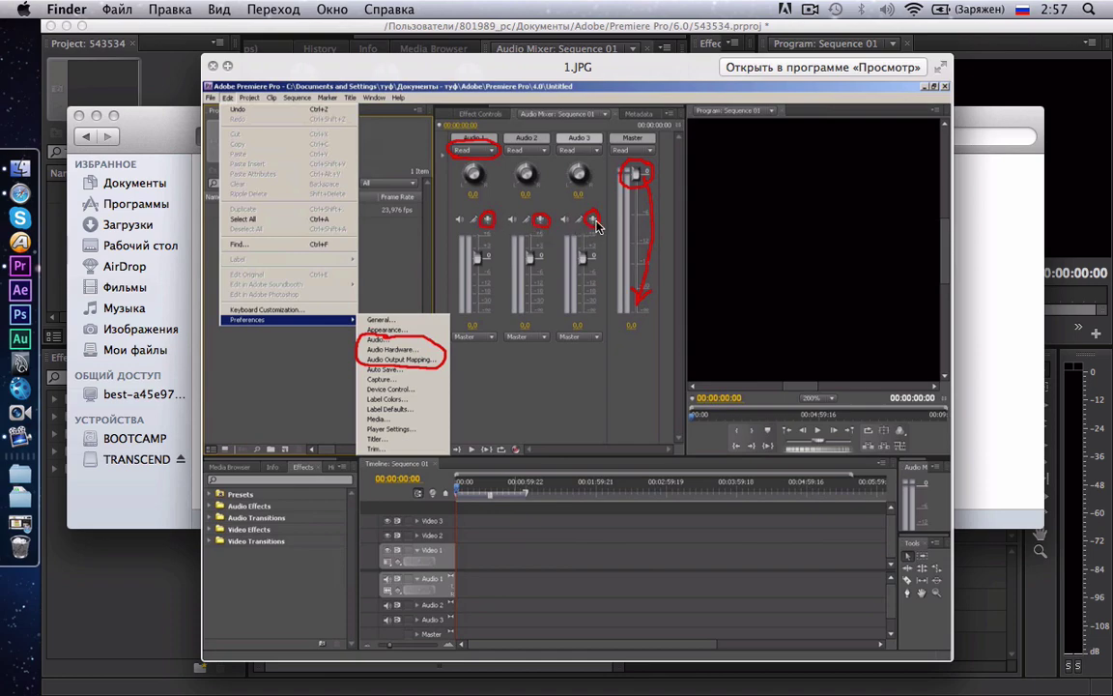
pyautogui.hotkey('ctrl', 'Up')
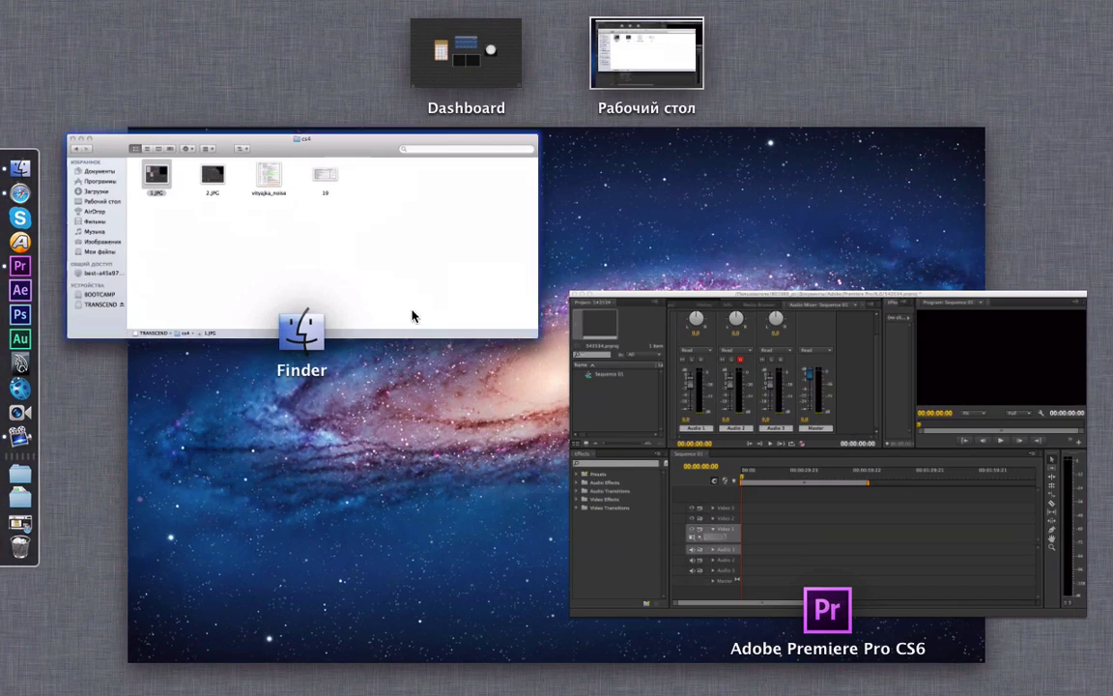
pyautogui.click(763, 436)
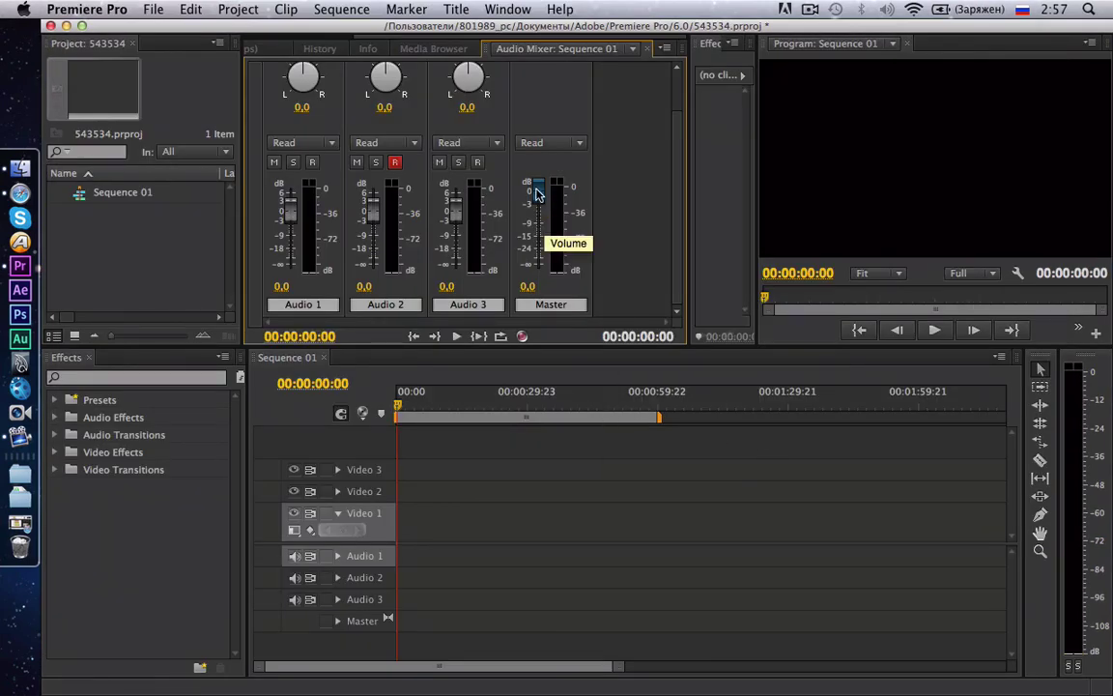
# - Pull the Master fader to -∞, arm the mixer, and start recording onto Audio 2
pyautogui.moveTo(538, 194); pyautogui.dragTo(542, 273)
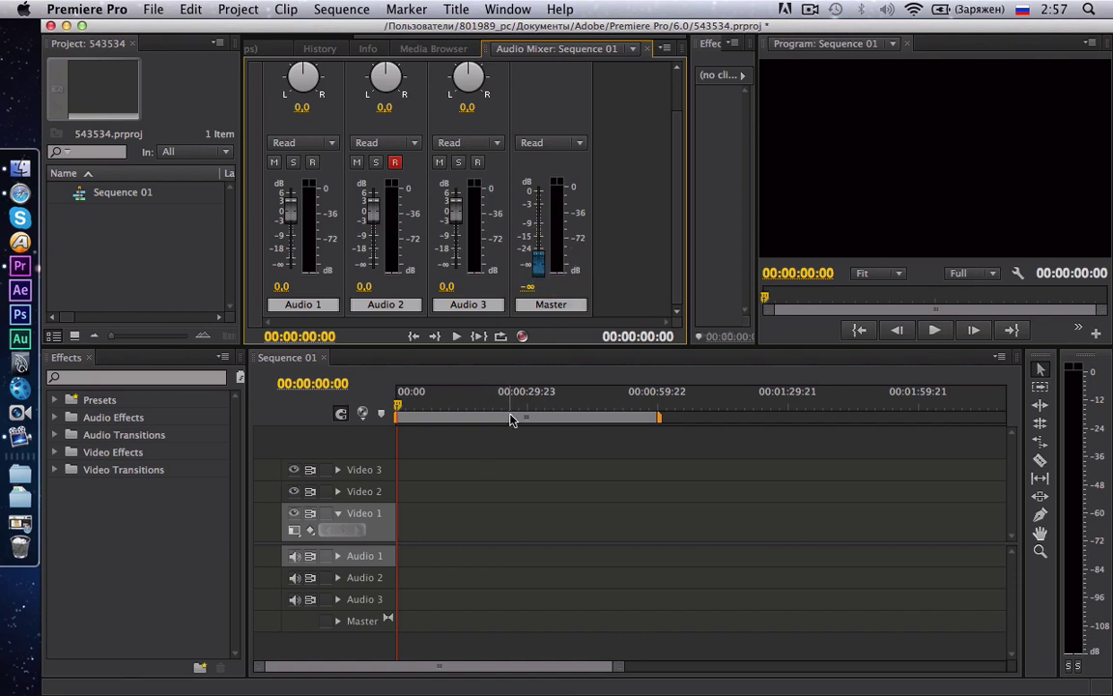
pyautogui.click(521, 336)
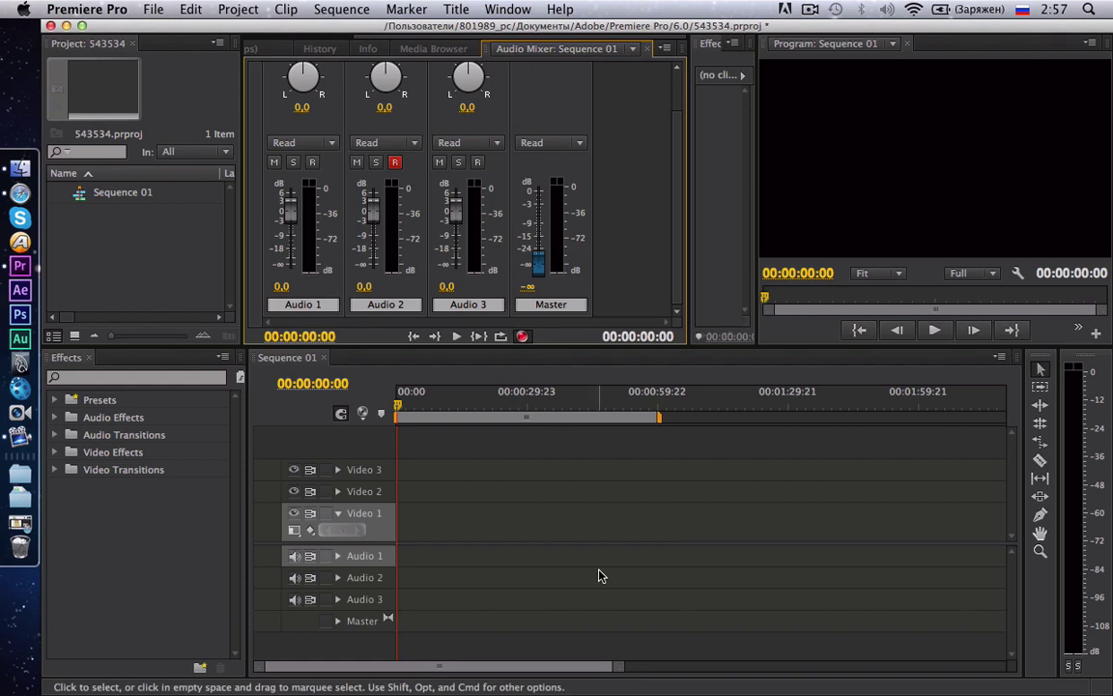
pyautogui.press('space')
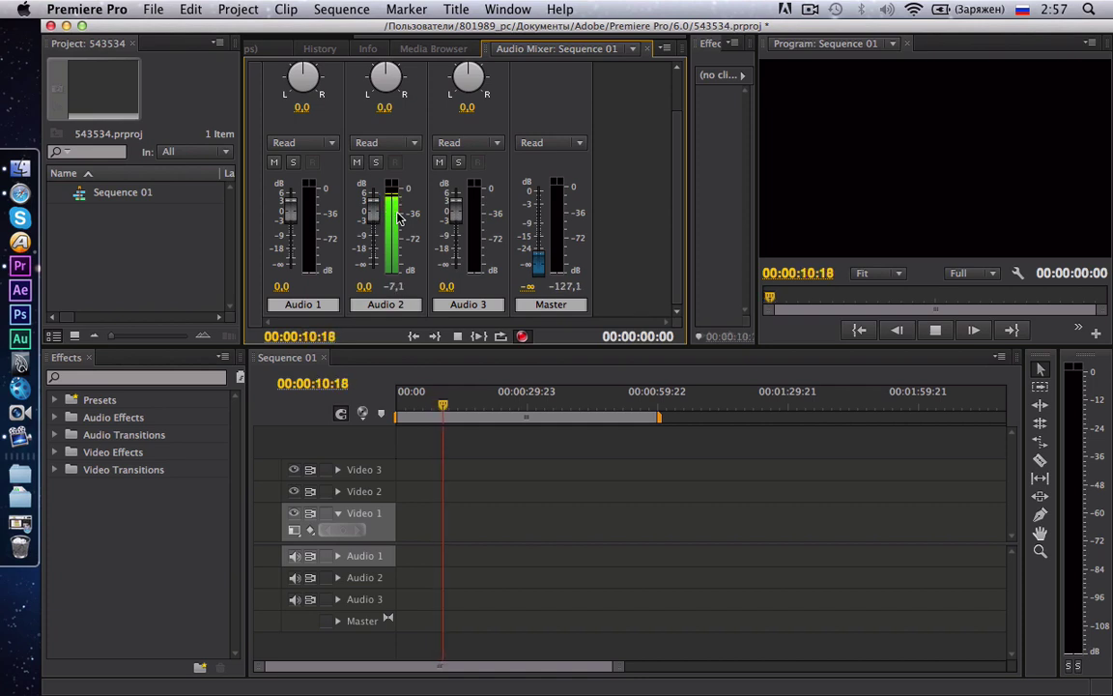
# - Stop recording, return the playhead to the start, and set the Master to -2.0 dB
pyautogui.press('space')
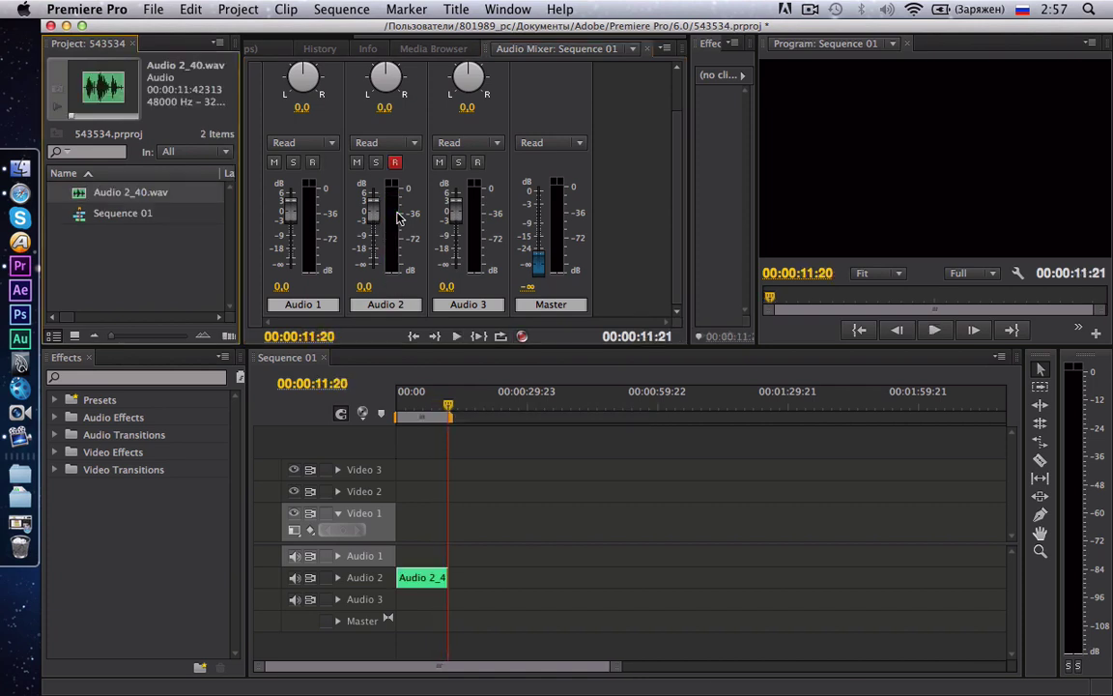
pyautogui.moveTo(459, 407); pyautogui.dragTo(397, 408)
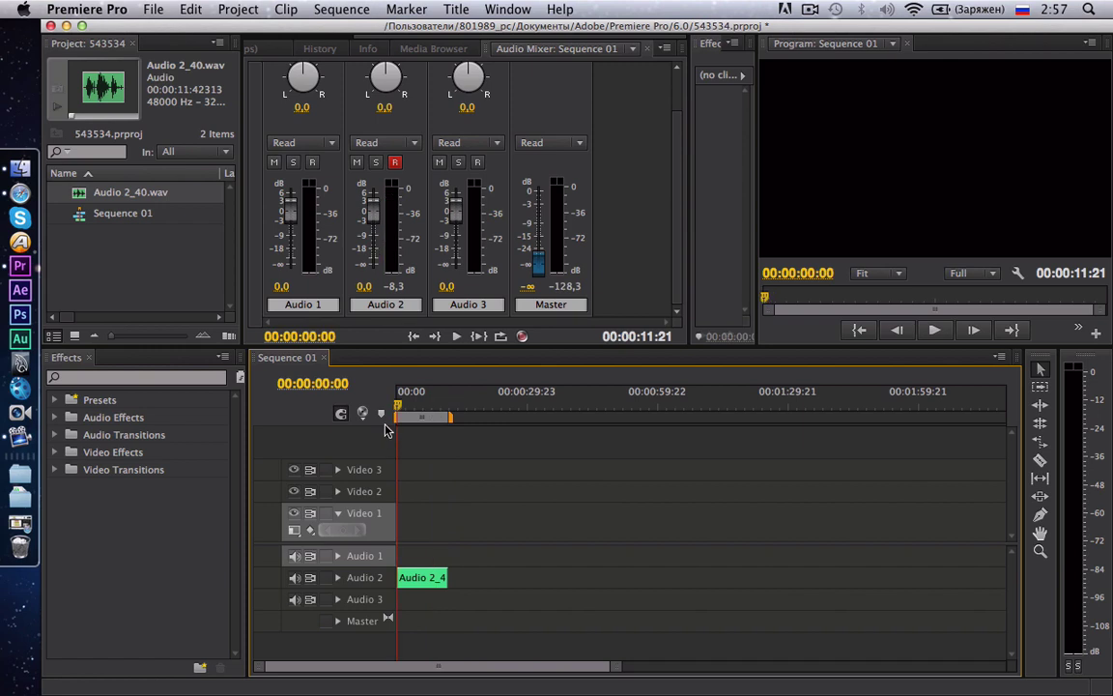
pyautogui.moveTo(539, 259); pyautogui.dragTo(544, 196)
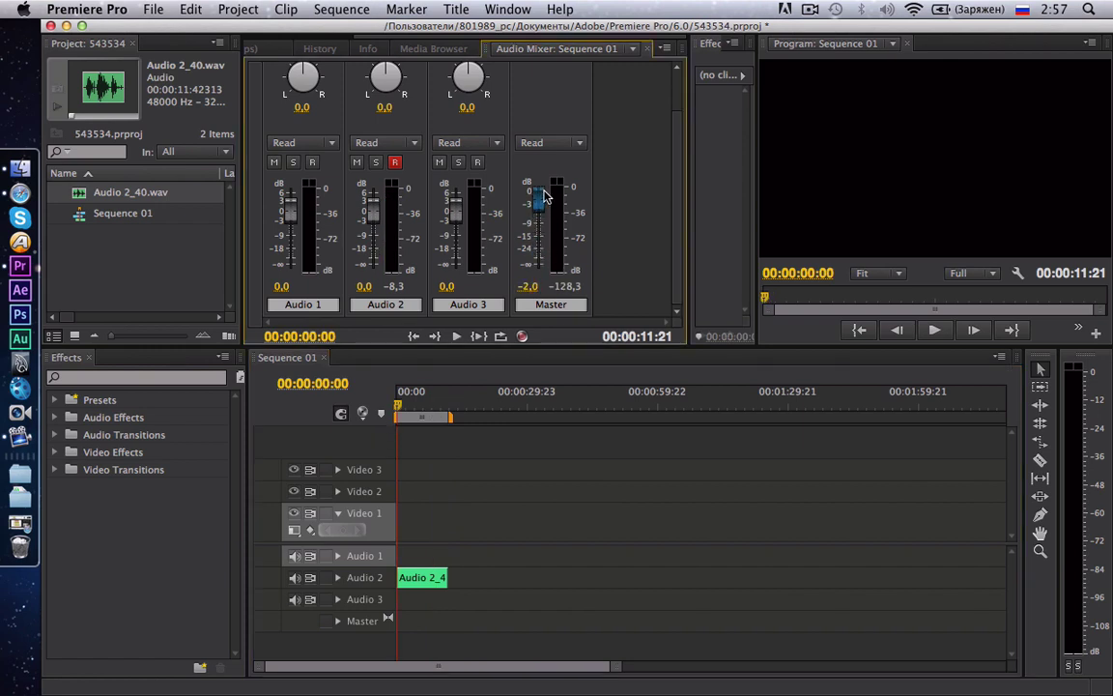
# - Play back the take, then select and delete the Audio 2_40 clip
pyautogui.press('space')
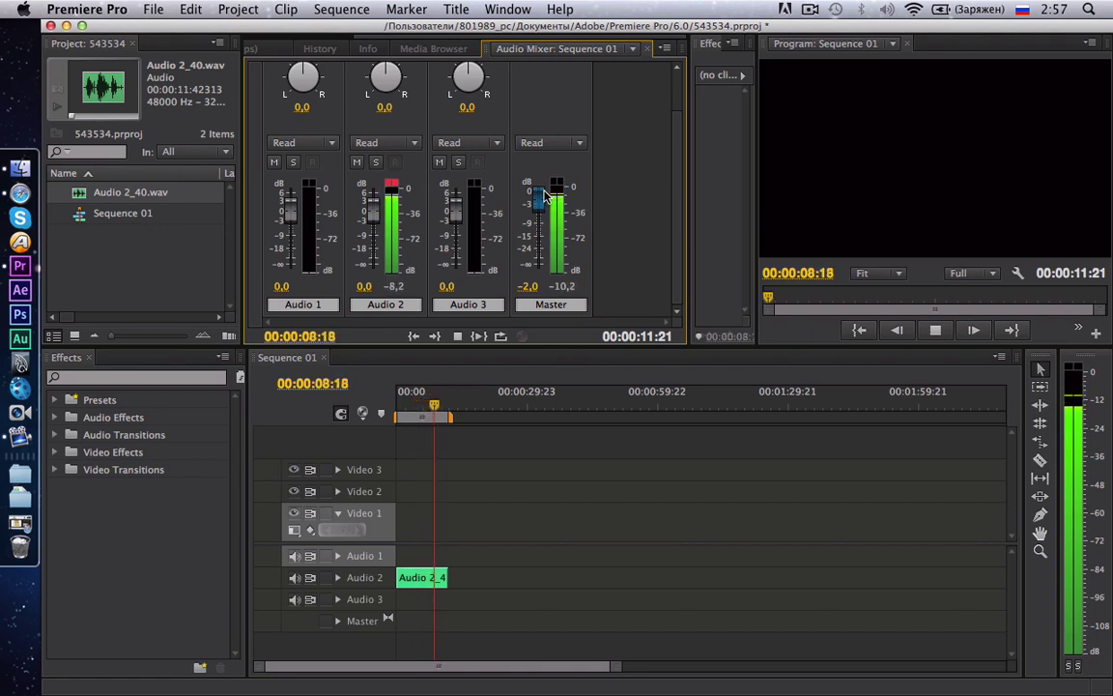
pyautogui.press('space')
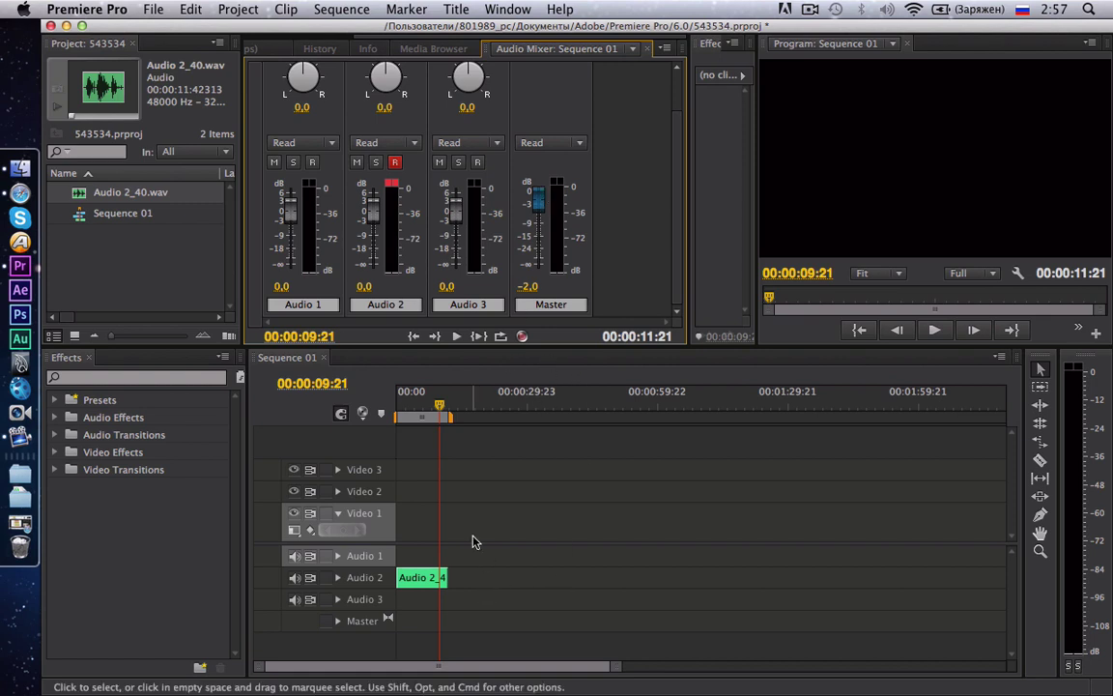
pyautogui.moveTo(473, 542); pyautogui.dragTo(393, 649)
pyautogui.press('Delete')
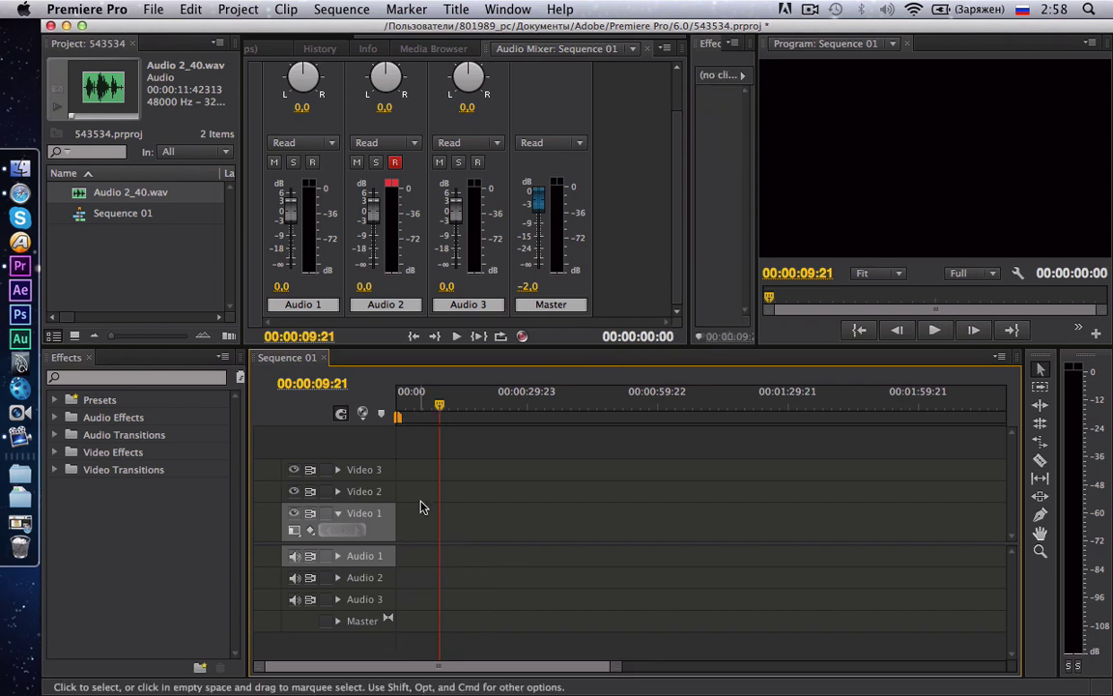
pyautogui.moveTo(442, 410); pyautogui.dragTo(365, 421)
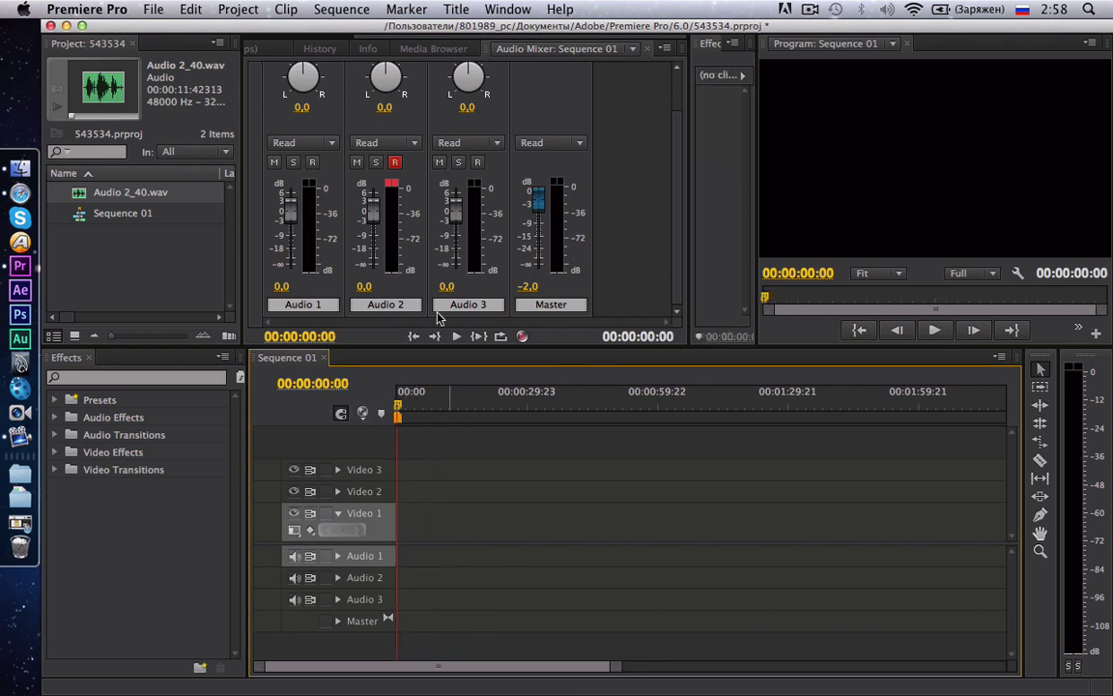
pyautogui.click(338, 513)
pyautogui.rightClick(268, 561)
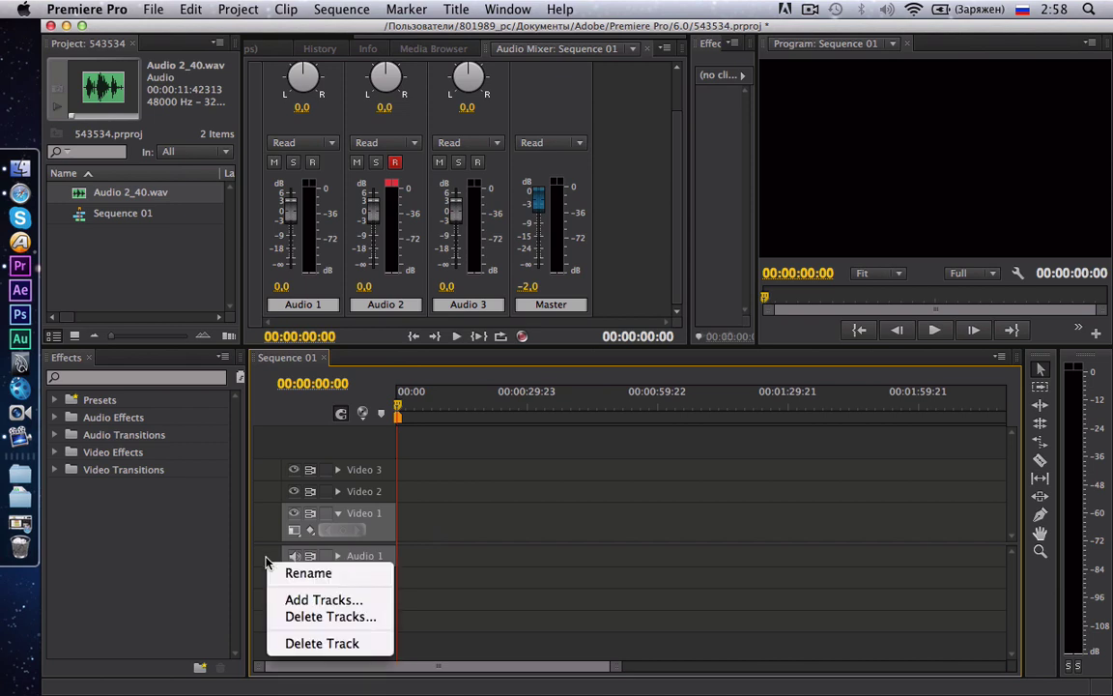
pyautogui.click(301, 599)
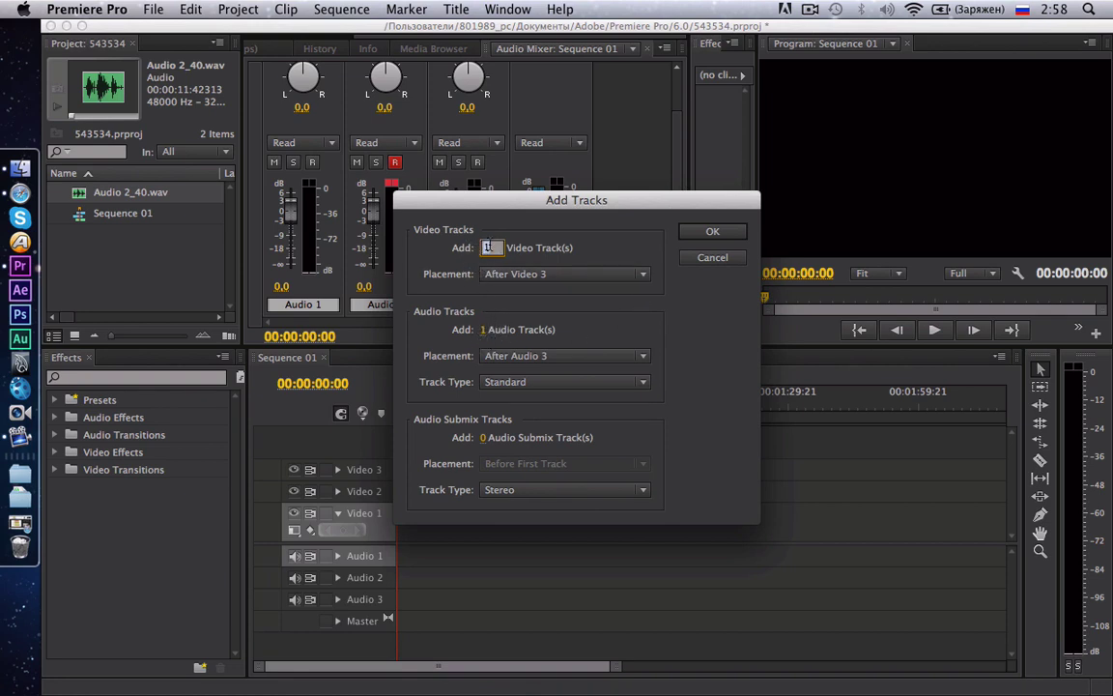
pyautogui.click(711, 232)
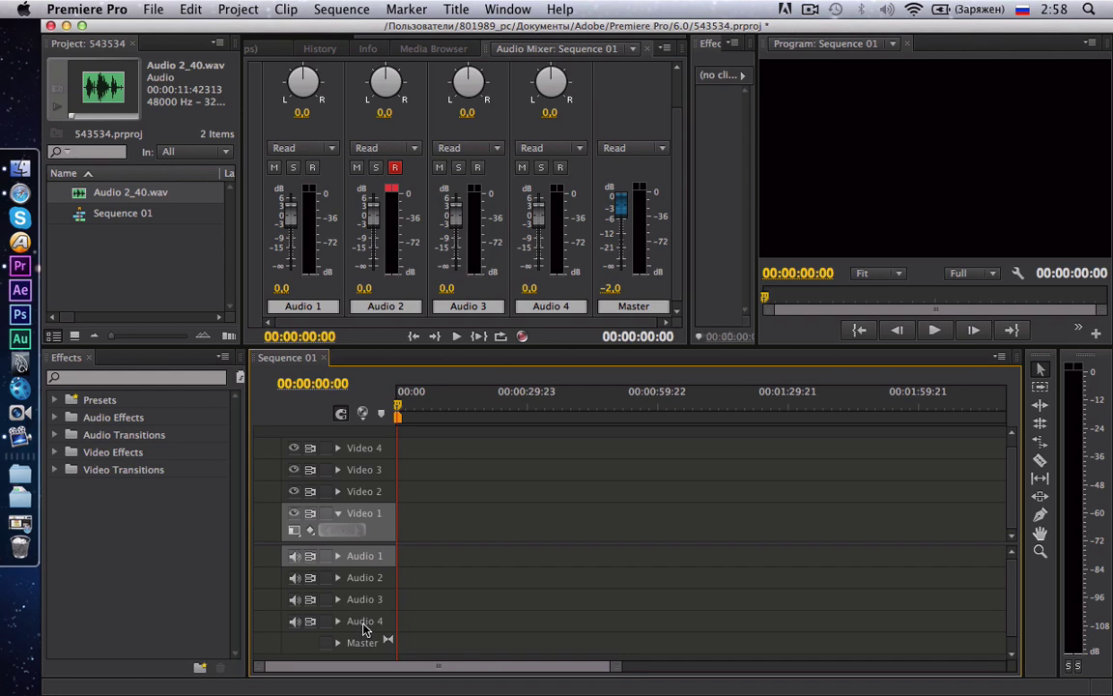
pyautogui.press('super+z')
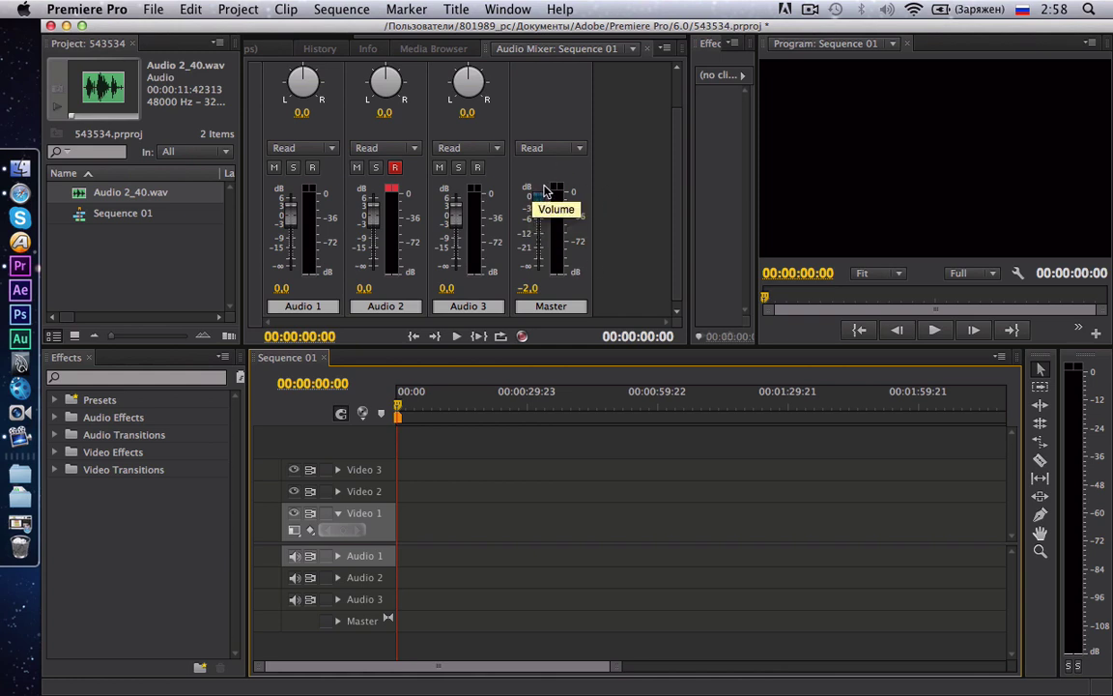
# - Arm the mixer and record a brief take, Audio 2_41.wav, onto Audio 2
pyautogui.click(523, 336)
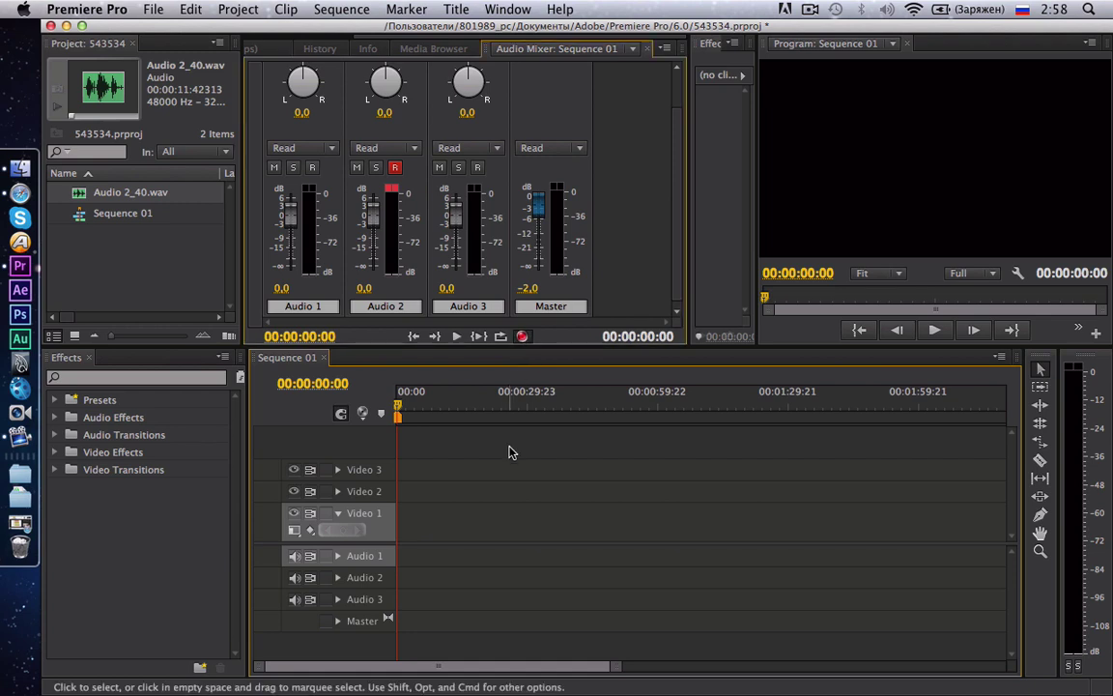
pyautogui.press('space')
pyautogui.press('space')
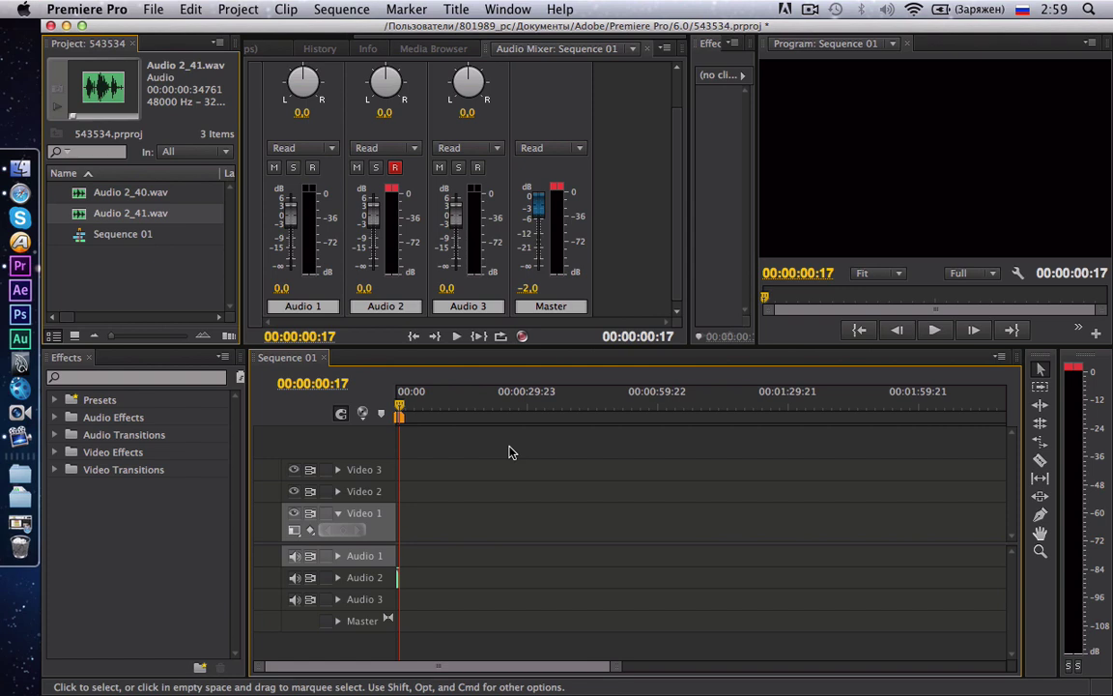
# - Drag the Master fader down to -∞, then back up to -23.9 dB
pyautogui.click(538, 207)
pyautogui.moveTo(538, 208); pyautogui.dragTo(536, 265)
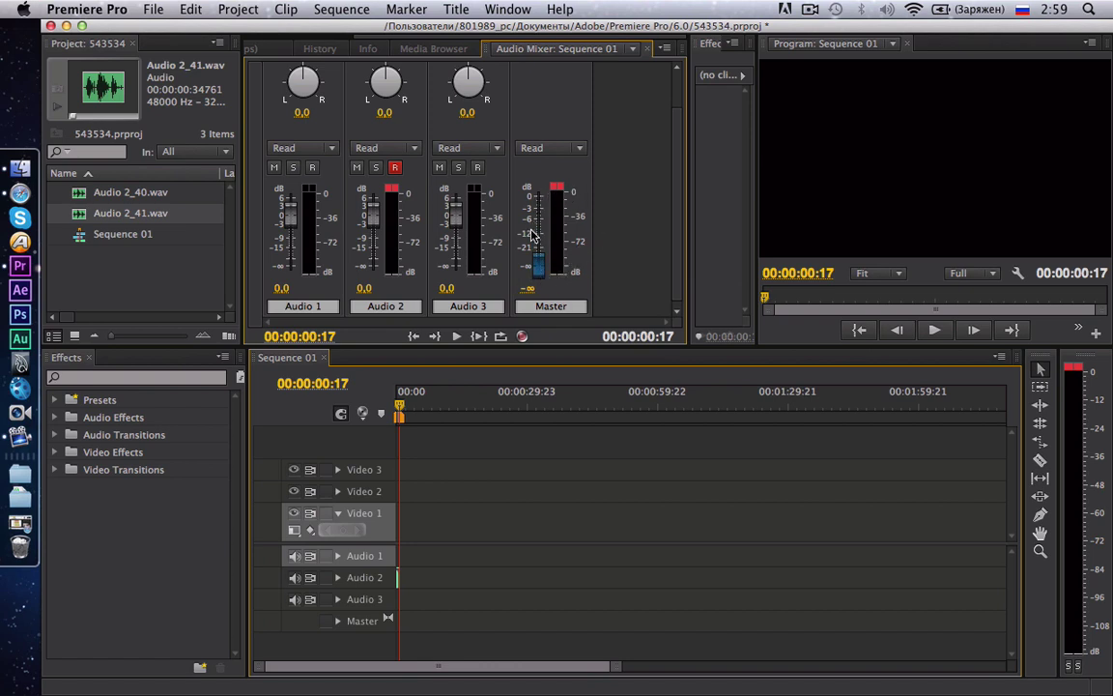
pyautogui.moveTo(544, 269)
pyautogui.mouseDown()
pyautogui.moveTo(539, 253)
pyautogui.moveTo(548, 255)
pyautogui.mouseUp()
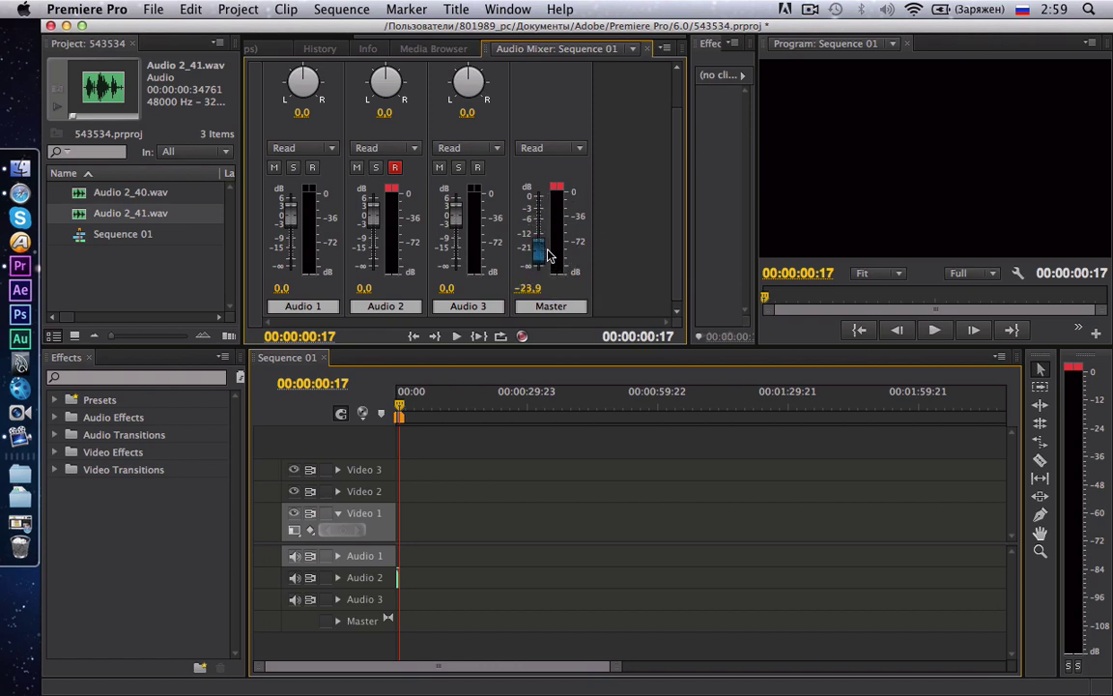
# - Enable Mute input during timeline recording, raise the Master to 0 dB, and re-arm recording
pyautogui.click(121, 10)
pyautogui.moveTo(134, 57)
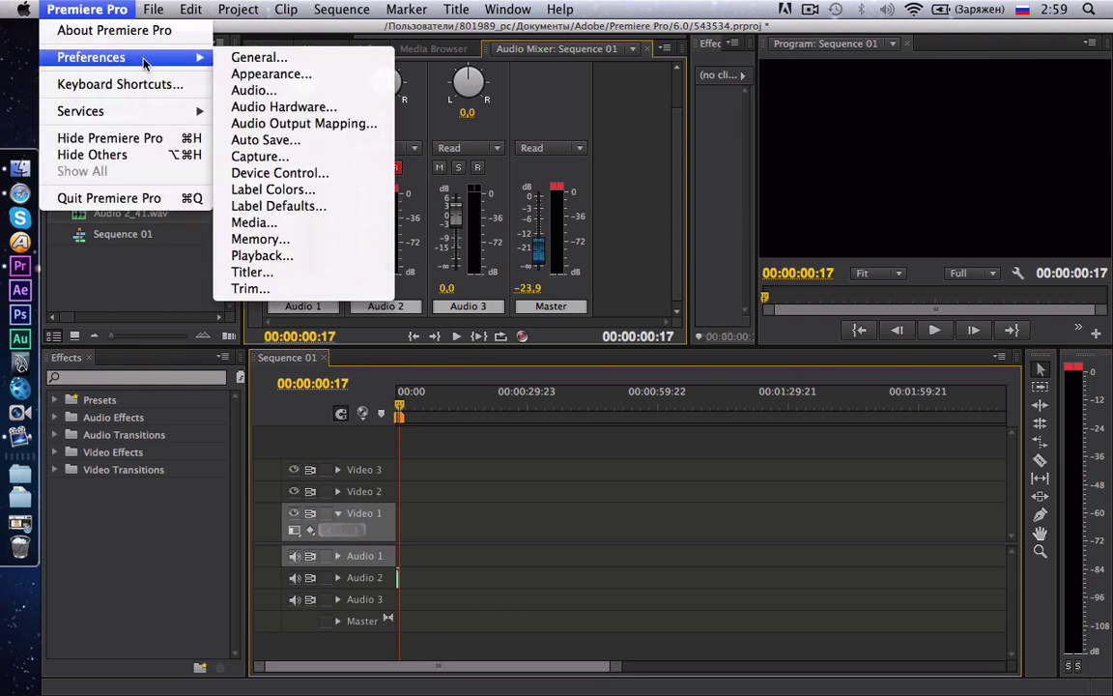
pyautogui.click(359, 92)
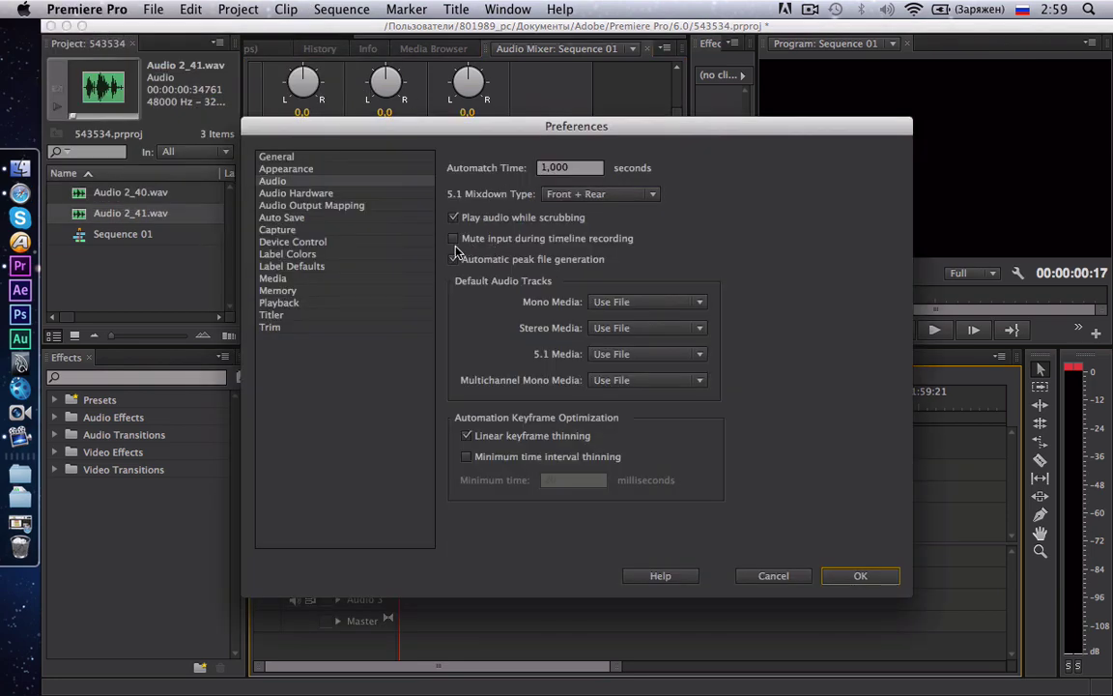
pyautogui.click(454, 239)
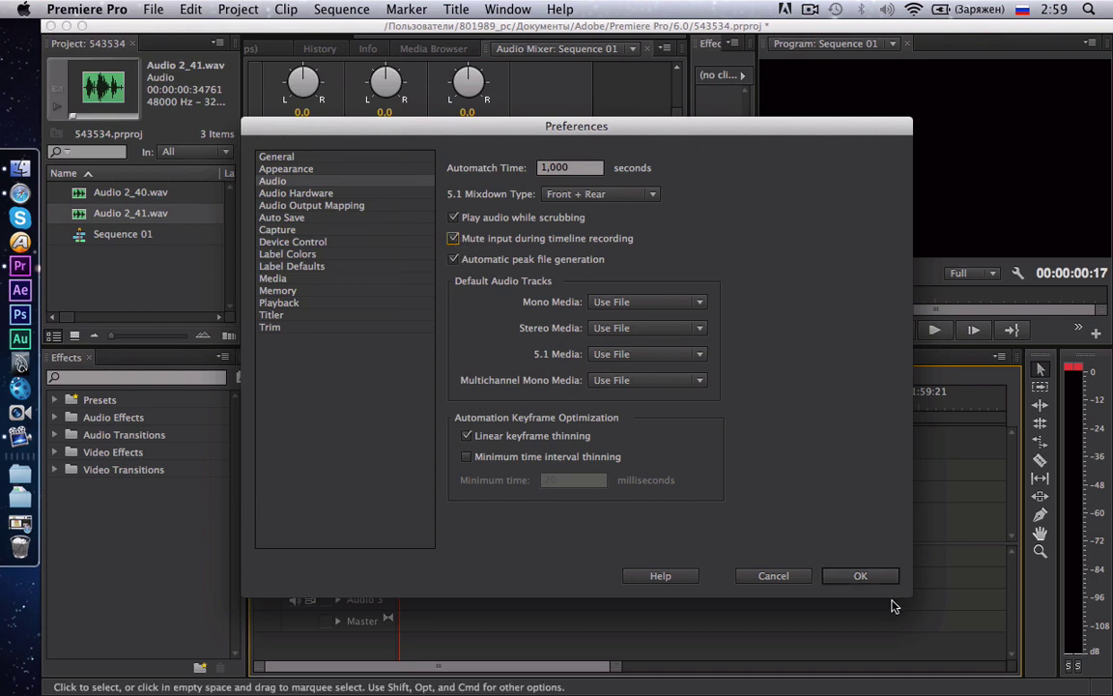
pyautogui.click(861, 576)
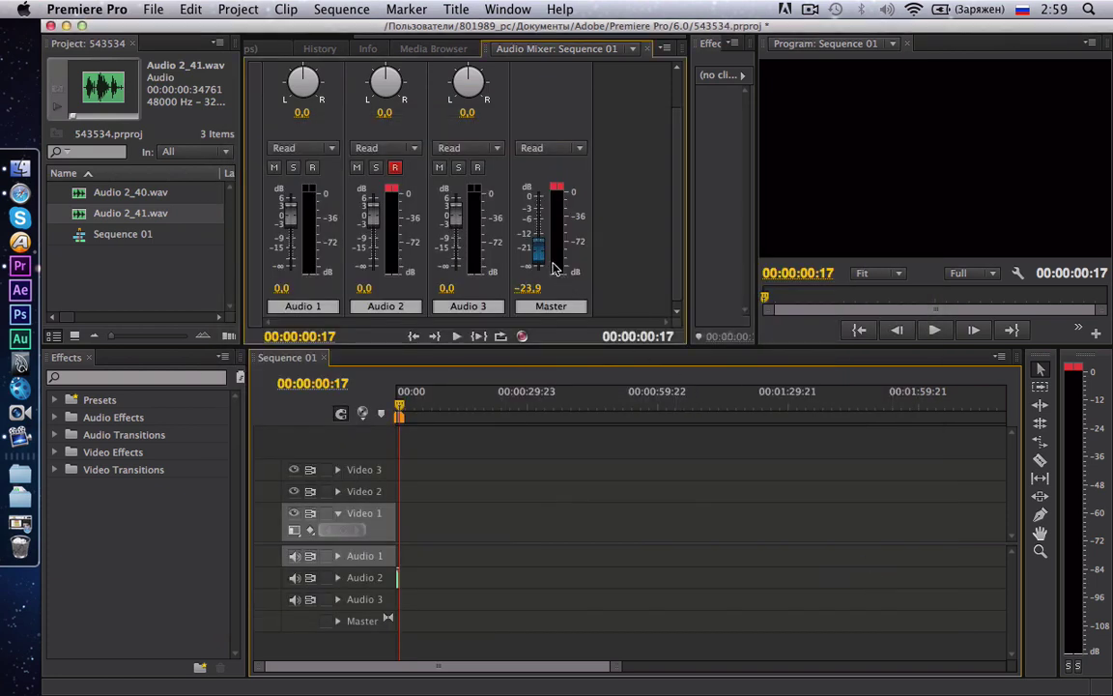
pyautogui.moveTo(538, 250); pyautogui.dragTo(538, 198)
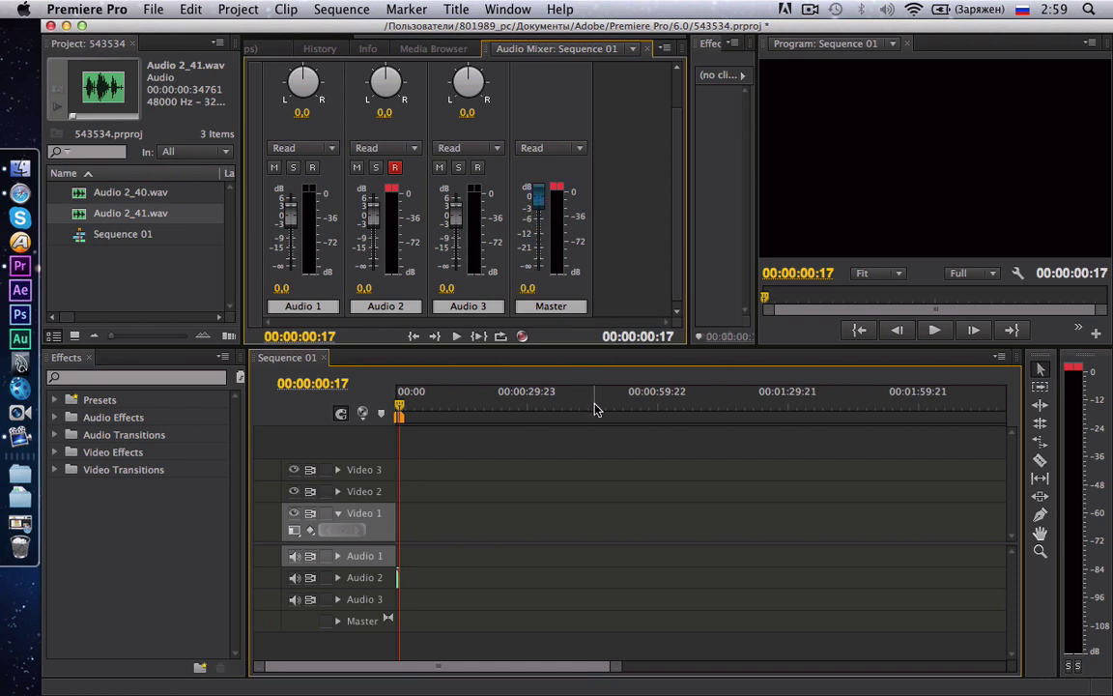
pyautogui.click(522, 336)
# - Stop the current take, rewind near the sequence start, and record another Audio 2 take
pyautogui.press('space')
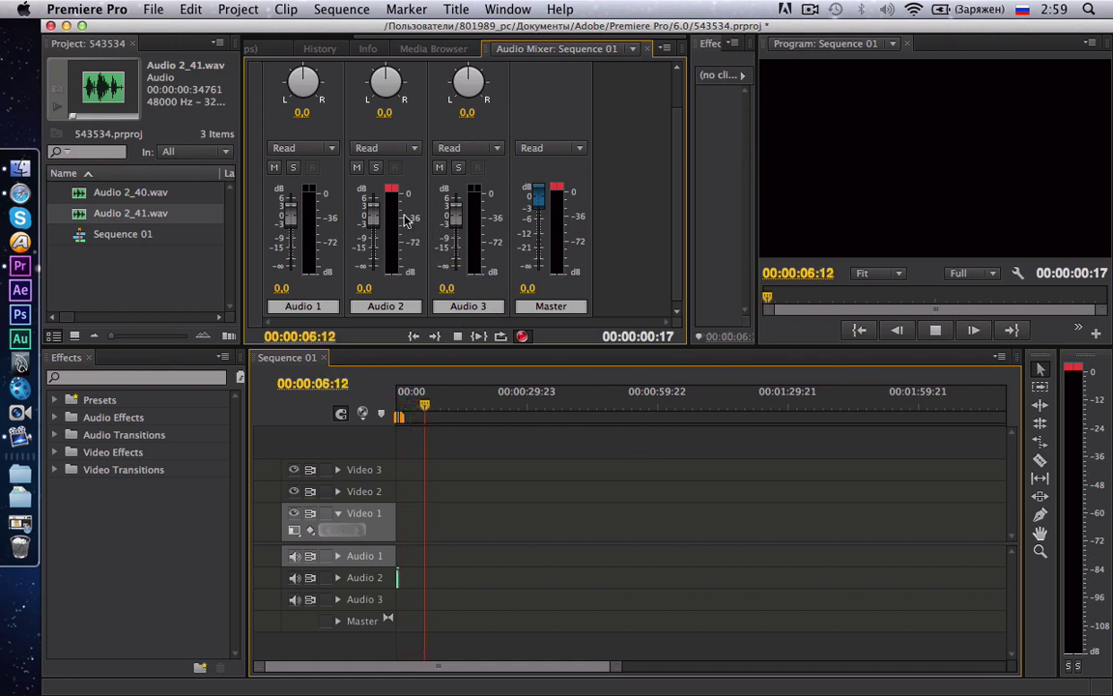
pyautogui.press('space')
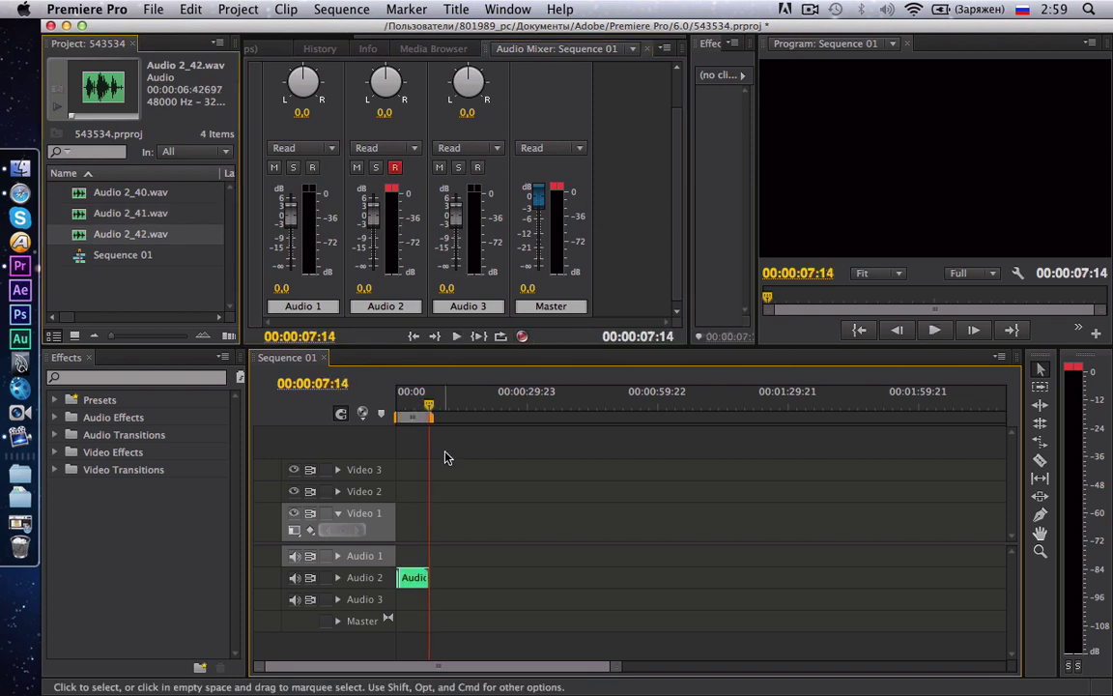
pyautogui.click(407, 416)
pyautogui.moveTo(407, 417); pyautogui.dragTo(403, 418)
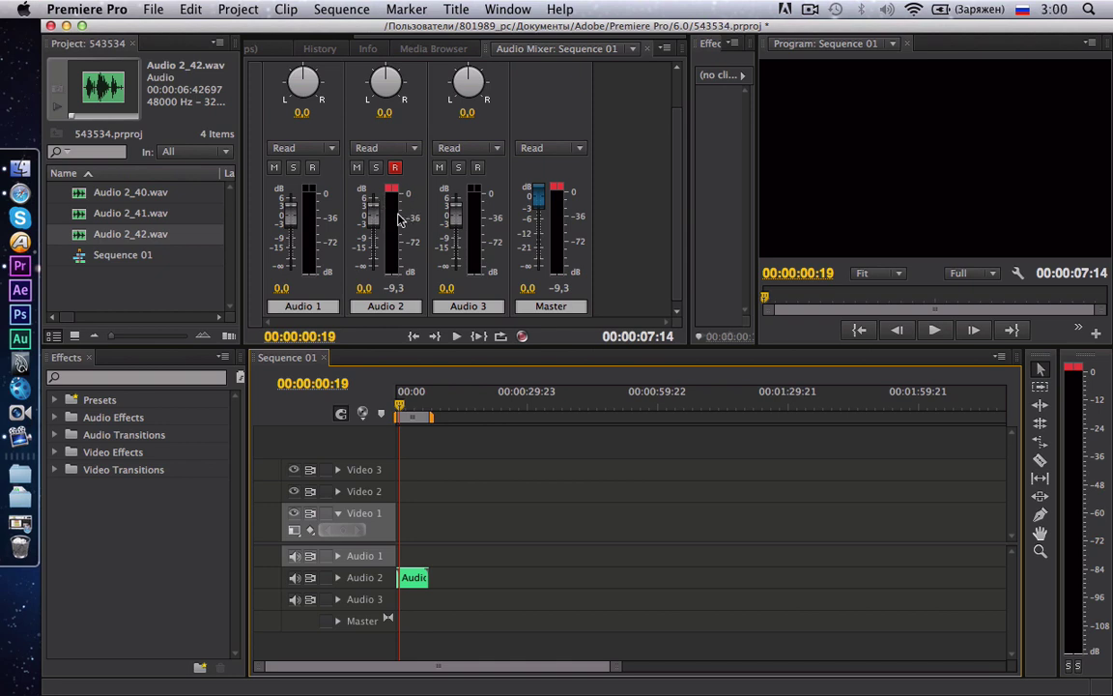
pyautogui.press('space')
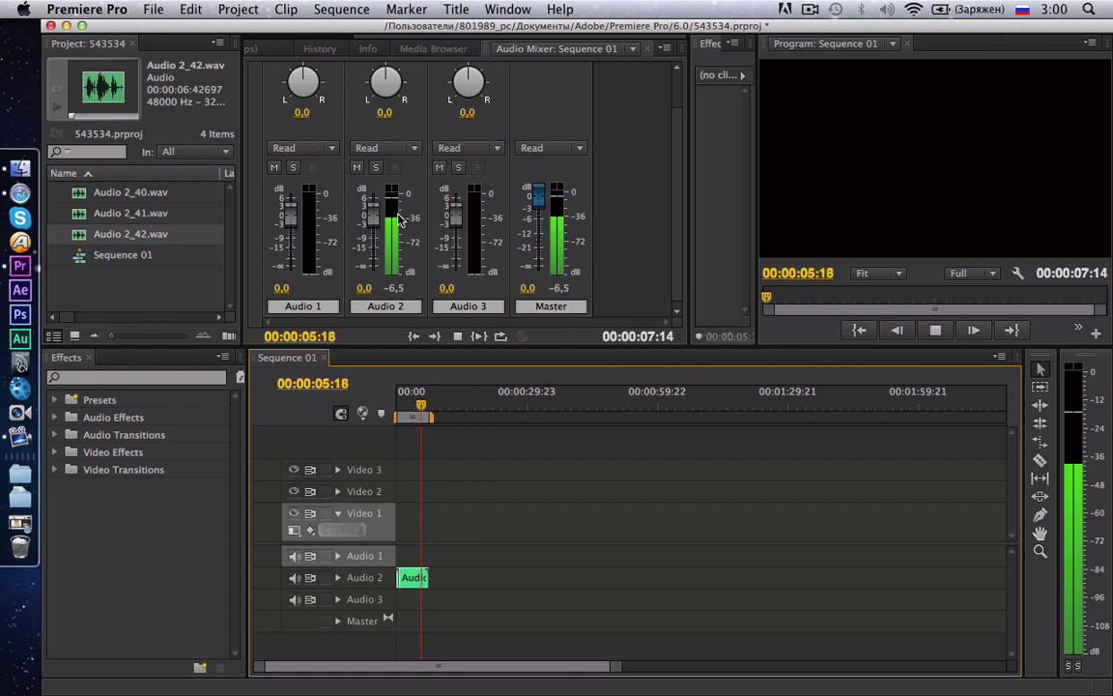
pyautogui.press('space')
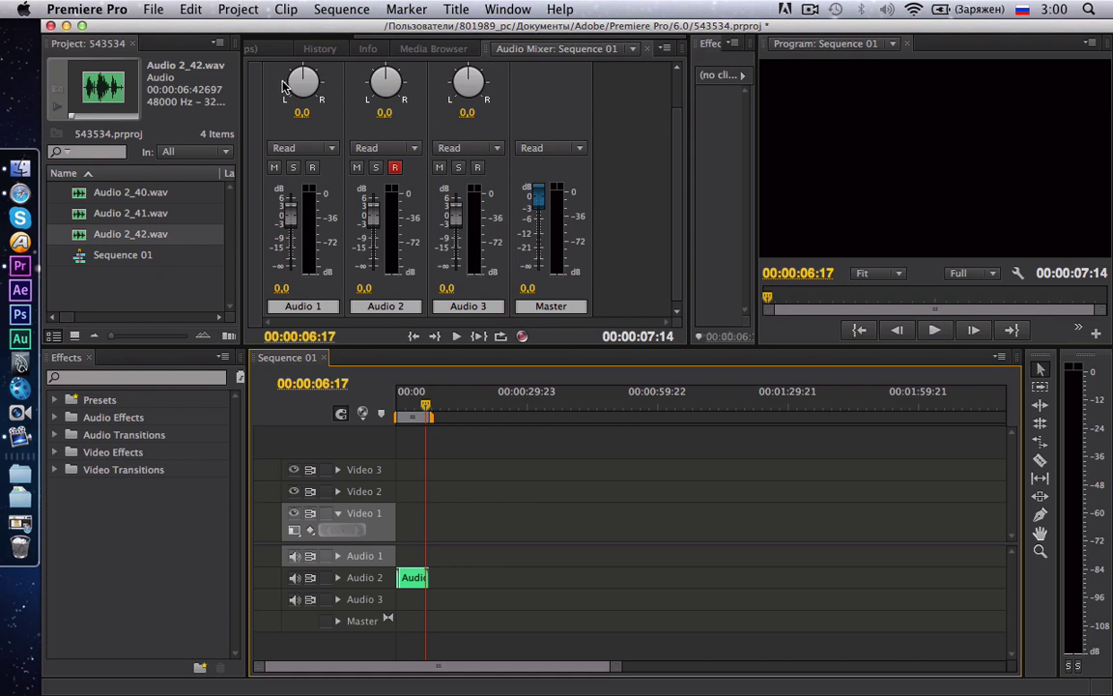
# - Turn off 'Mute input during timeline recording' in the Audio preferences
pyautogui.click(94, 9)
pyautogui.moveTo(138, 56)
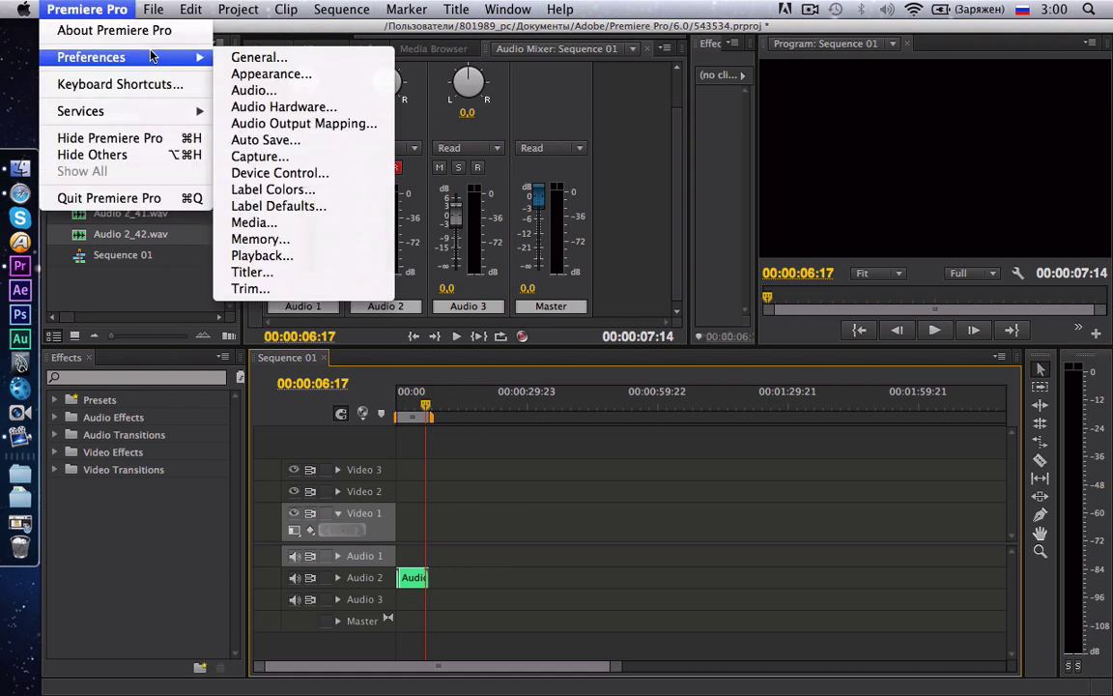
pyautogui.click(275, 93)
pyautogui.click(463, 240)
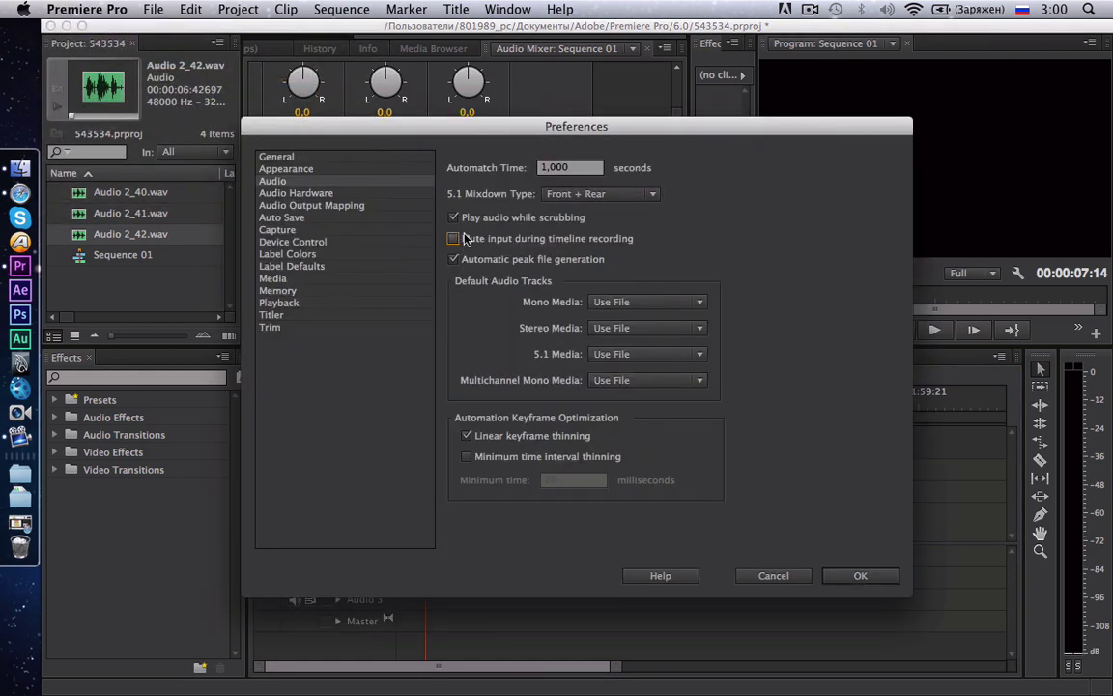
pyautogui.click(836, 577)
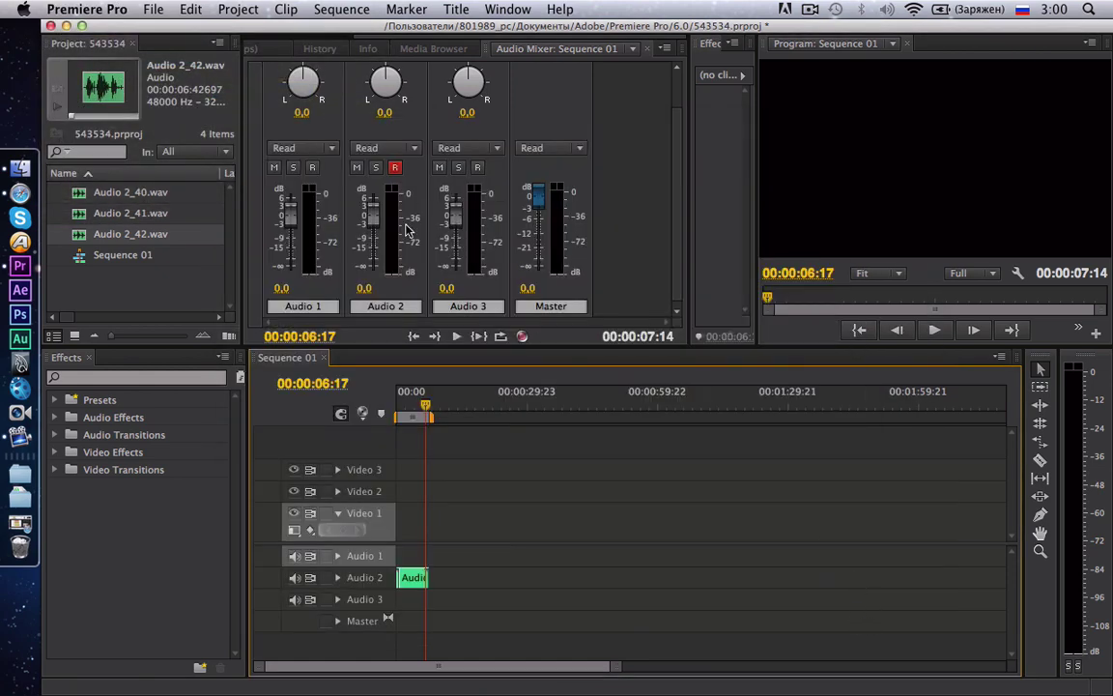
# - Select and review the Audio 2_42.wav clip, then bring up the 1.JPG reference preview
pyautogui.moveTo(467, 548); pyautogui.dragTo(396, 612)
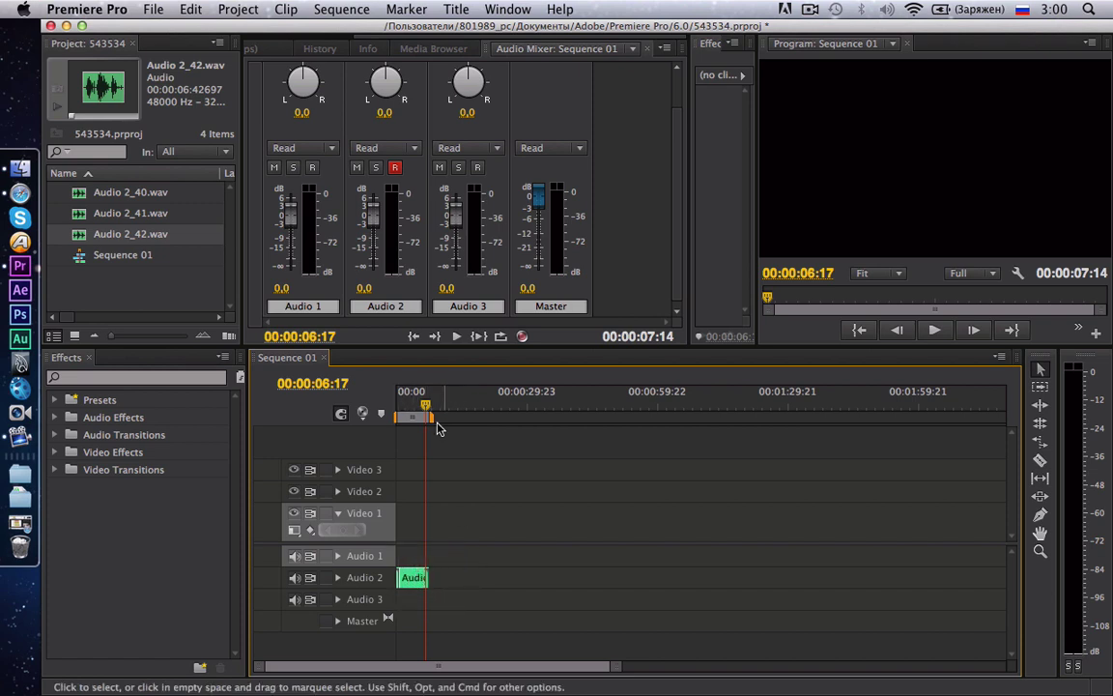
pyautogui.moveTo(427, 407); pyautogui.dragTo(416, 406)
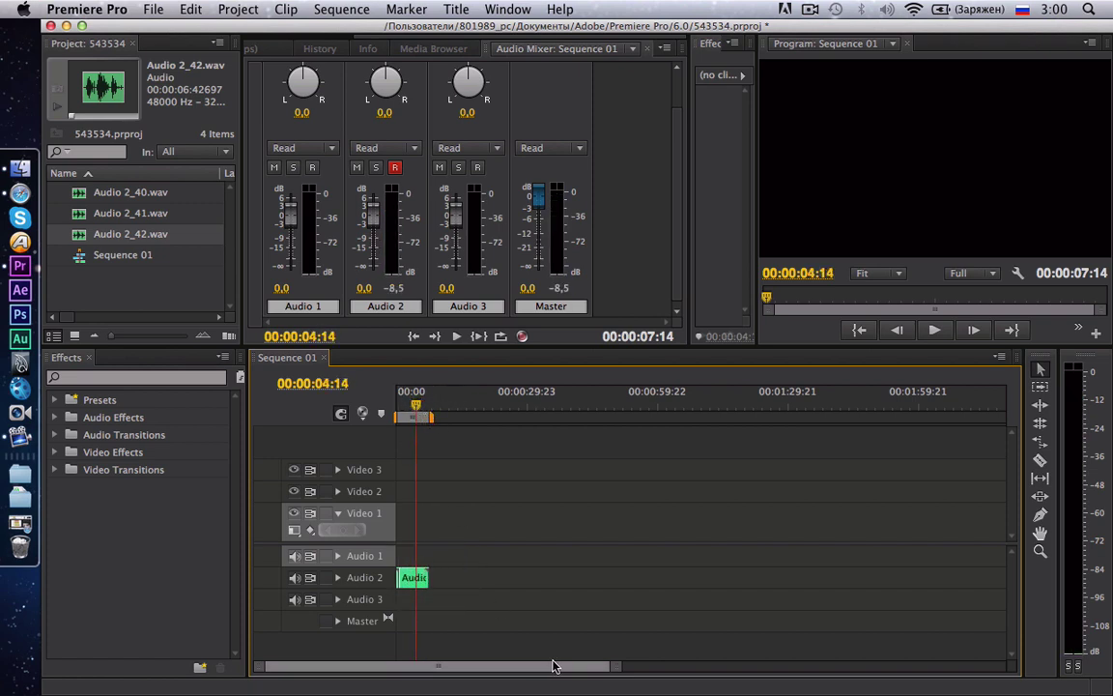
pyautogui.moveTo(616, 669); pyautogui.dragTo(495, 658)
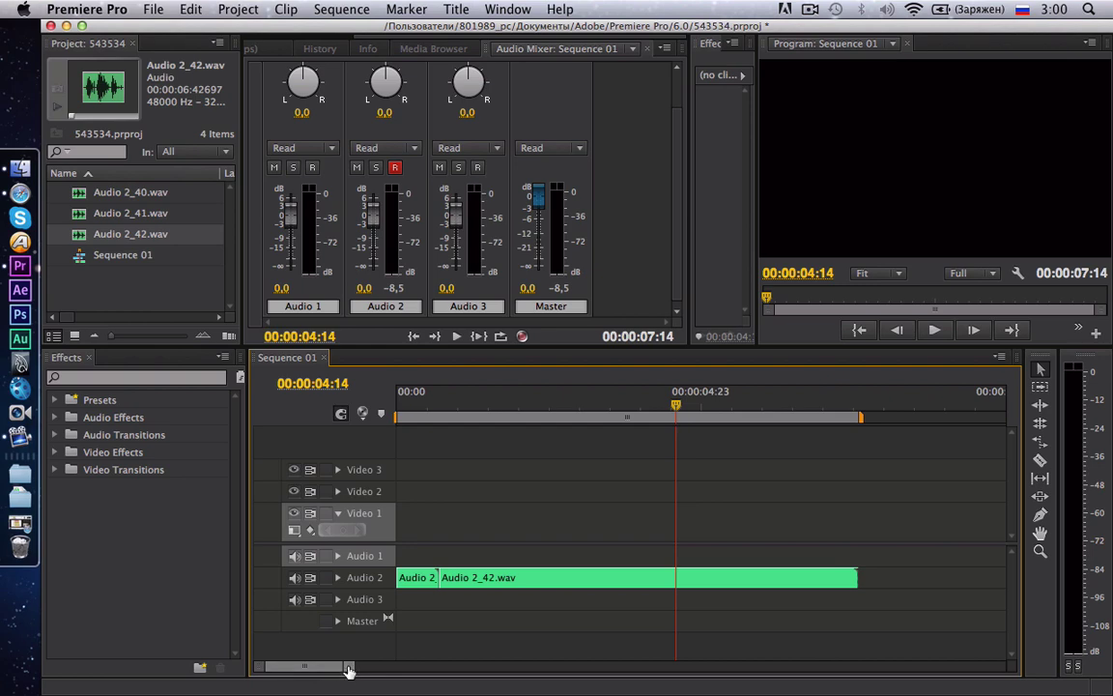
pyautogui.moveTo(347, 666); pyautogui.dragTo(447, 661)
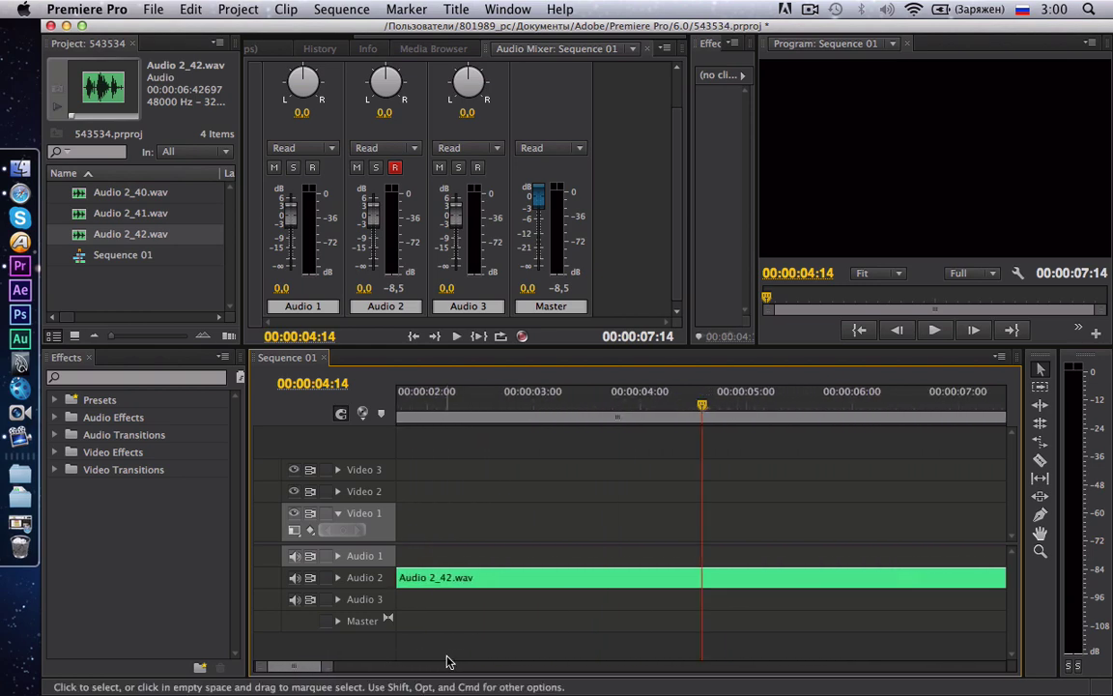
pyautogui.hotkey('ctrl', 'Up')
pyautogui.click(703, 431)
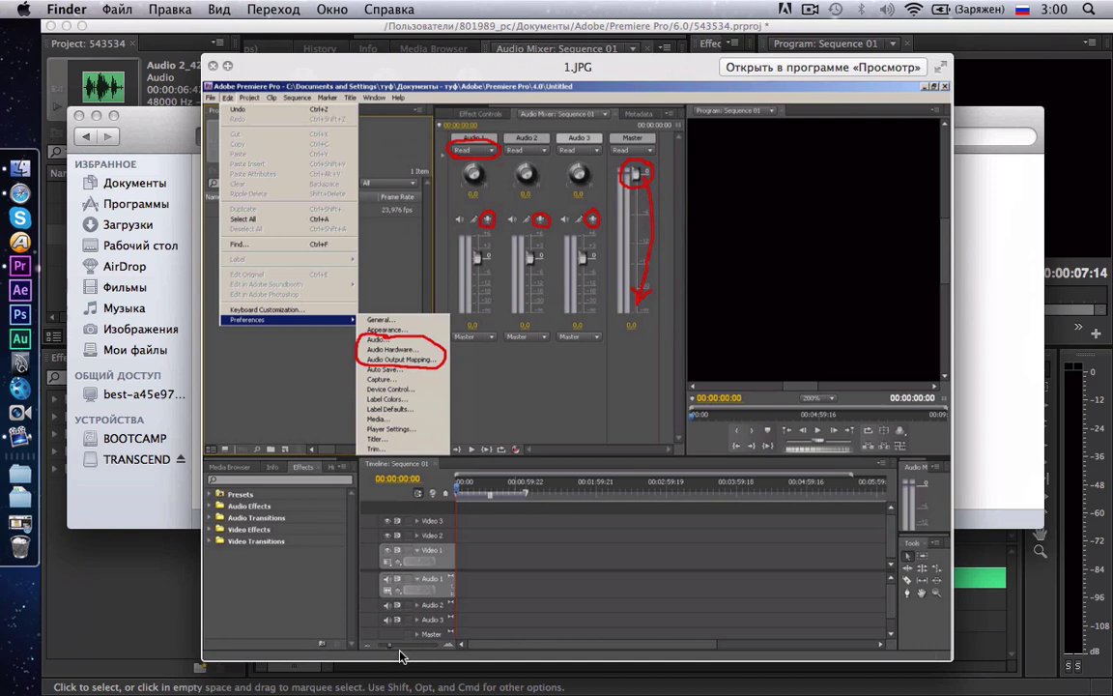
# - Back in Premiere, expand and enlarge Audio 2 to show the Audio 2_42.wav stereo waveform
pyautogui.click(154, 622)
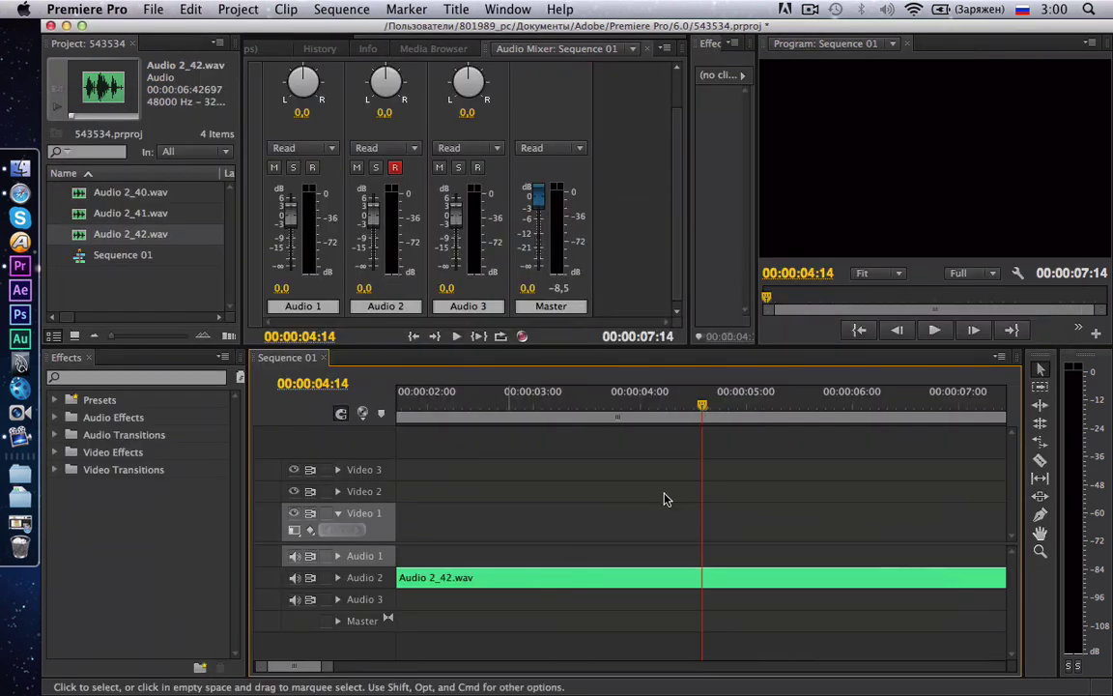
pyautogui.moveTo(703, 404); pyautogui.dragTo(480, 403)
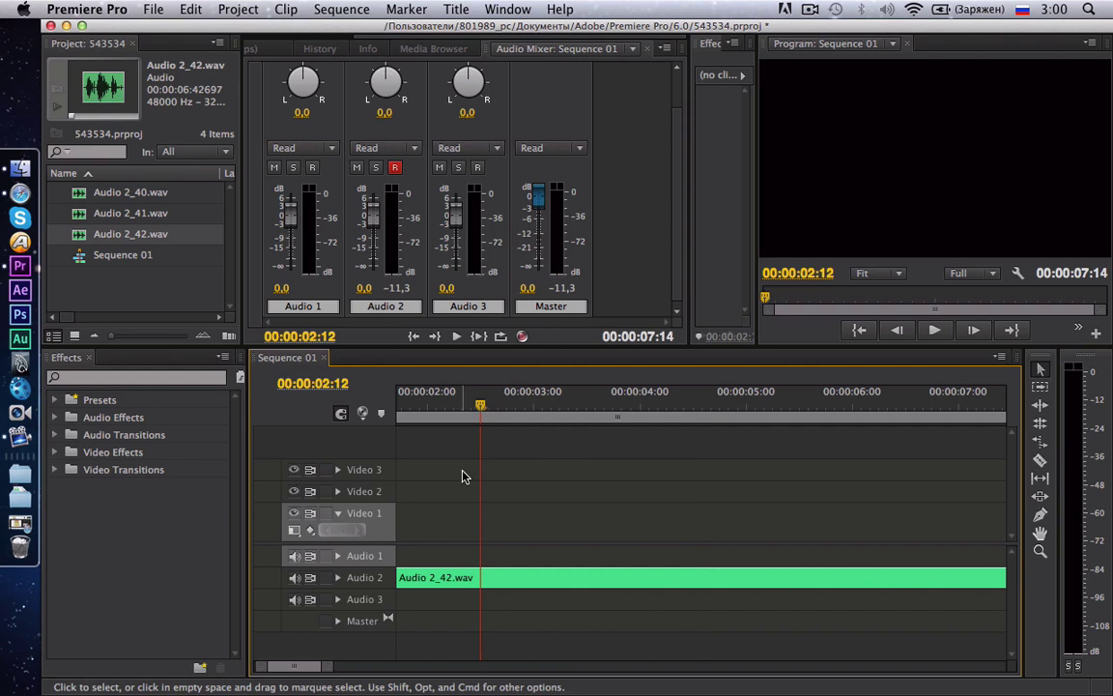
pyautogui.click(337, 577)
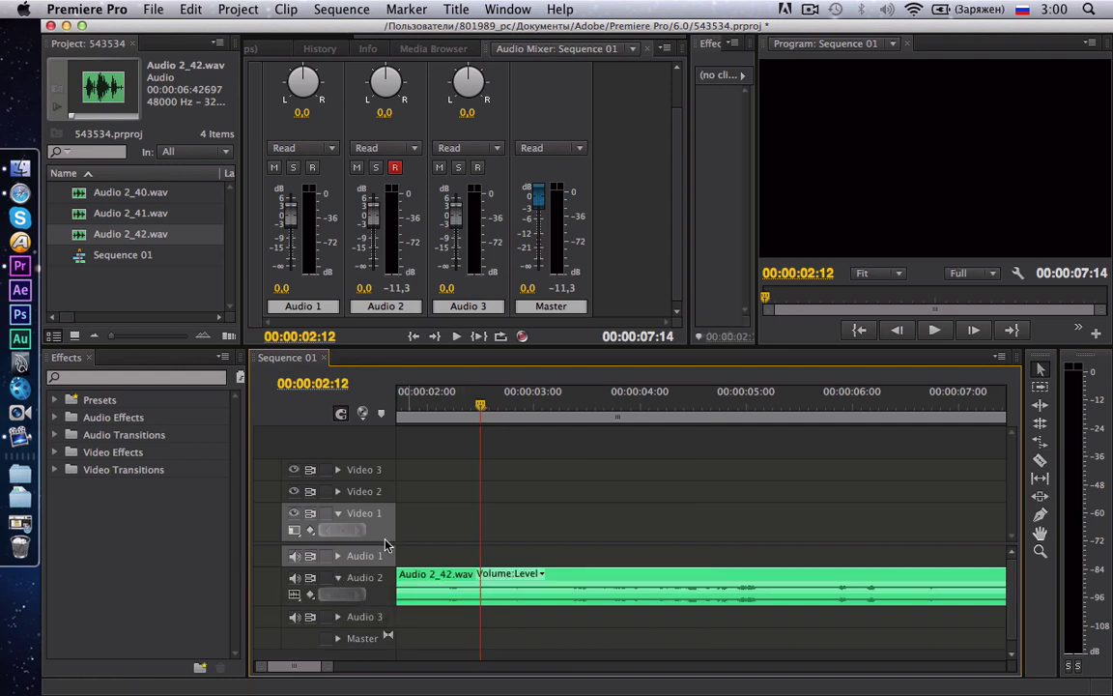
pyautogui.moveTo(384, 543); pyautogui.dragTo(349, 584)
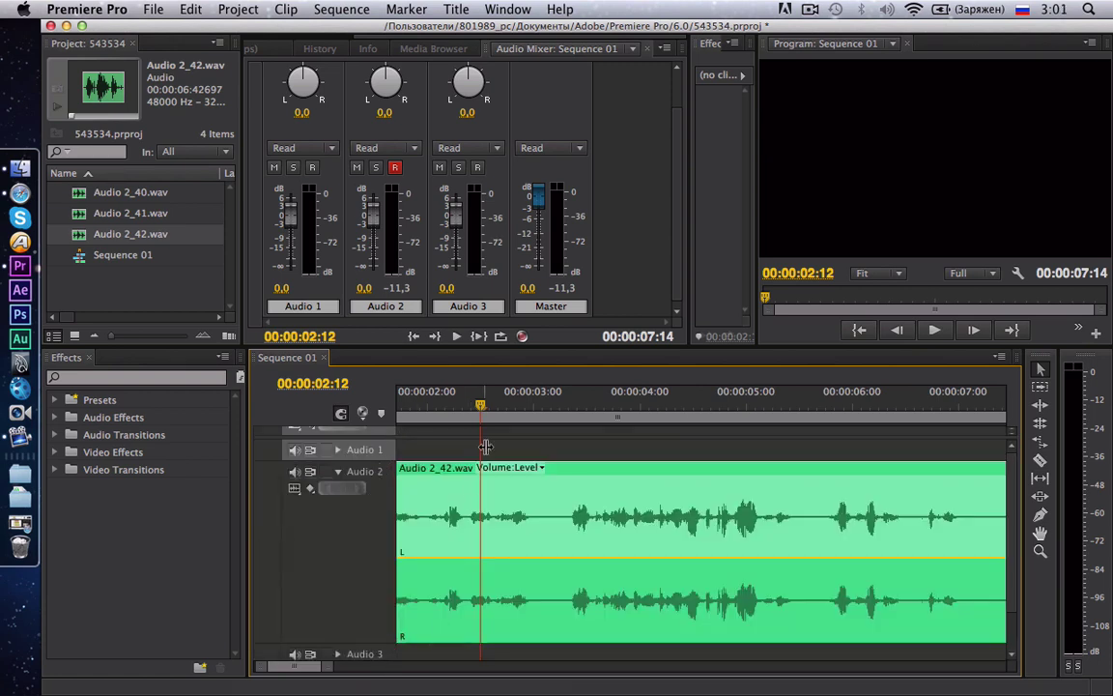
pyautogui.moveTo(481, 406); pyautogui.dragTo(467, 405)
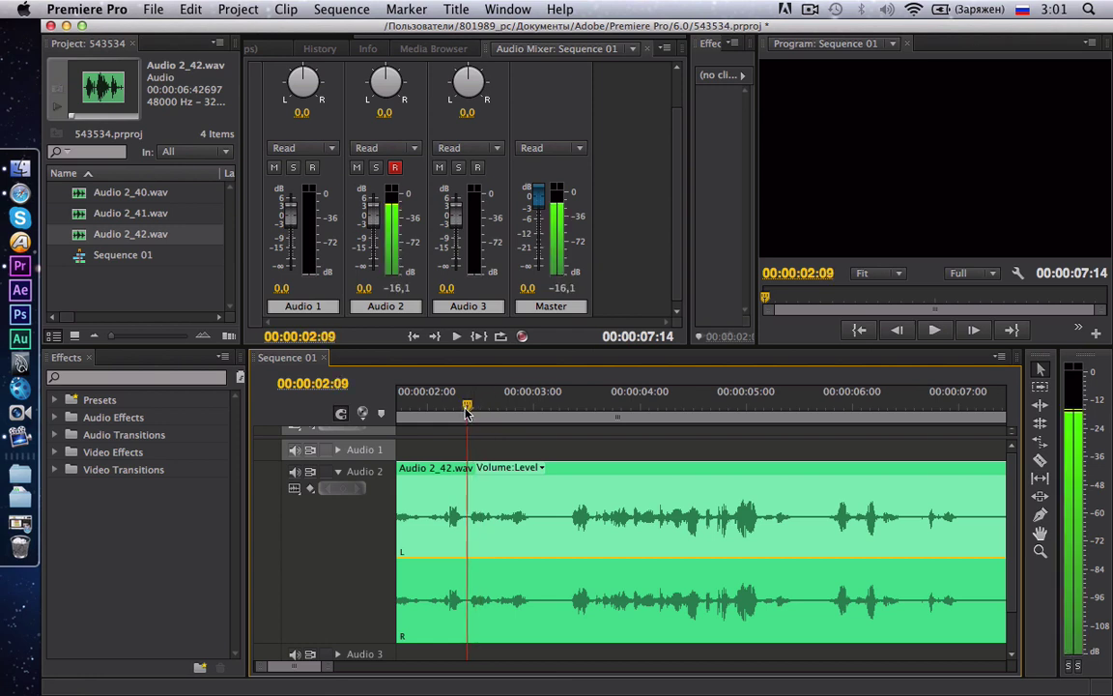
pyautogui.click(529, 486)
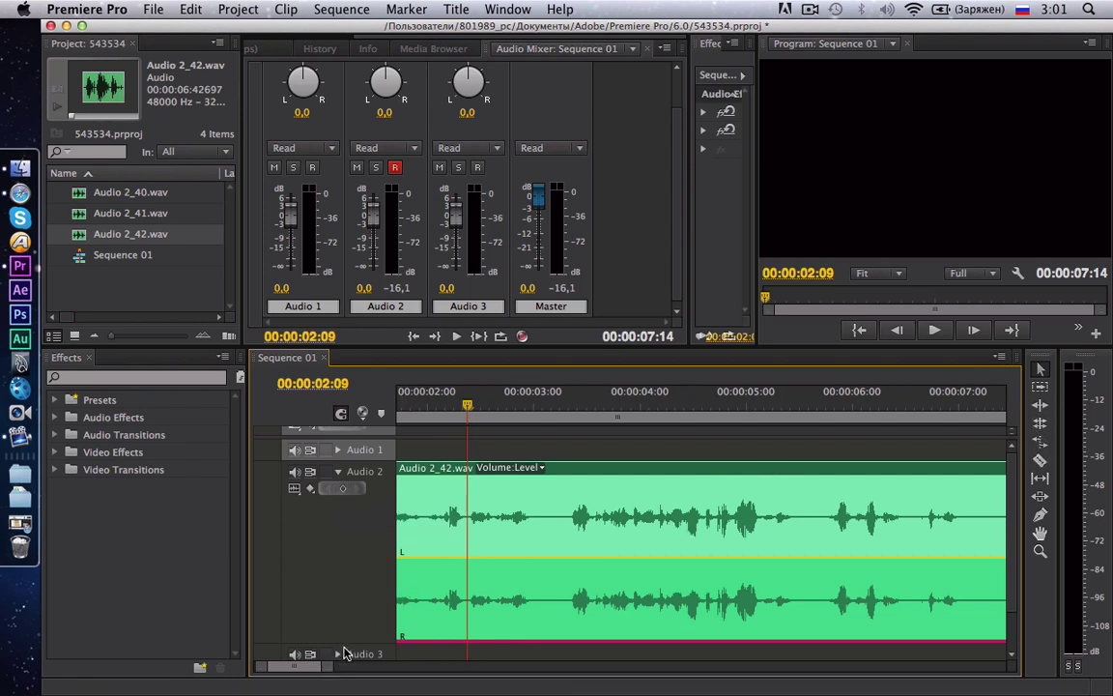
# - Razor the Audio 2_42.wav clip after the speech and delete its tail
pyautogui.moveTo(318, 667)
pyautogui.mouseDown()
pyautogui.moveTo(387, 671)
pyautogui.moveTo(357, 670)
pyautogui.mouseUp()
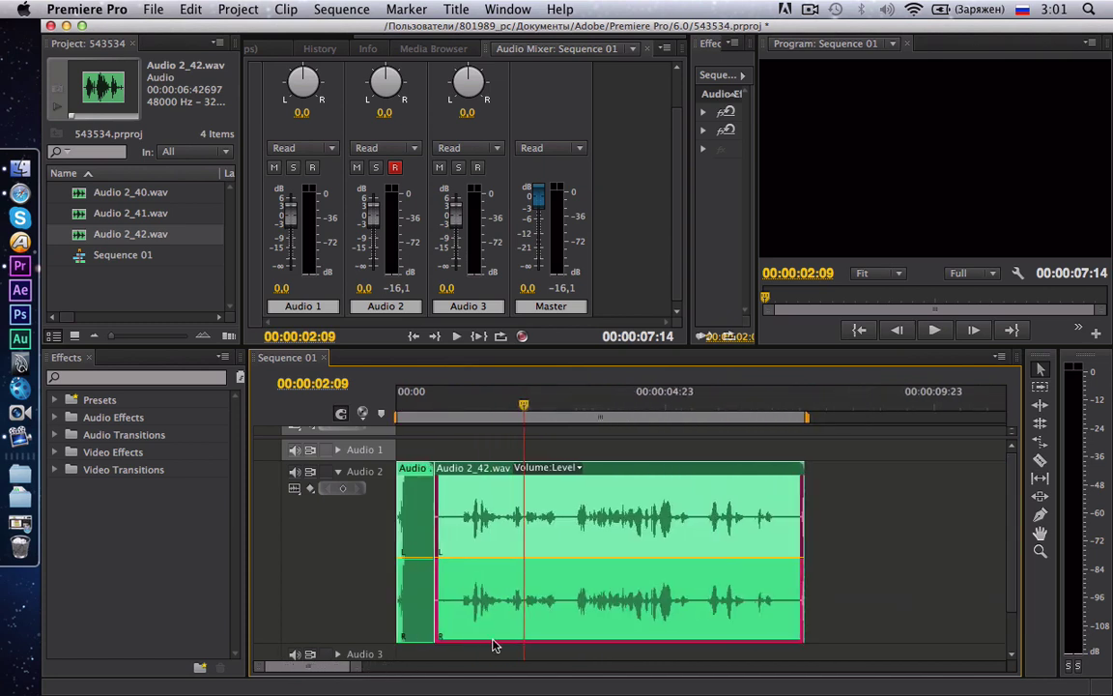
pyautogui.press('c')
pyautogui.click(655, 493)
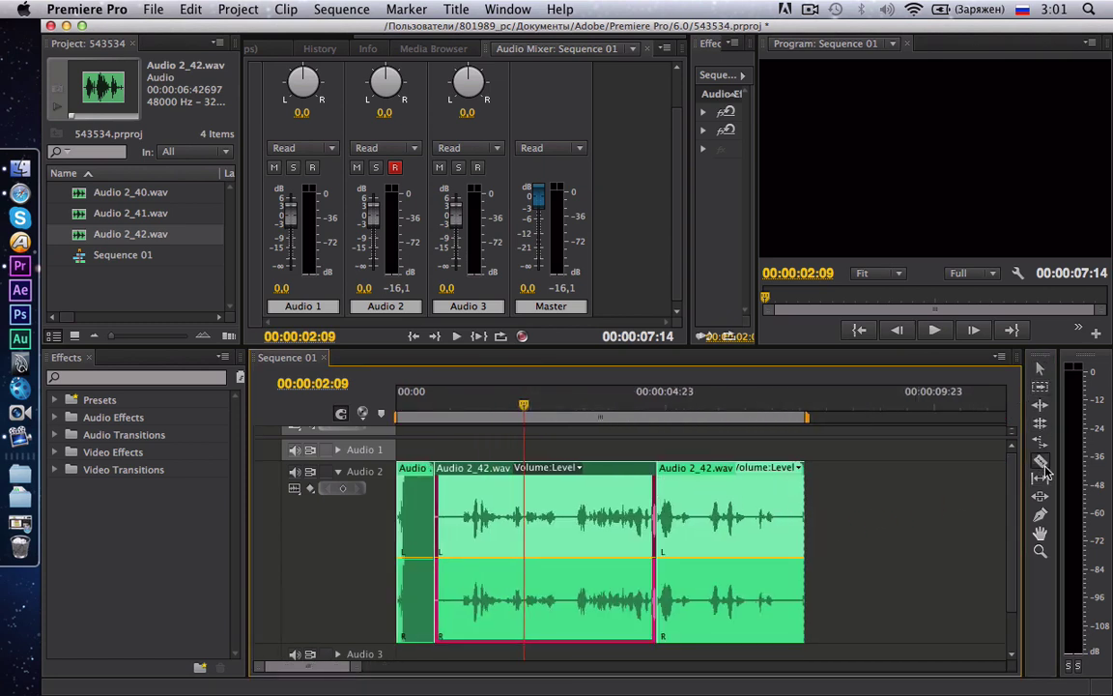
pyautogui.click(1034, 375)
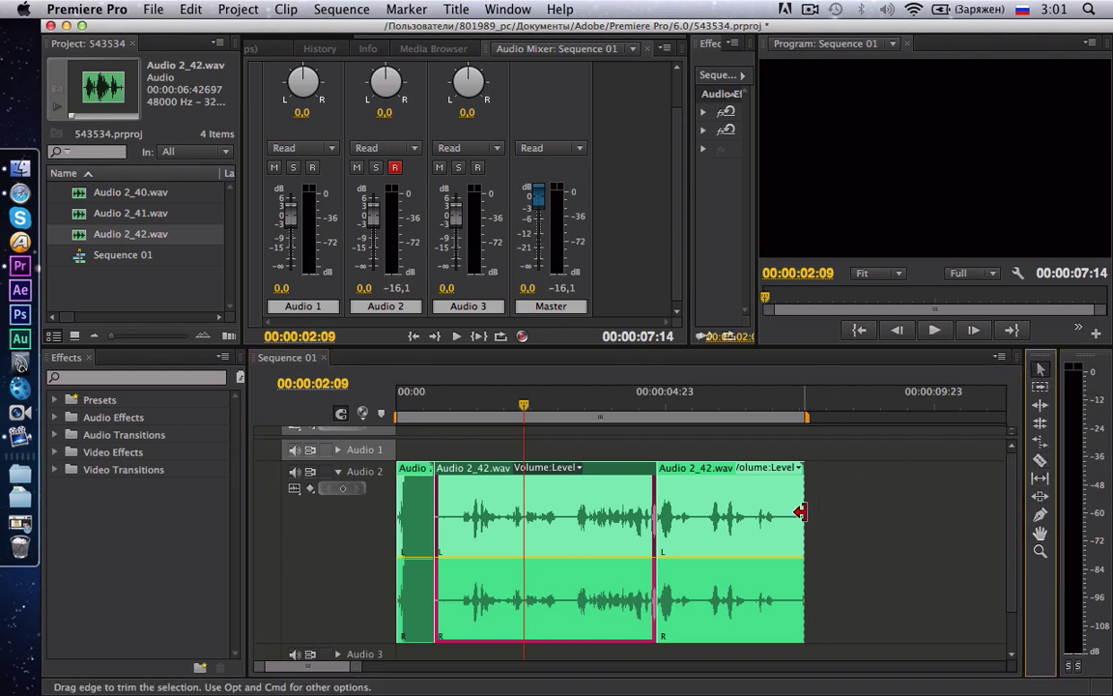
pyautogui.click(776, 504)
pyautogui.press('Delete')
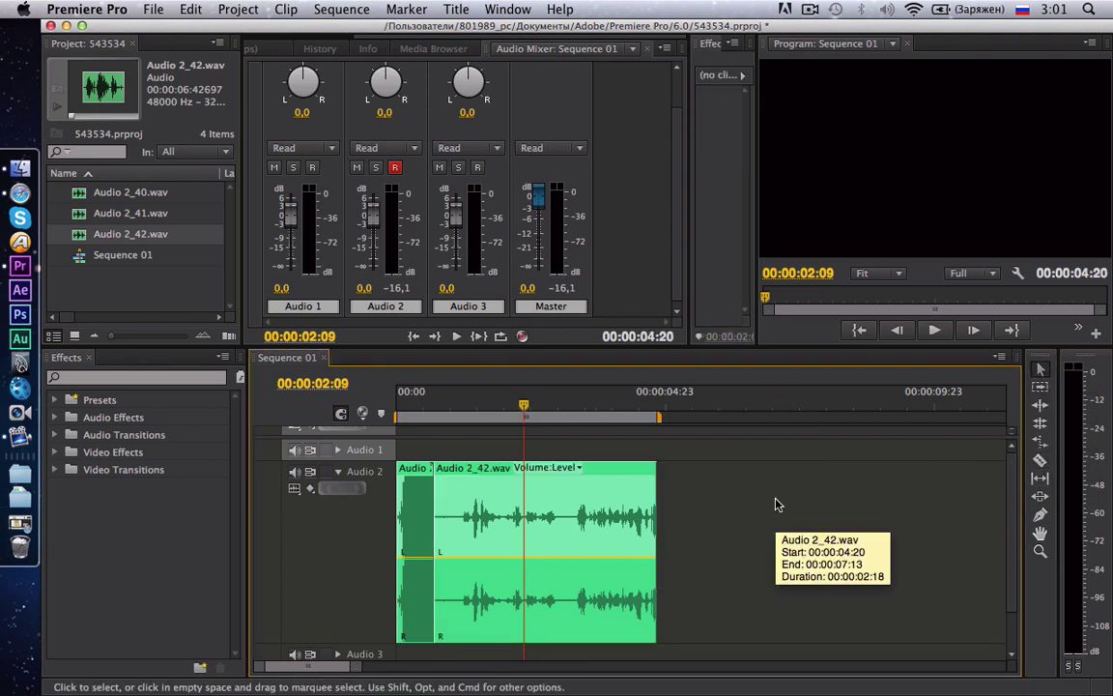
# - Remove the short Audio 2_41.wav clip from Audio 2
pyautogui.moveTo(365, 676)
pyautogui.mouseDown()
pyautogui.moveTo(265, 671)
pyautogui.moveTo(361, 671)
pyautogui.mouseUp()
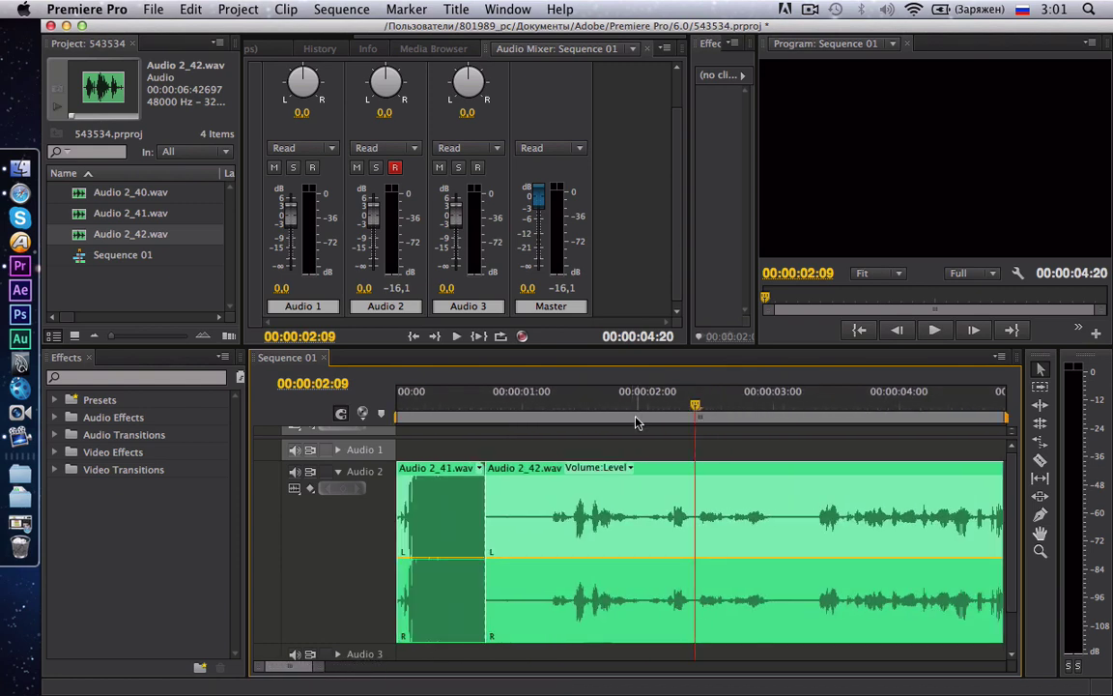
pyautogui.click(458, 522)
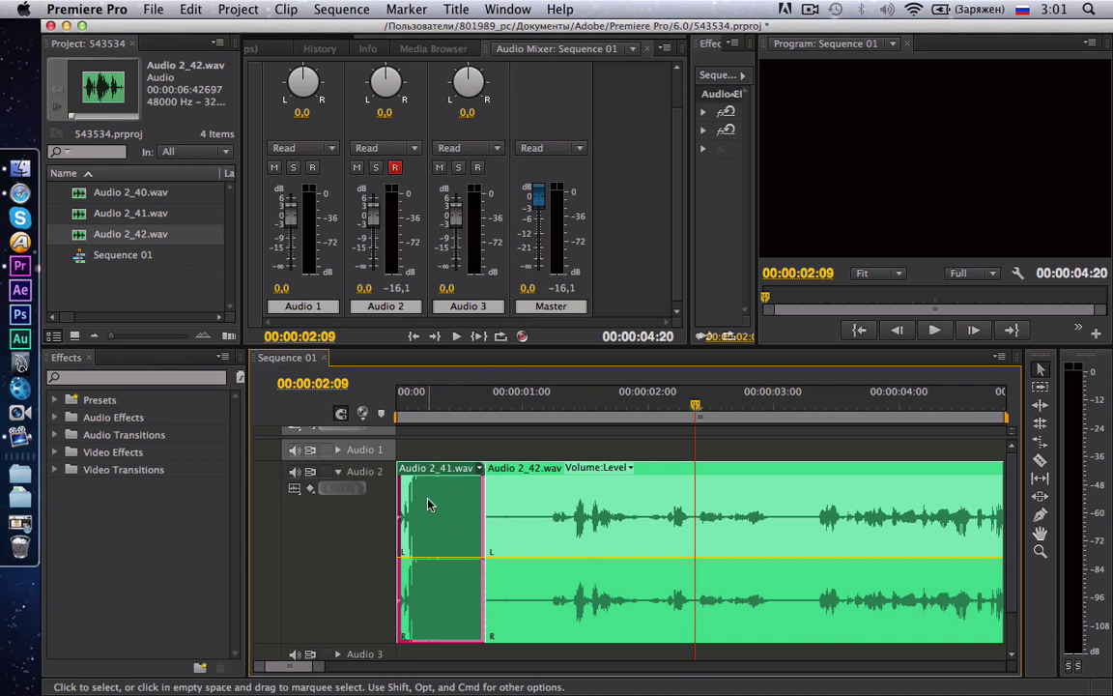
pyautogui.press('Delete')
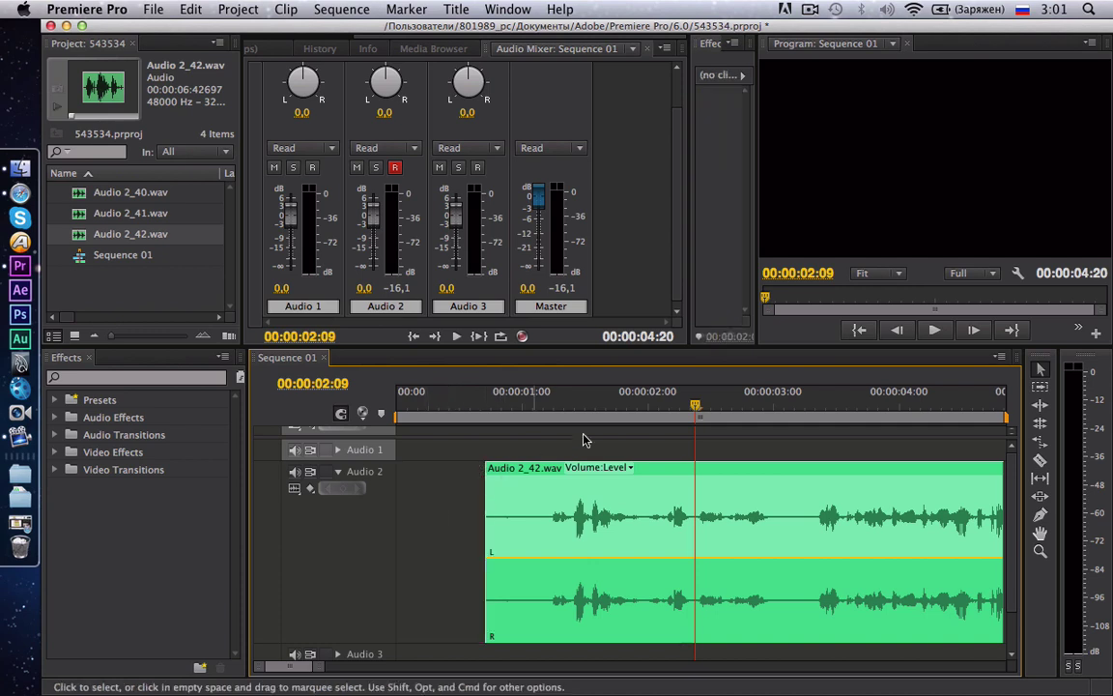
# - Add two volume keyframes to Audio 2_42.wav, ramping from silence up to 6.02 dB
pyautogui.click(638, 489)
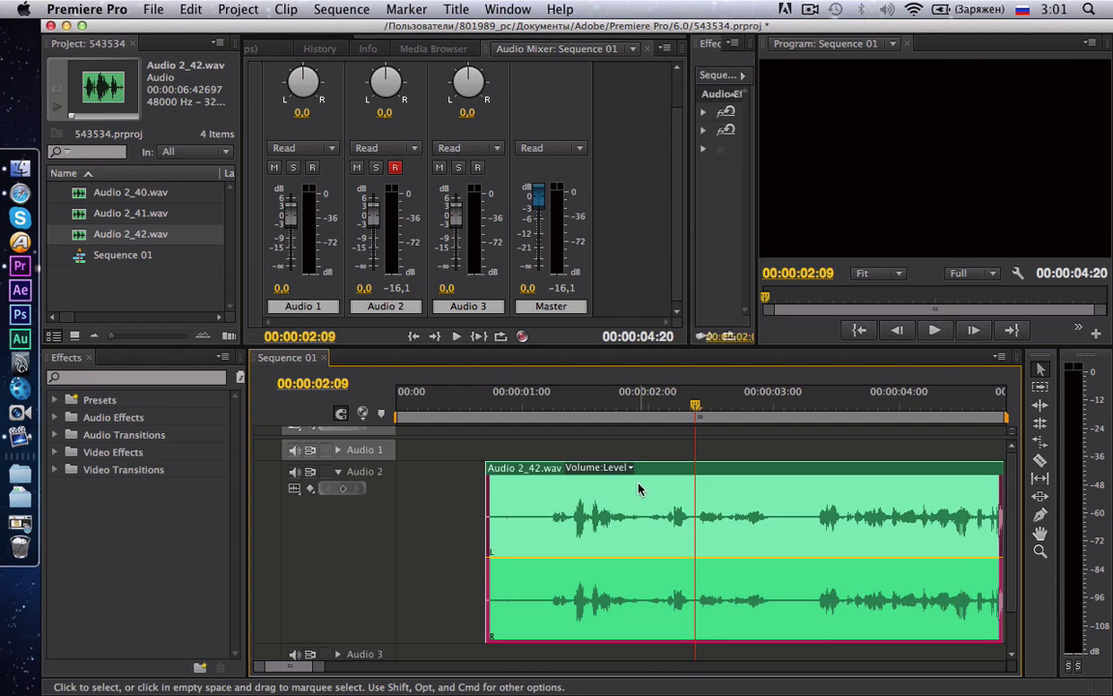
pyautogui.click(346, 490)
pyautogui.moveTo(693, 410); pyautogui.dragTo(675, 410)
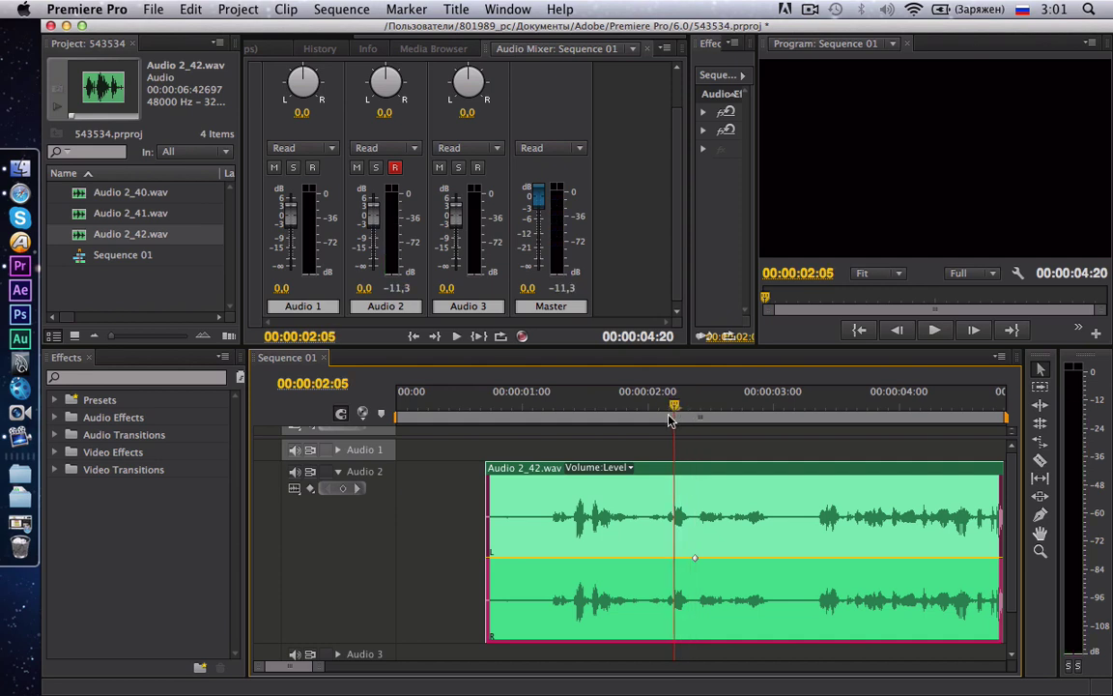
pyautogui.click(343, 490)
pyautogui.click(674, 560)
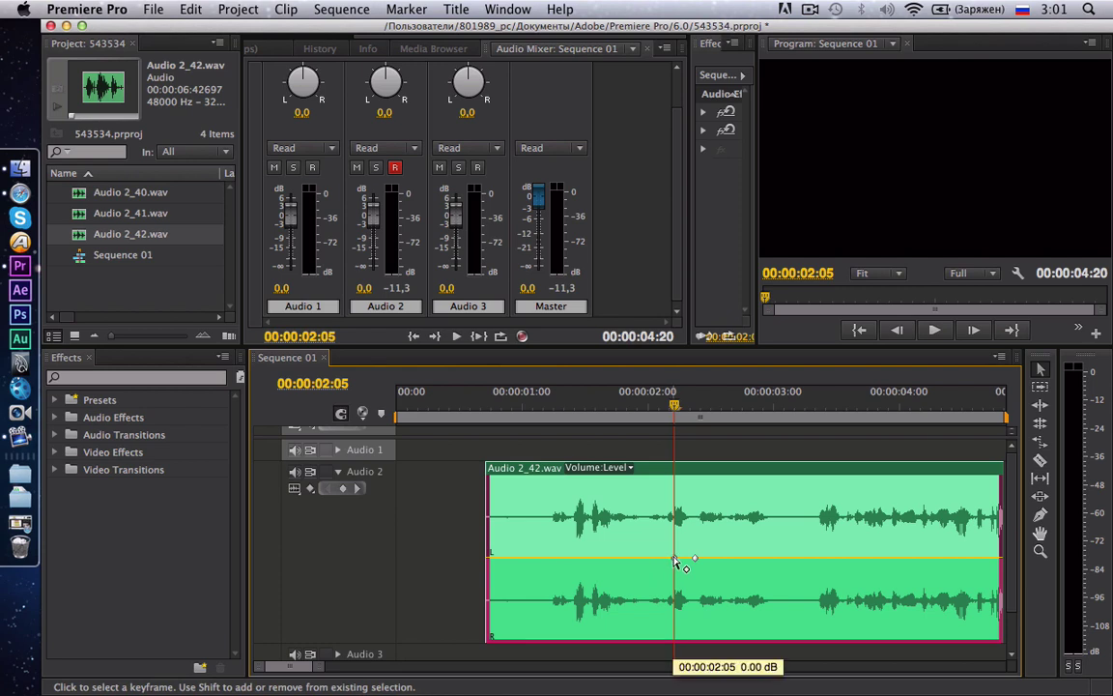
pyautogui.moveTo(674, 561); pyautogui.dragTo(491, 635)
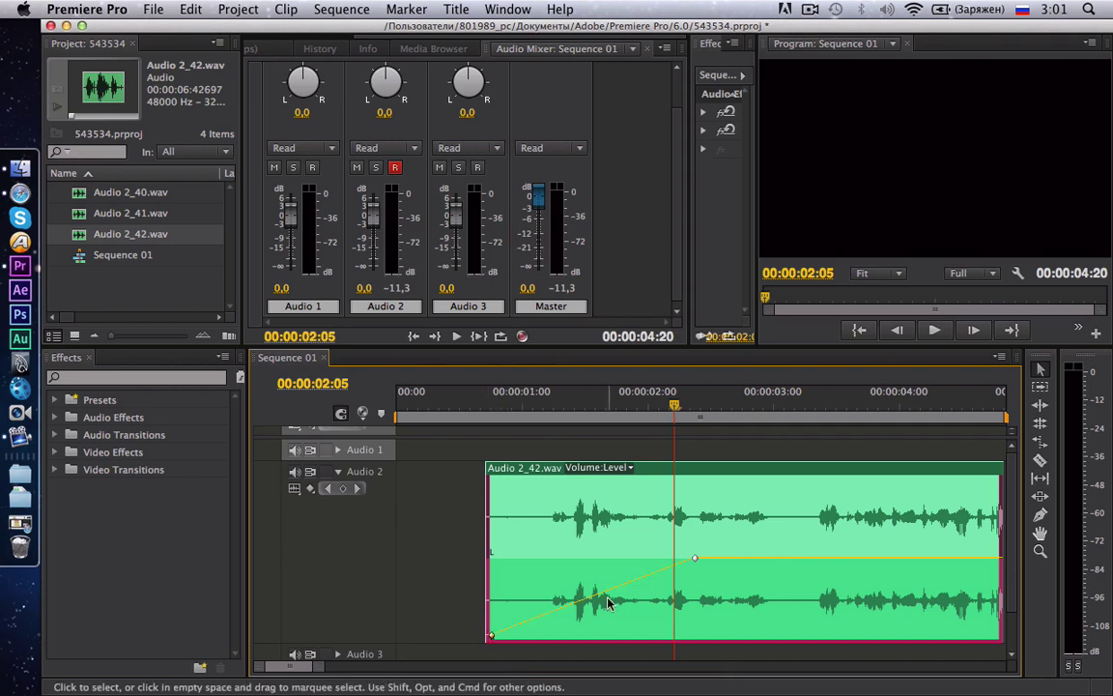
pyautogui.moveTo(693, 560); pyautogui.dragTo(942, 480)
# - Play the sequence from the start to hear the volume ramp
pyautogui.press('Home')
pyautogui.moveTo(398, 411); pyautogui.dragTo(479, 410)
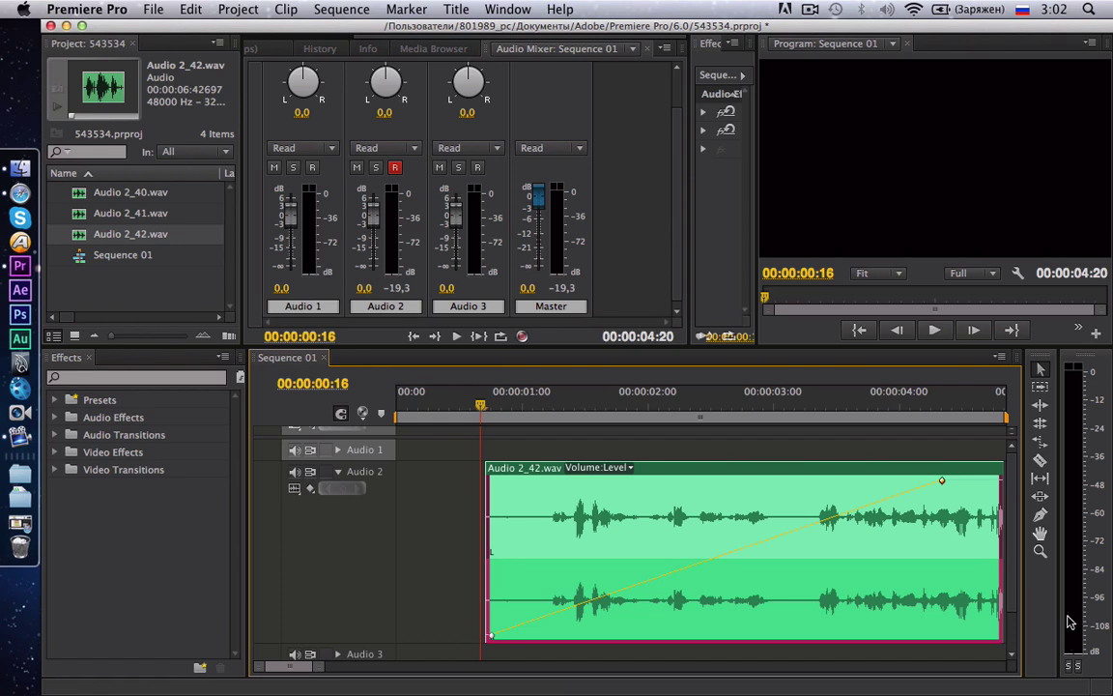
pyautogui.press('space')
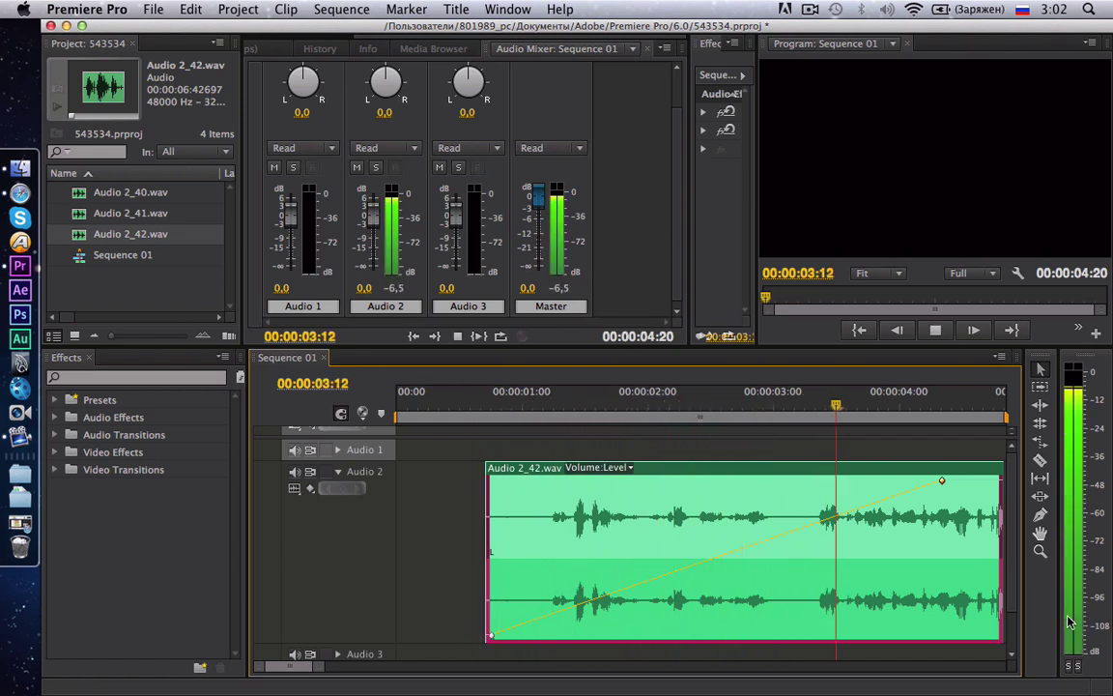
pyautogui.press('space')
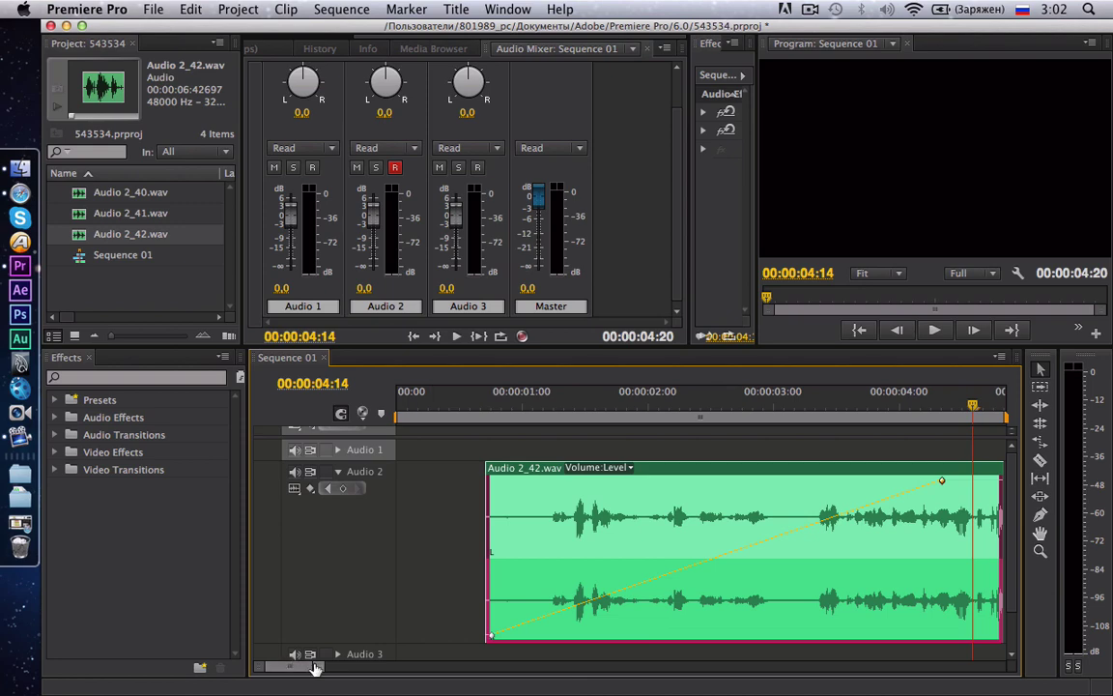
# - Add an end keyframe pulled down to fade out, then delete the Audio 2_42.wav clip
pyautogui.moveTo(303, 666)
pyautogui.mouseDown()
pyautogui.moveTo(337, 671)
pyautogui.moveTo(317, 670)
pyautogui.mouseUp()
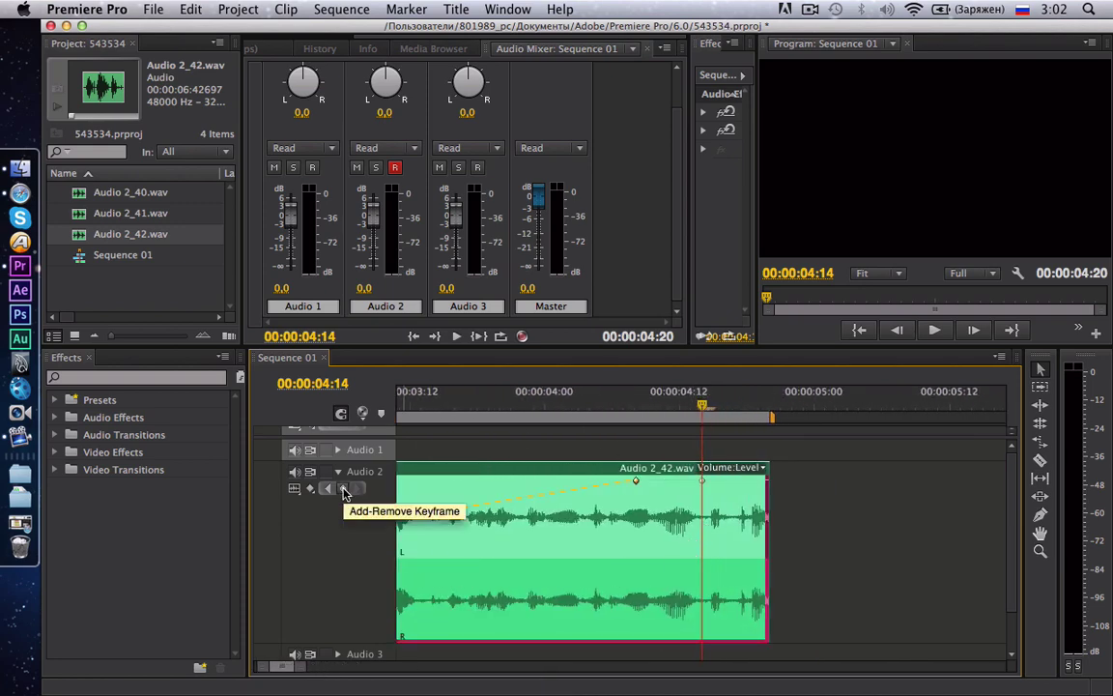
pyautogui.click(342, 488)
pyautogui.moveTo(702, 410); pyautogui.dragTo(747, 408)
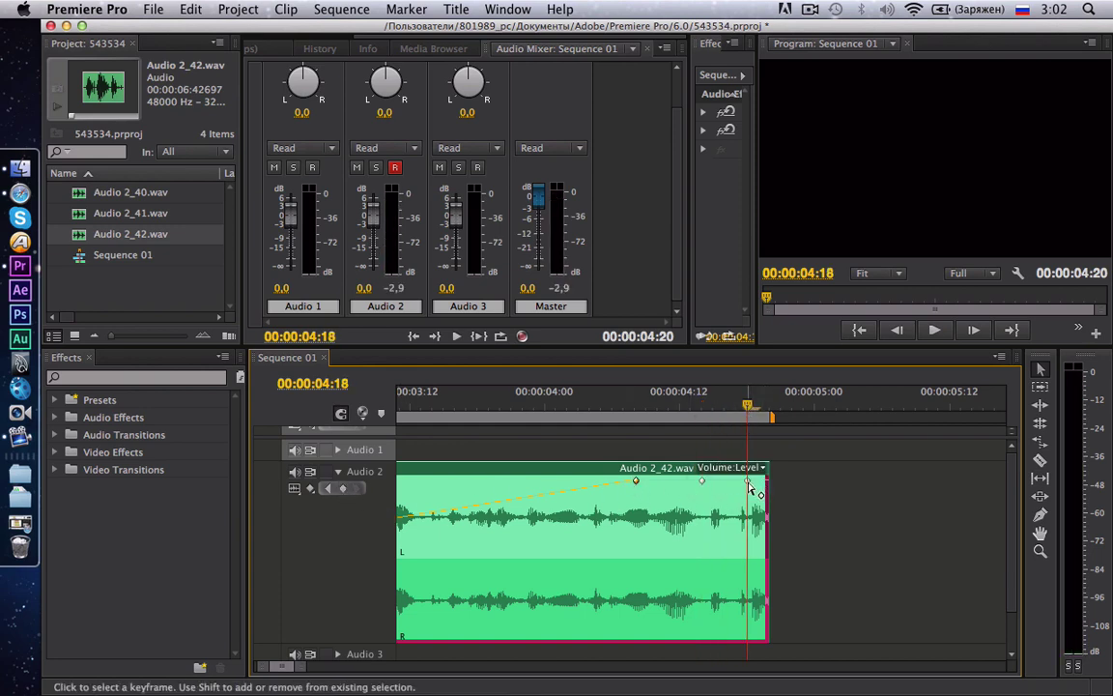
pyautogui.moveTo(765, 481); pyautogui.dragTo(773, 662)
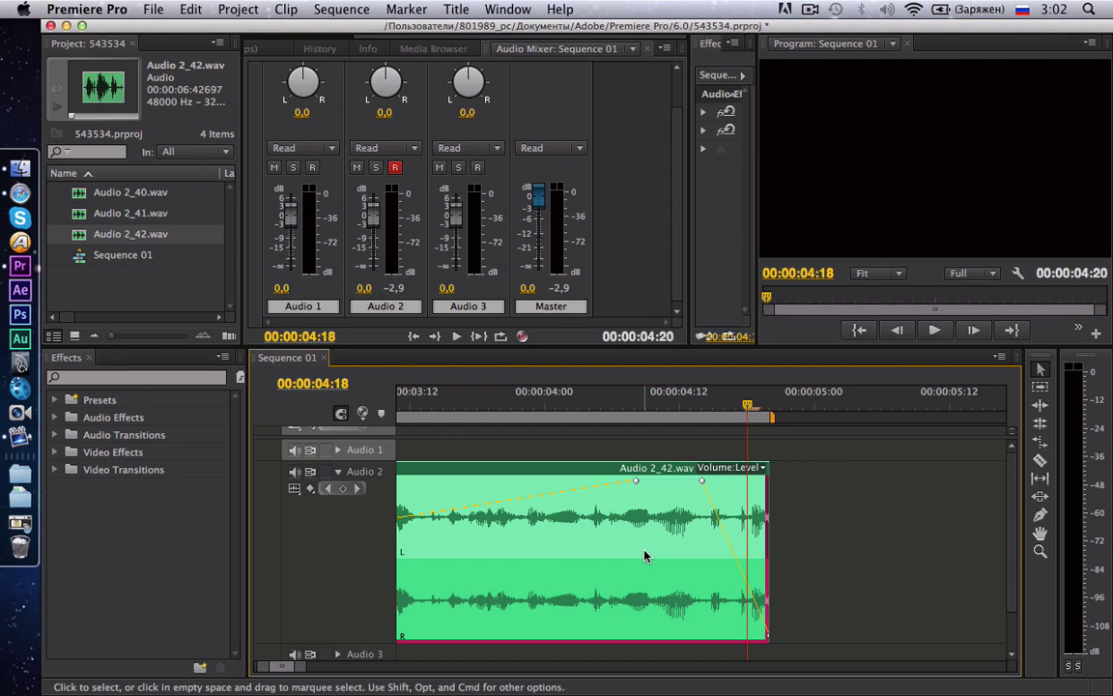
pyautogui.press('Delete')
# - Move the playhead near three seconds and drag the divider down to enlarge the Audio Mixer
pyautogui.moveTo(745, 404); pyautogui.dragTo(398, 430)
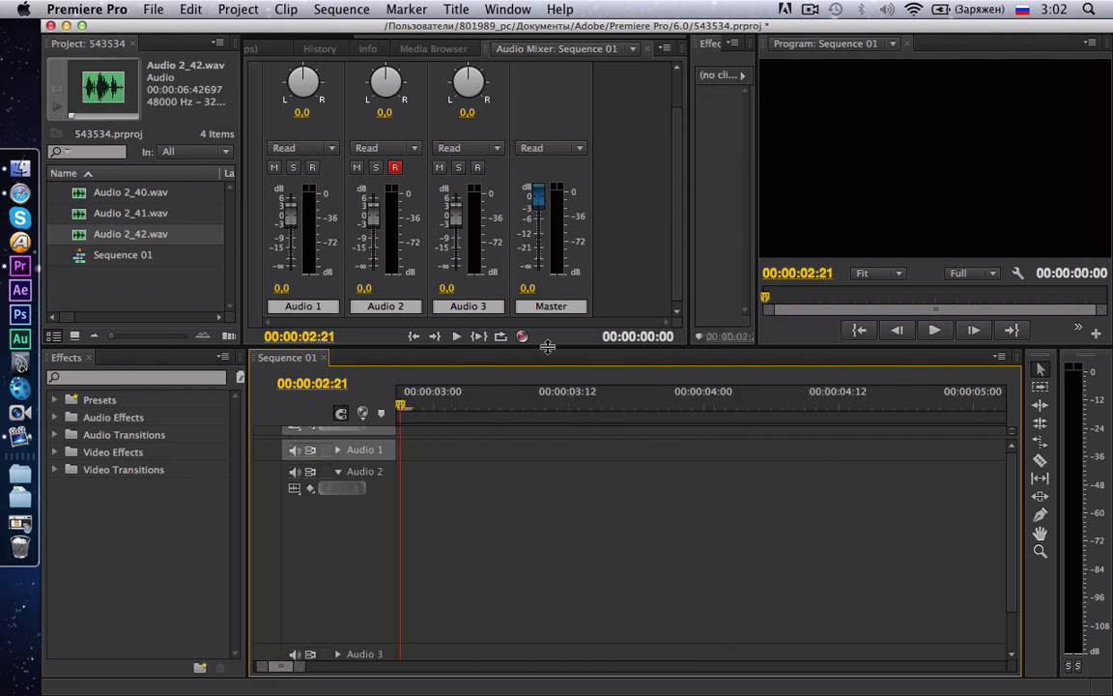
pyautogui.moveTo(537, 349); pyautogui.dragTo(557, 589)
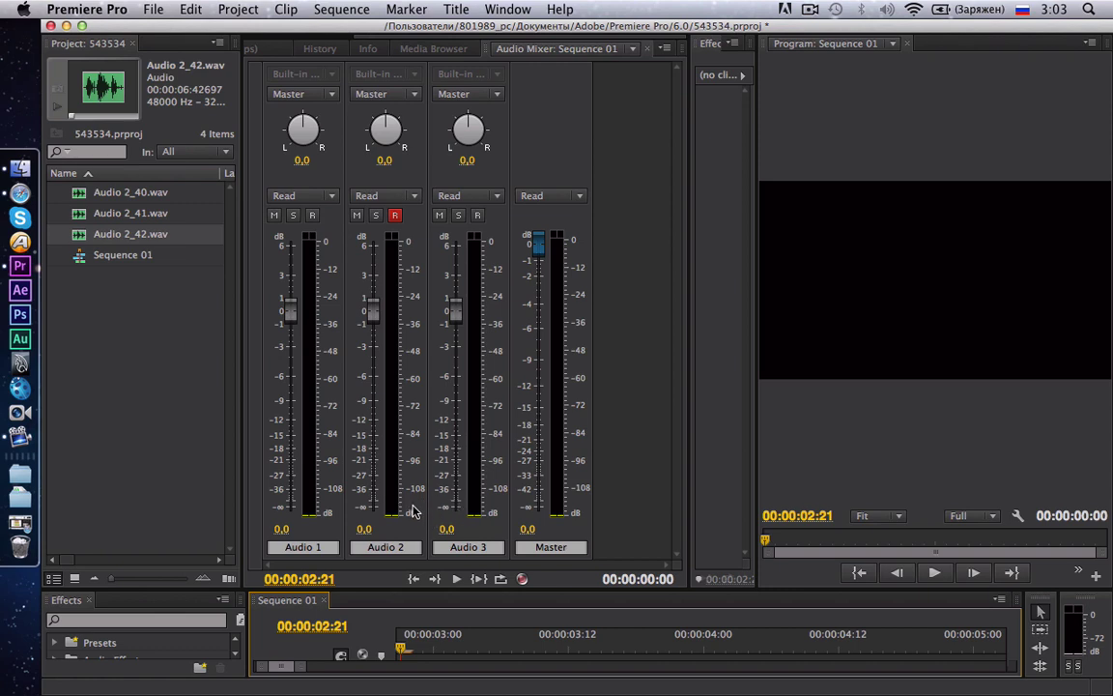
# - Pull the Audio 2 fader to the bottom, then nudge it up to -59.4 dB
pyautogui.moveTo(373, 311); pyautogui.dragTo(373, 519)
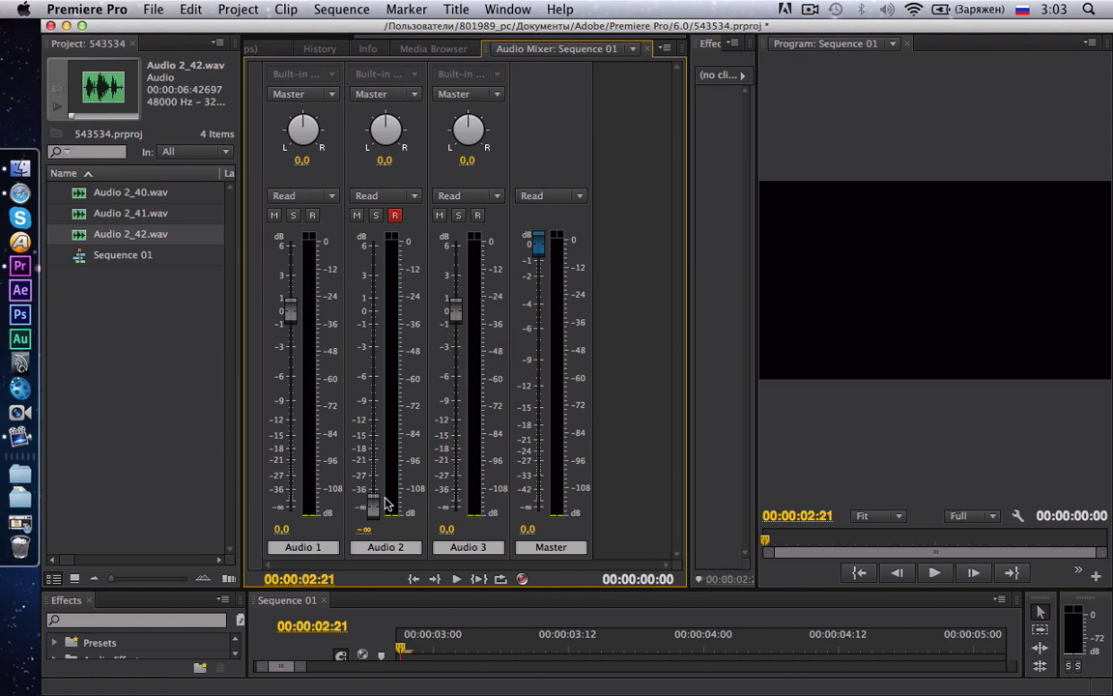
pyautogui.moveTo(385, 501); pyautogui.dragTo(383, 494)
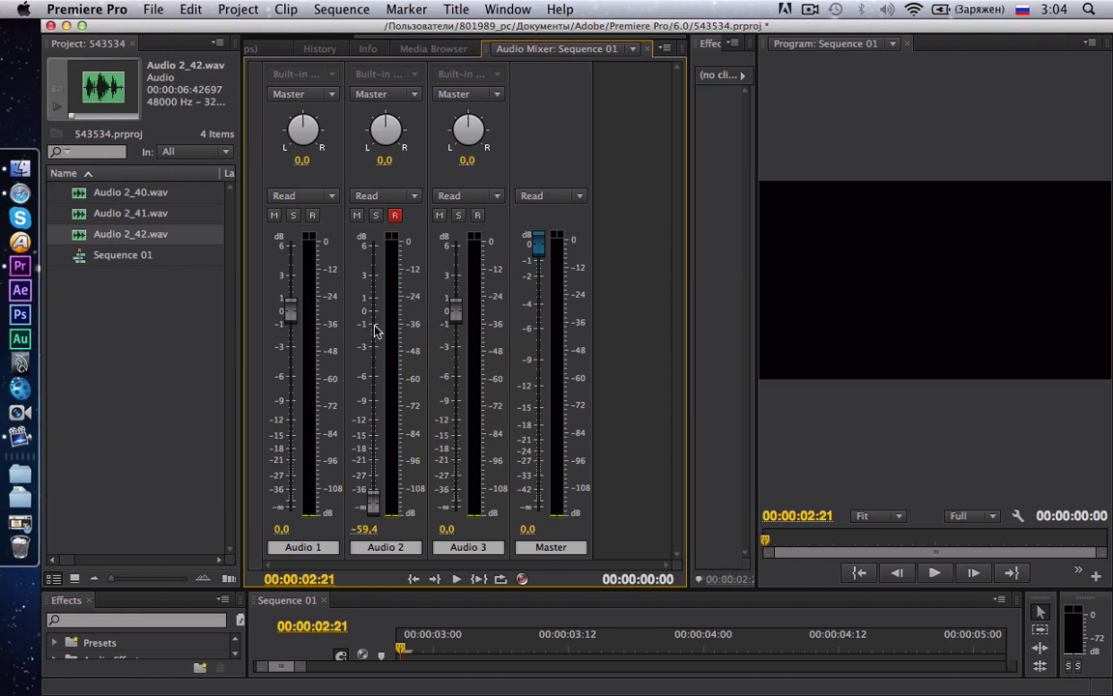
pyautogui.rightClick(394, 349)
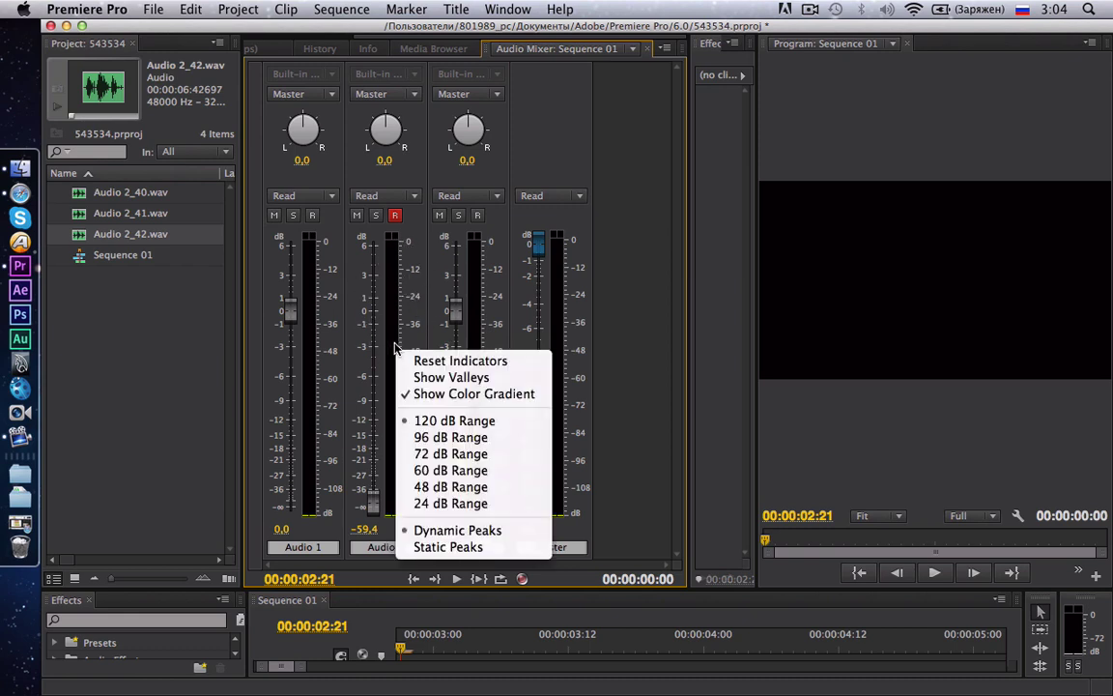
pyautogui.click(468, 423)
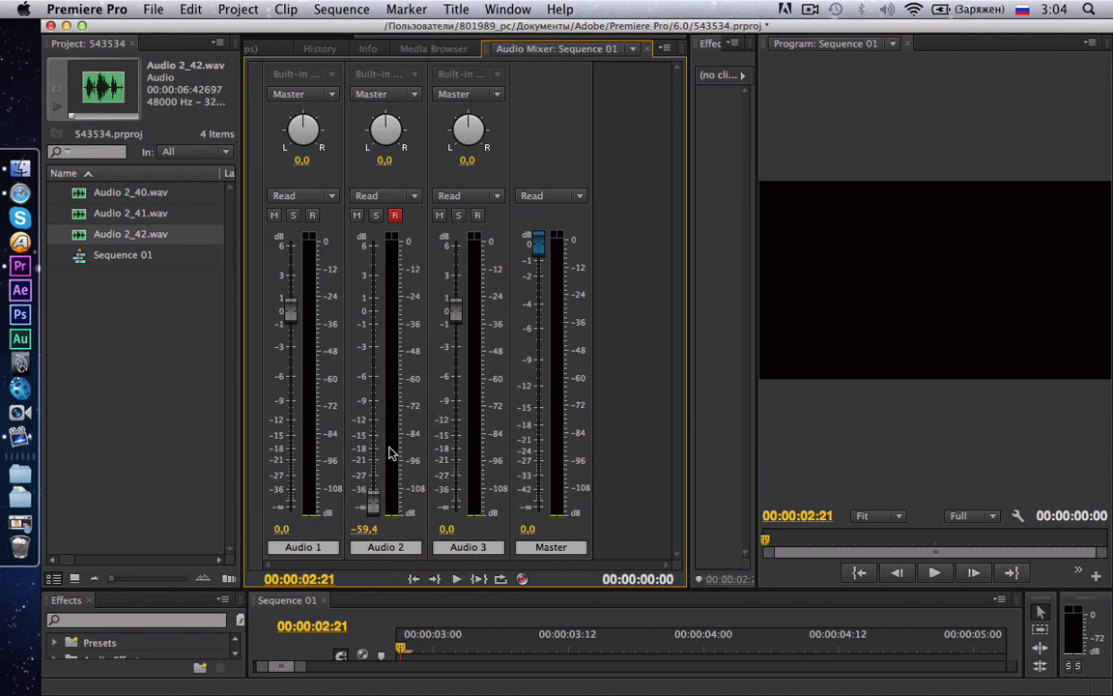
pyautogui.rightClick(393, 355)
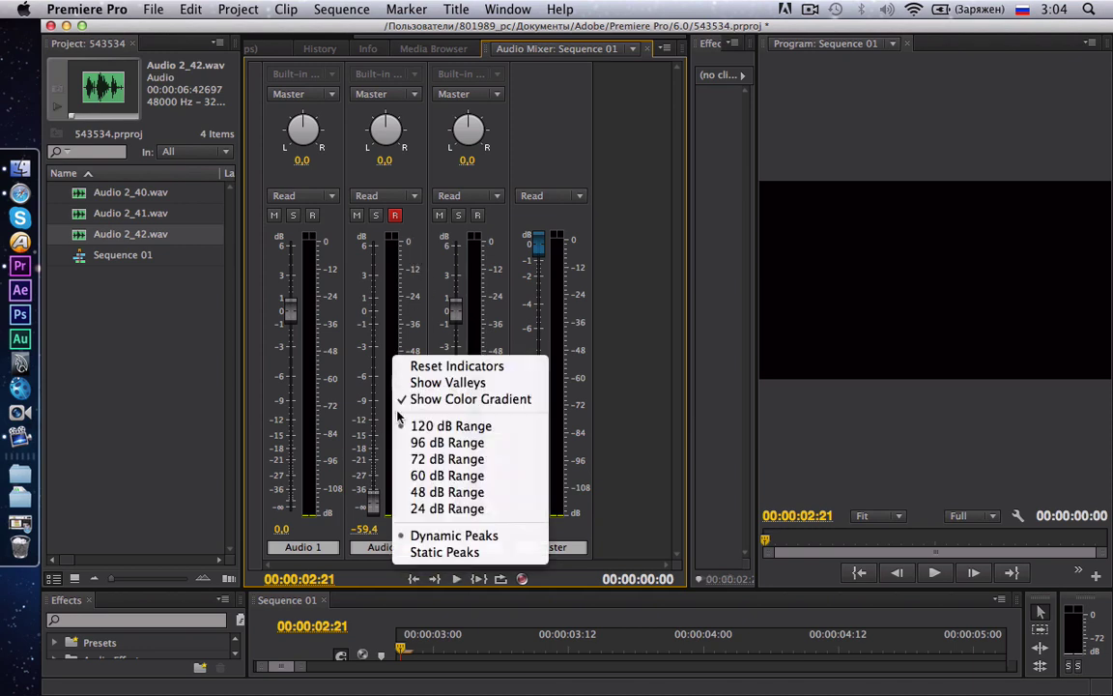
pyautogui.click(458, 477)
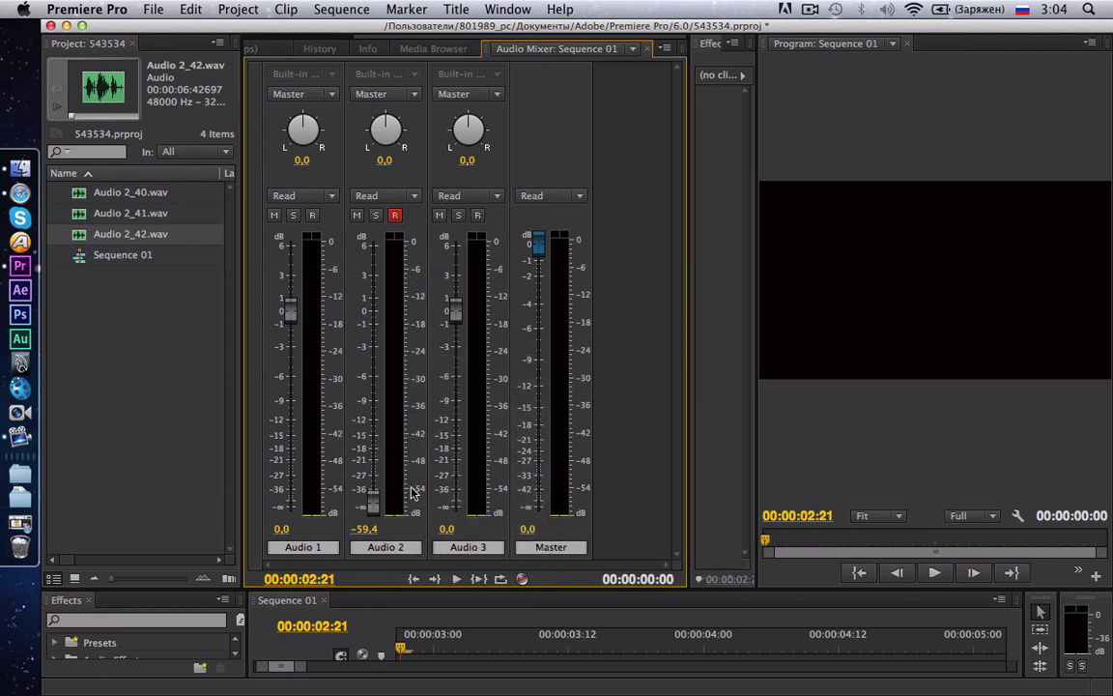
pyautogui.rightClick(398, 353)
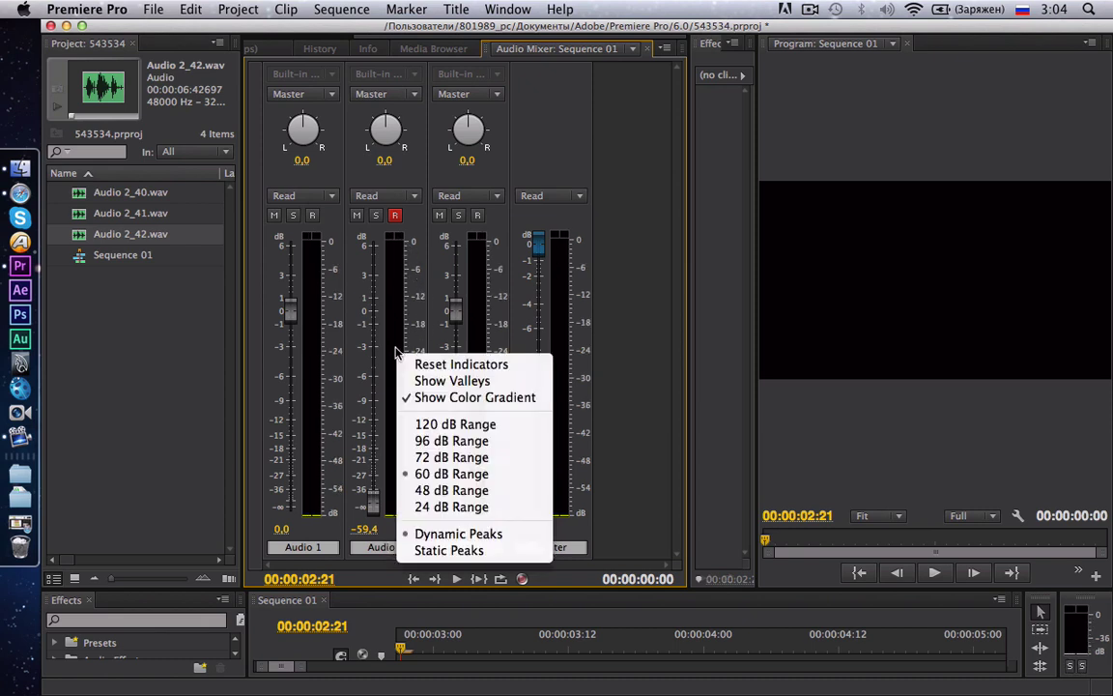
pyautogui.click(484, 432)
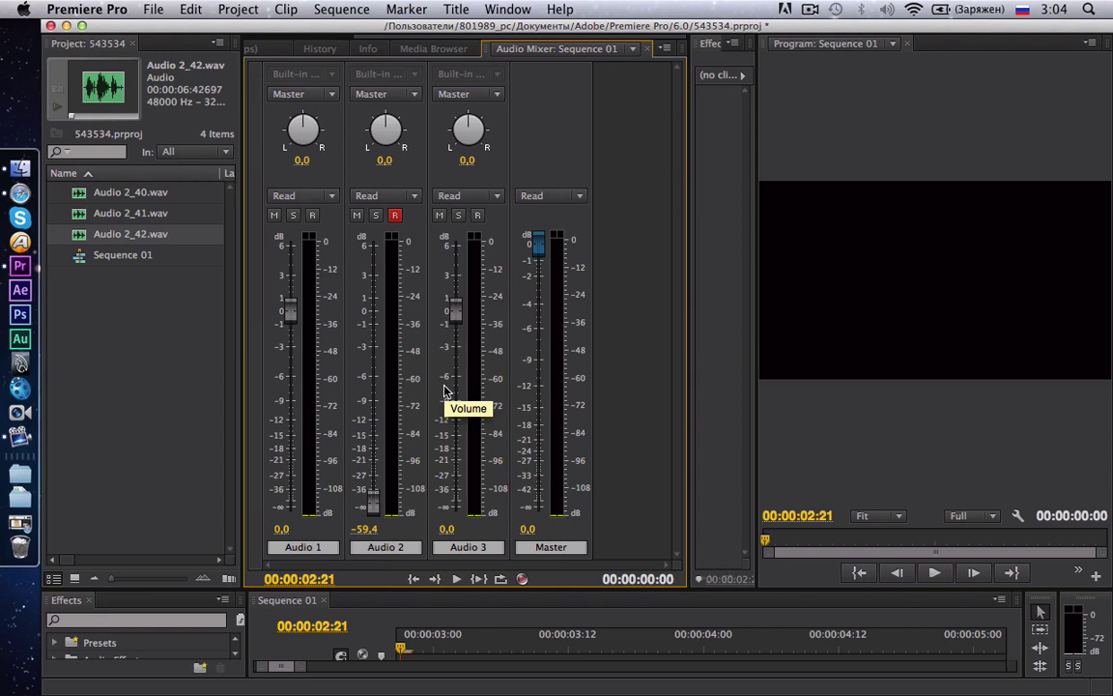
# - Pull the Master fader to -∞, raise Audio 2 to about -3.6 dB, and enlarge the Timeline
pyautogui.moveTo(539, 243); pyautogui.dragTo(538, 507)
pyautogui.moveTo(372, 504); pyautogui.dragTo(370, 361)
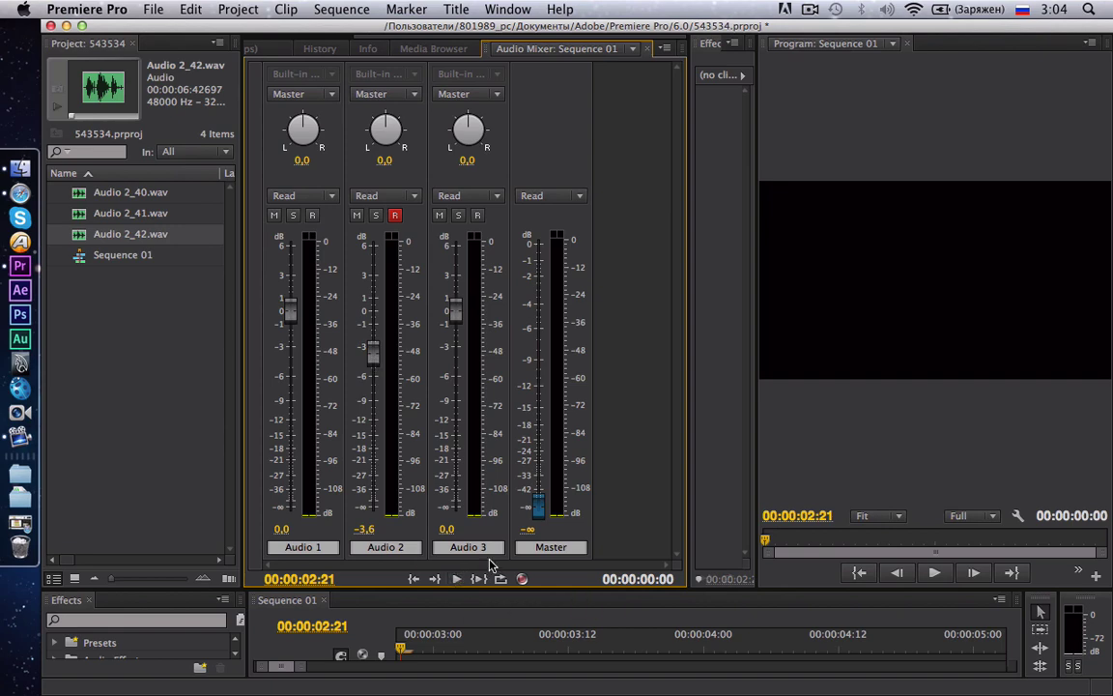
pyautogui.moveTo(483, 591); pyautogui.dragTo(482, 490)
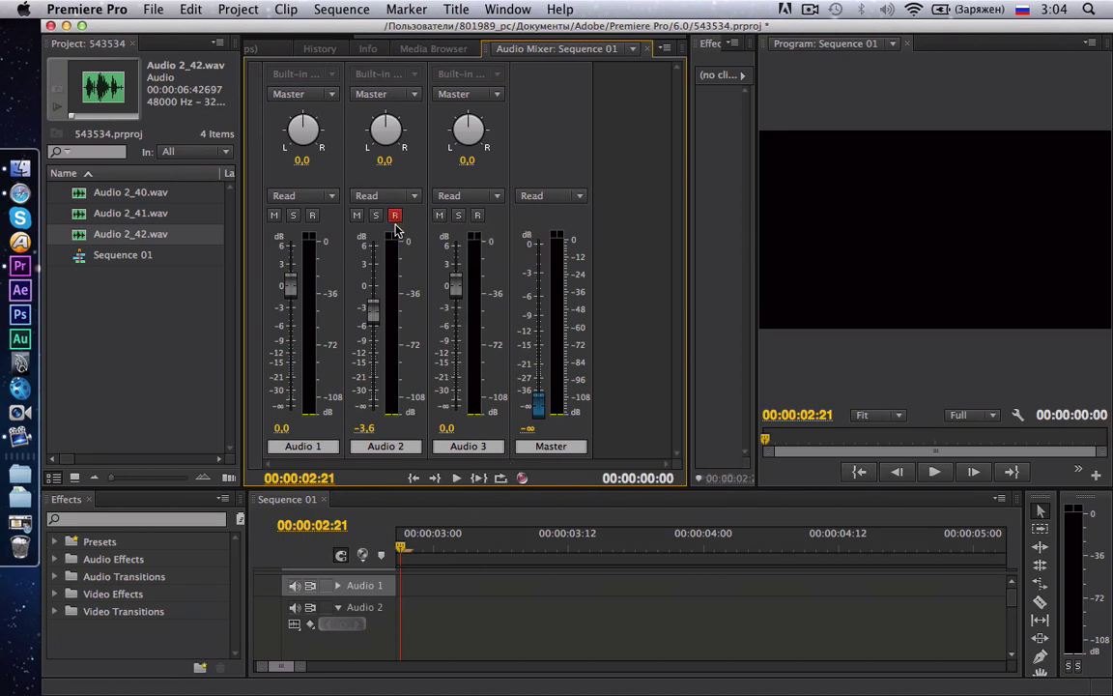
# - Arm the Audio Mixer and record voice-over into Audio 2, then make the mixer taller
pyautogui.click(522, 477)
pyautogui.press('space')
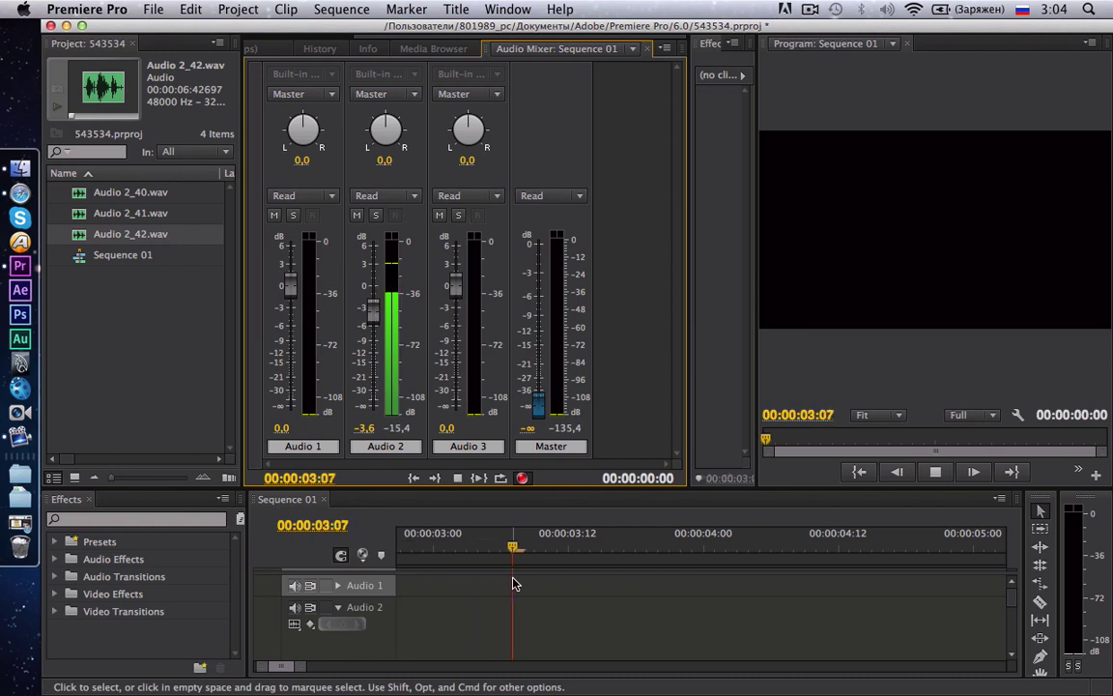
pyautogui.moveTo(288, 659); pyautogui.dragTo(454, 659)
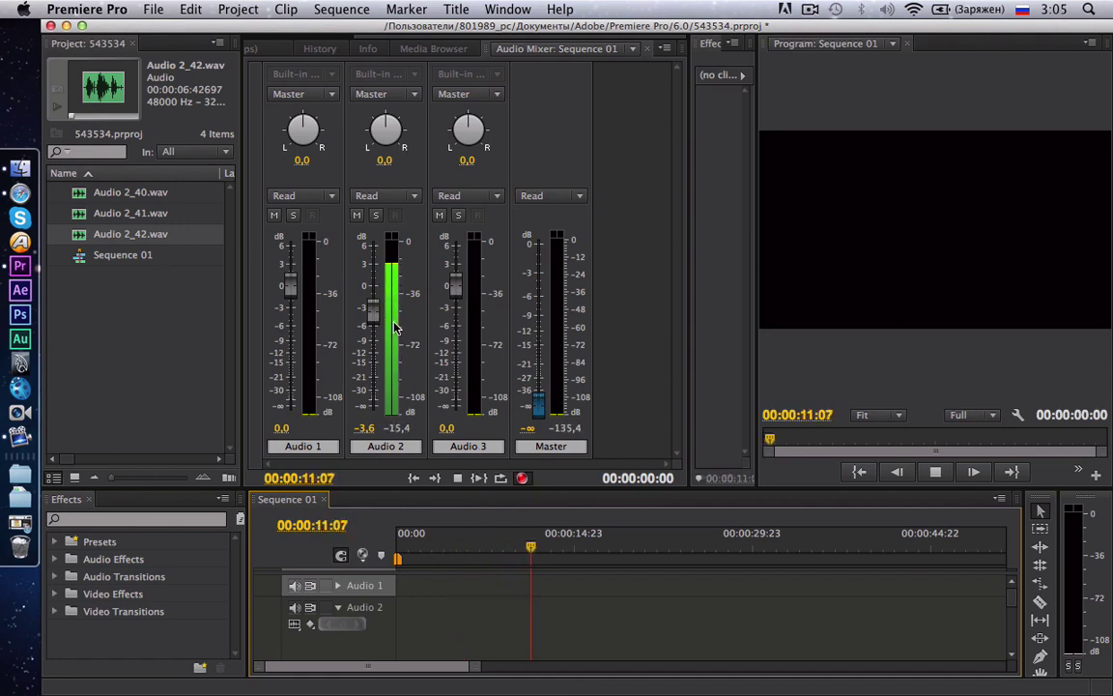
pyautogui.moveTo(496, 486); pyautogui.dragTo(454, 578)
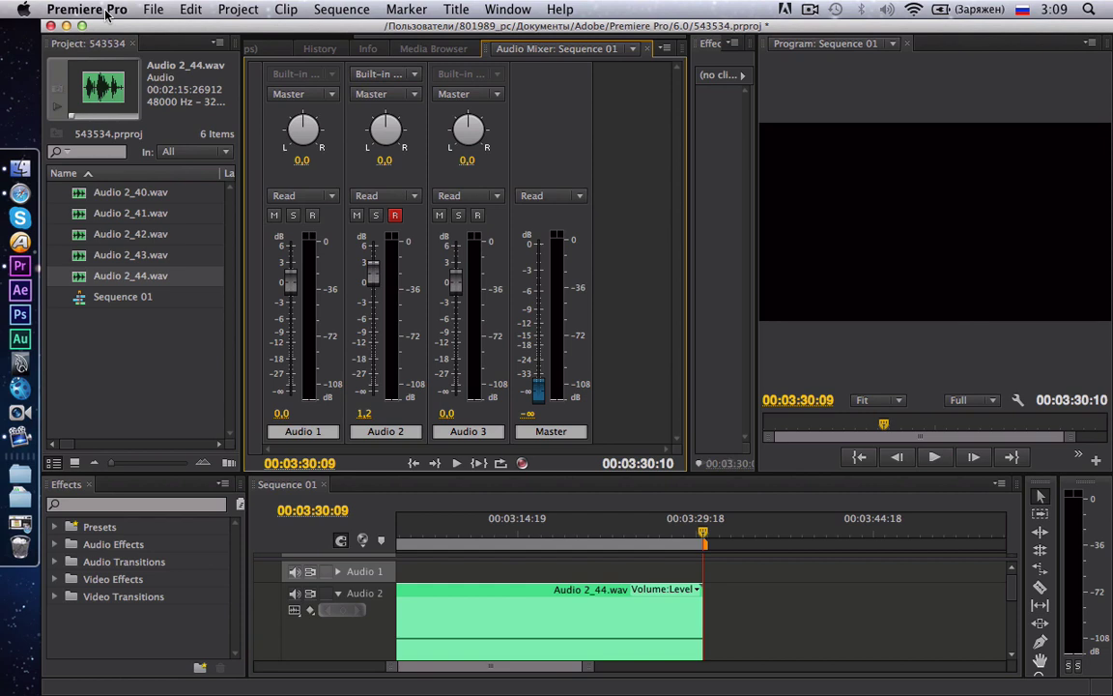
# - In Audio Hardware preferences, set the default device and output mapping to ProFire 610
pyautogui.click(106, 13)
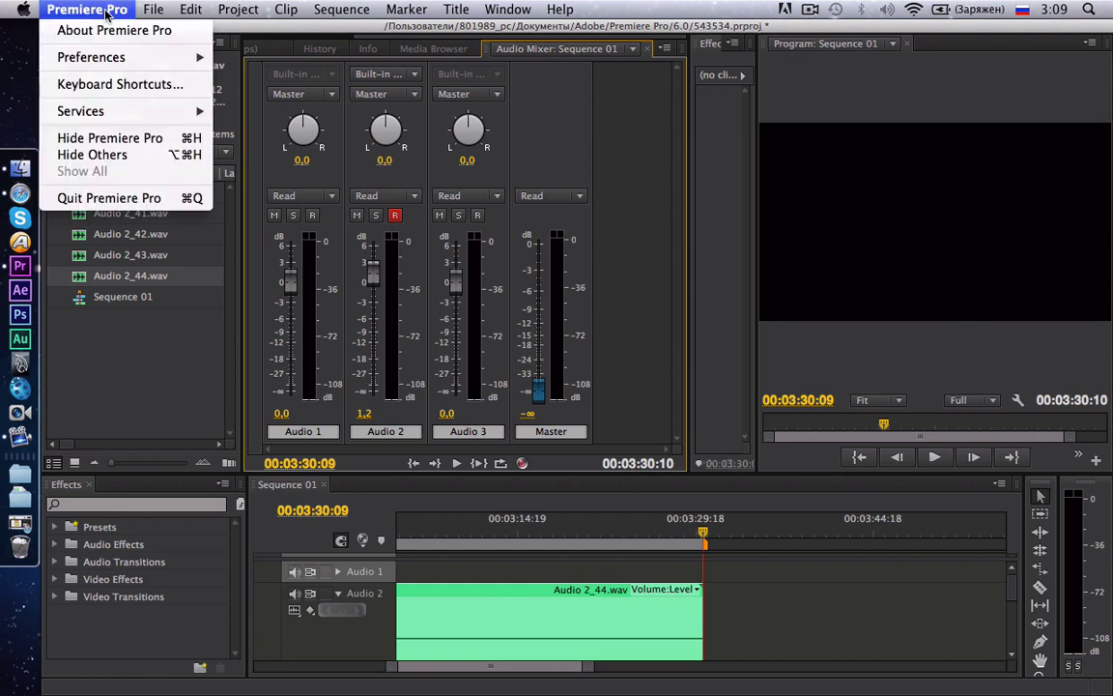
pyautogui.moveTo(164, 56)
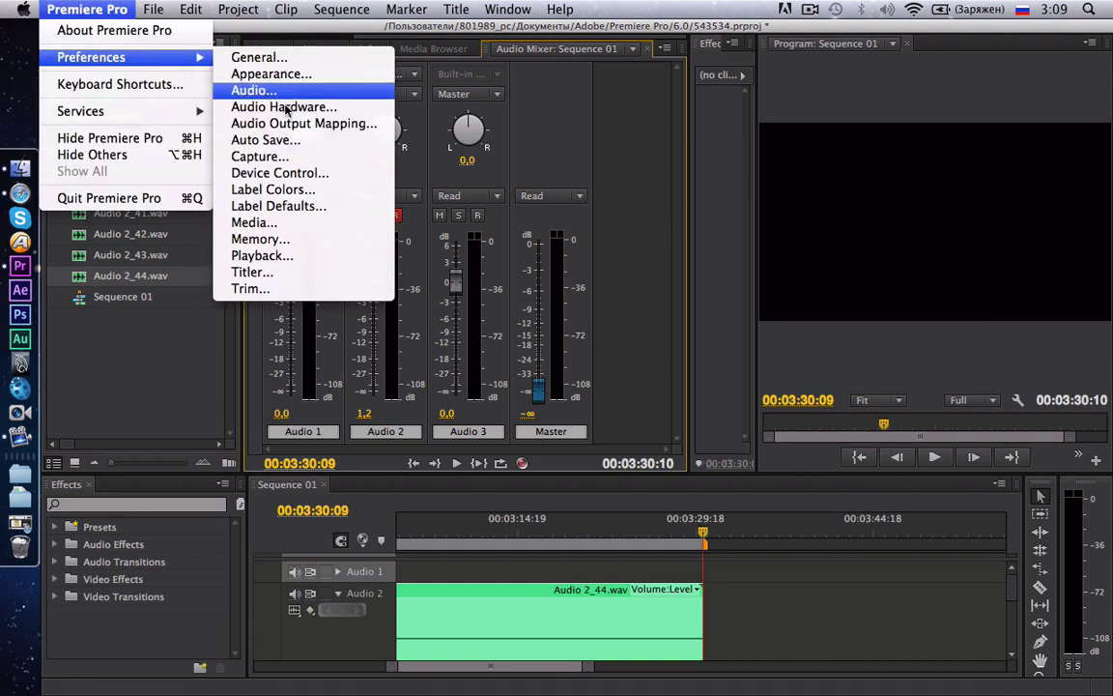
pyautogui.click(324, 107)
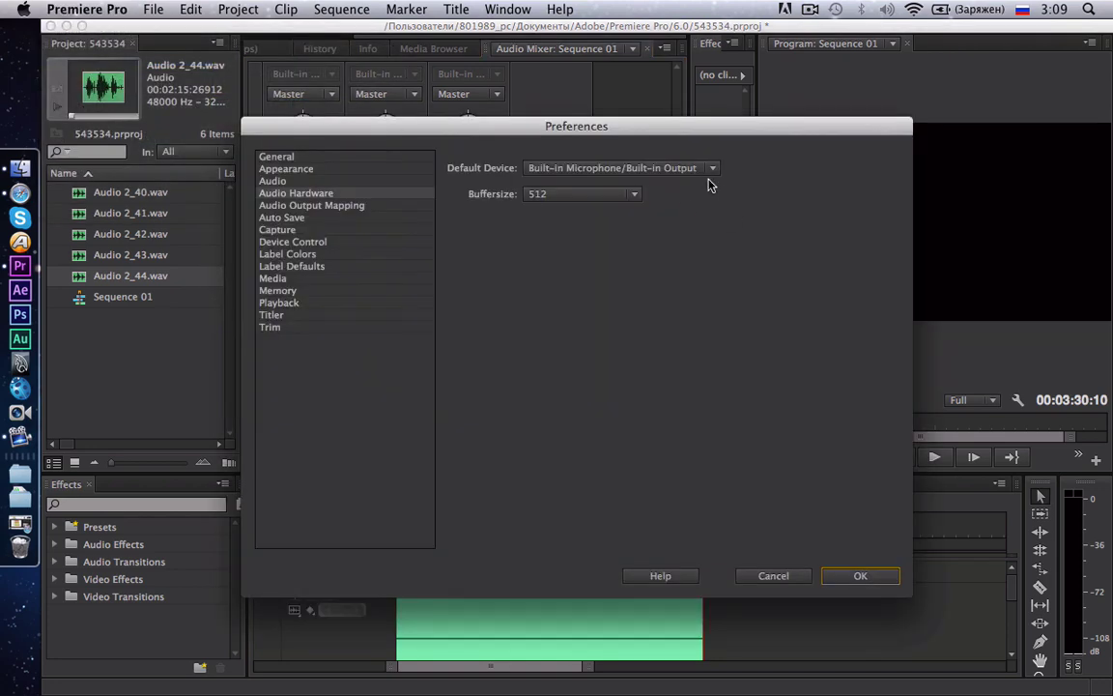
pyautogui.click(647, 169)
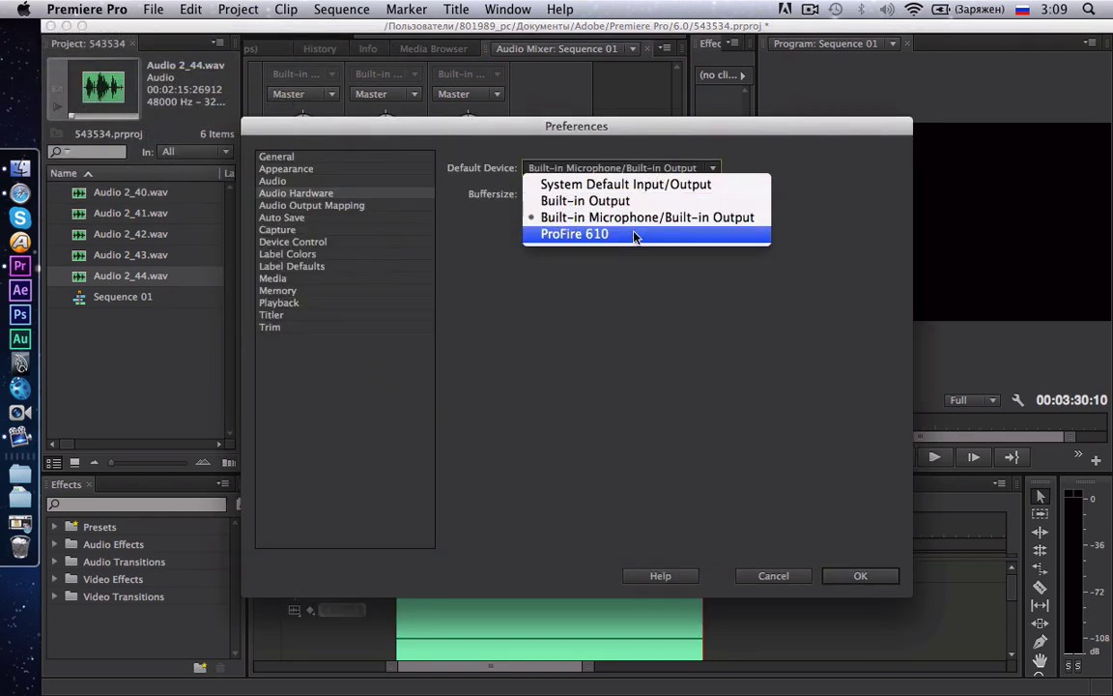
pyautogui.click(599, 235)
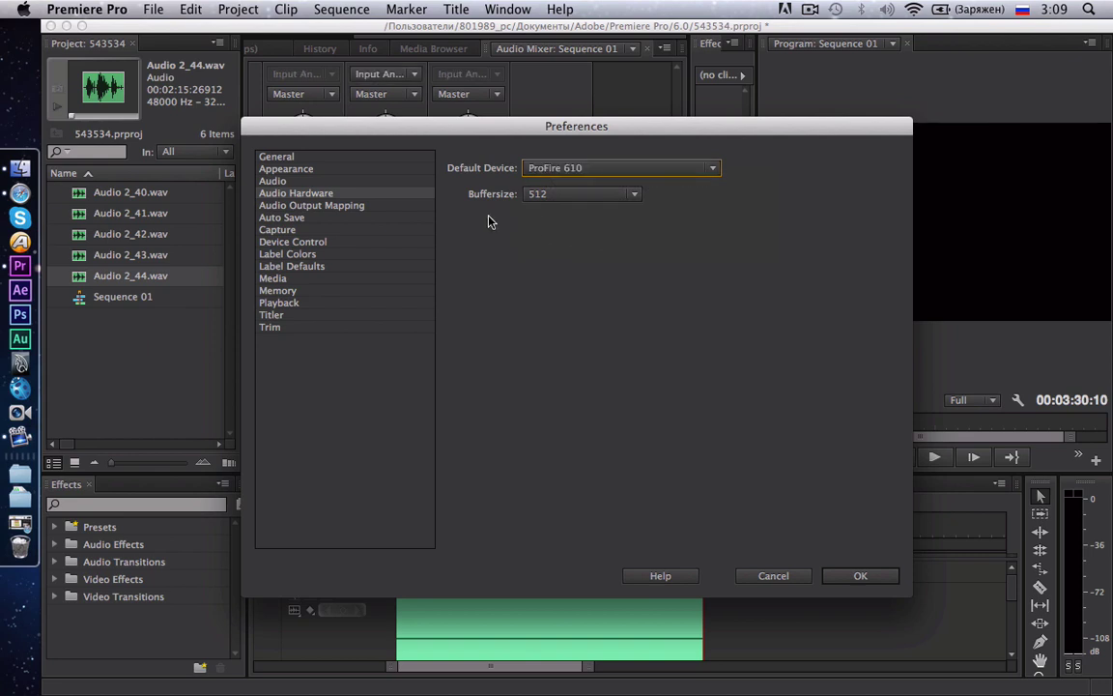
pyautogui.click(346, 207)
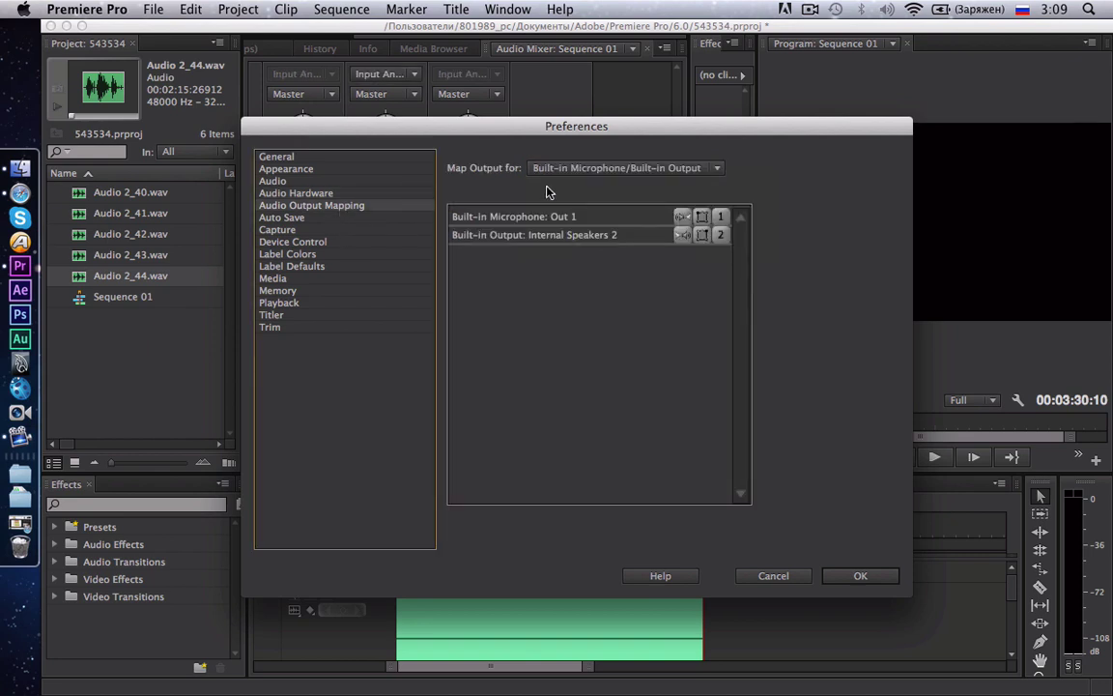
pyautogui.click(594, 177)
pyautogui.click(566, 237)
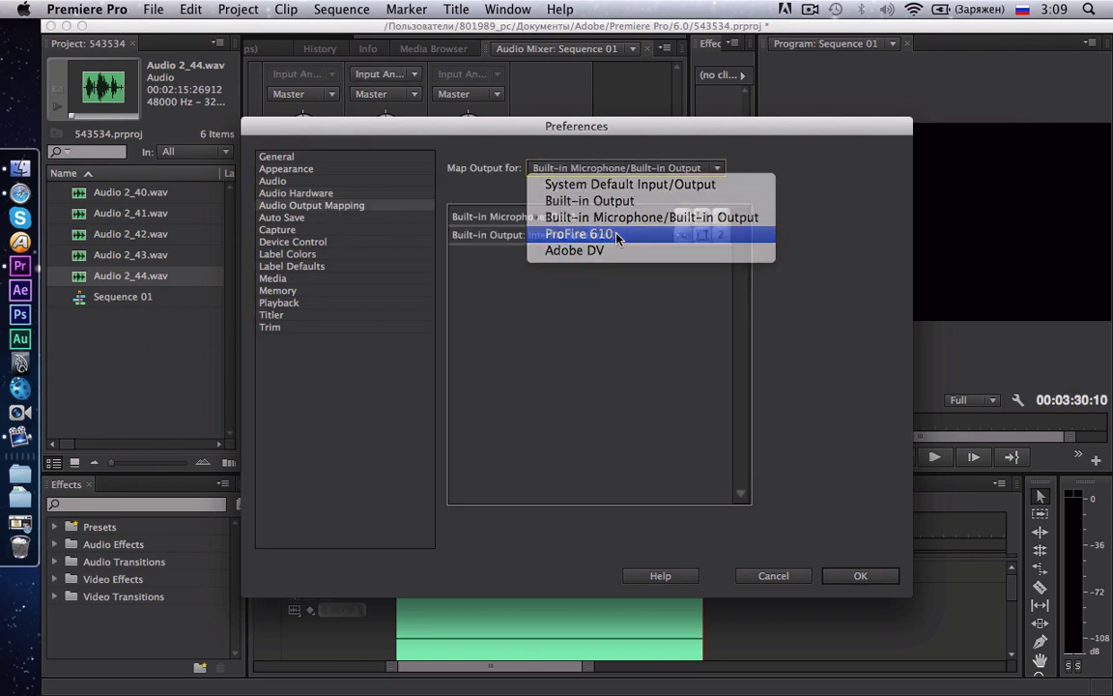
pyautogui.click(857, 574)
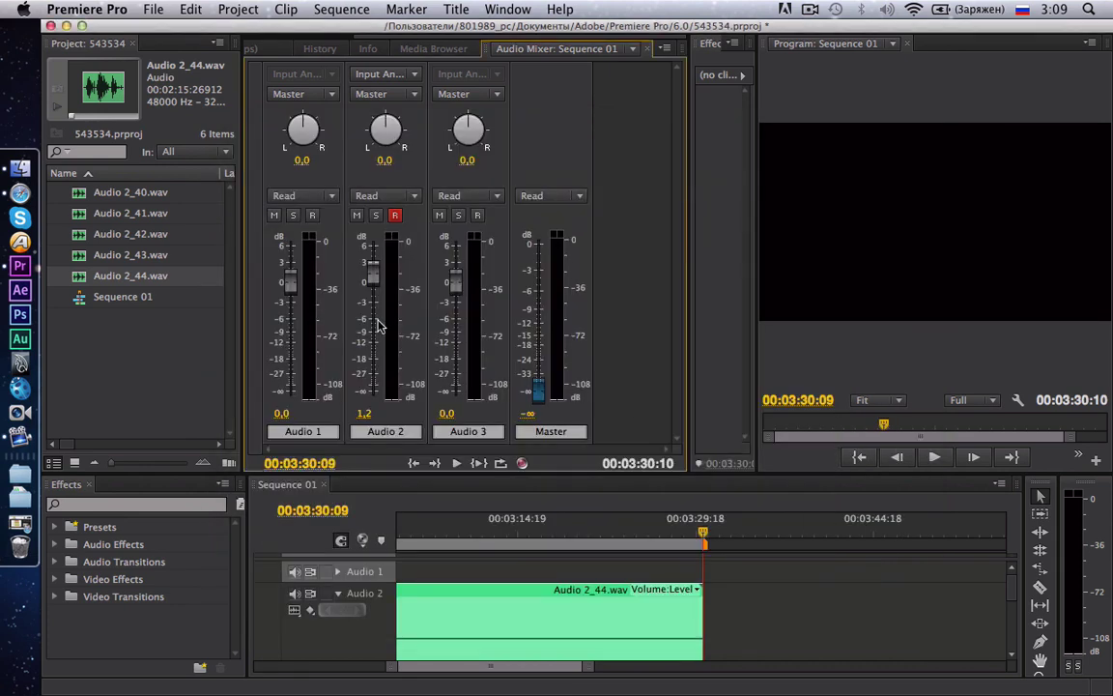
# - Record a voice-over take onto Audio 2 while raising its fader to 6,0 dB
pyautogui.click(522, 462)
pyautogui.press('space')
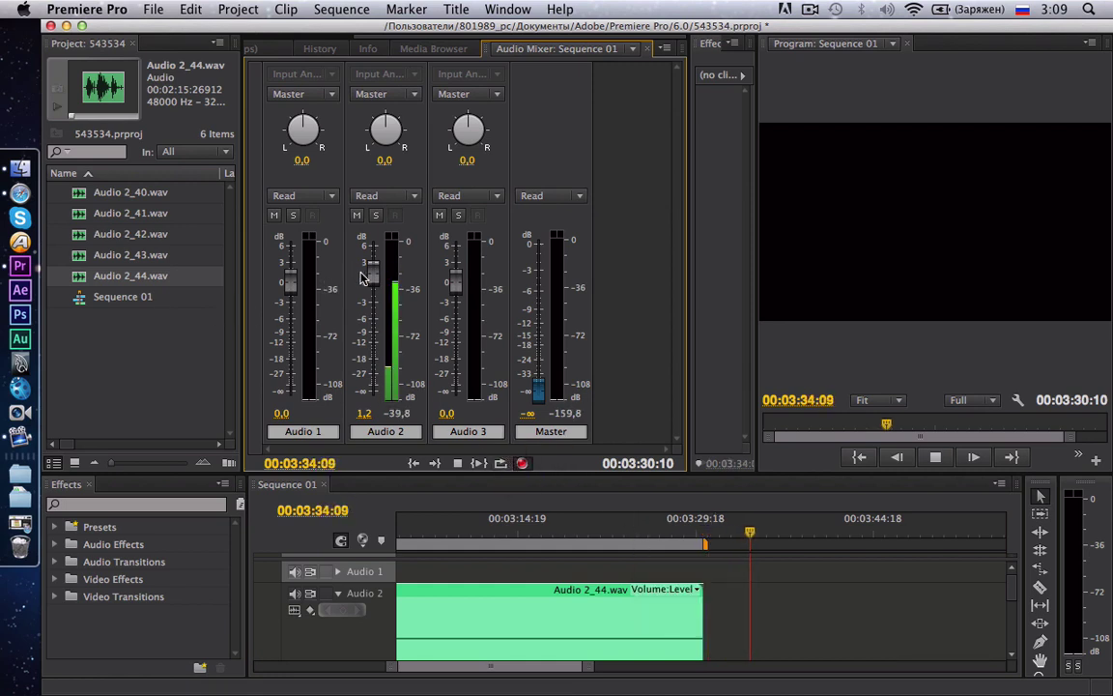
pyautogui.moveTo(373, 270); pyautogui.dragTo(373, 244)
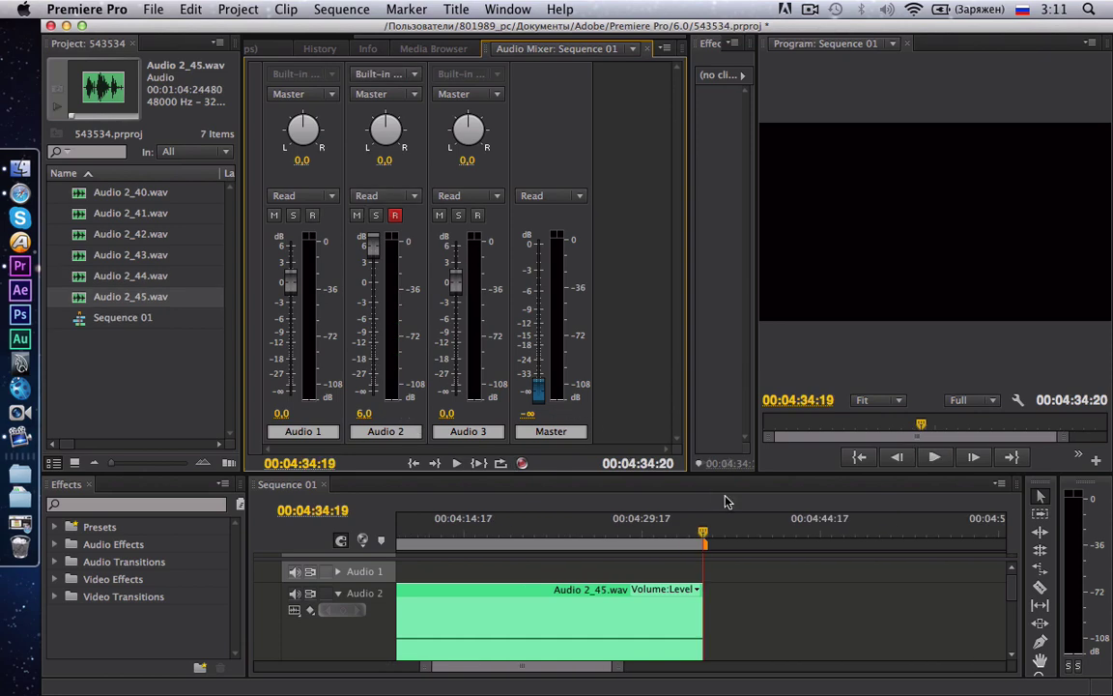
# - Move the playhead back to 00:04:15:17, enlarge the timeline, and delete Audio 2_45.wav
pyautogui.moveTo(676, 543); pyautogui.dragTo(475, 544)
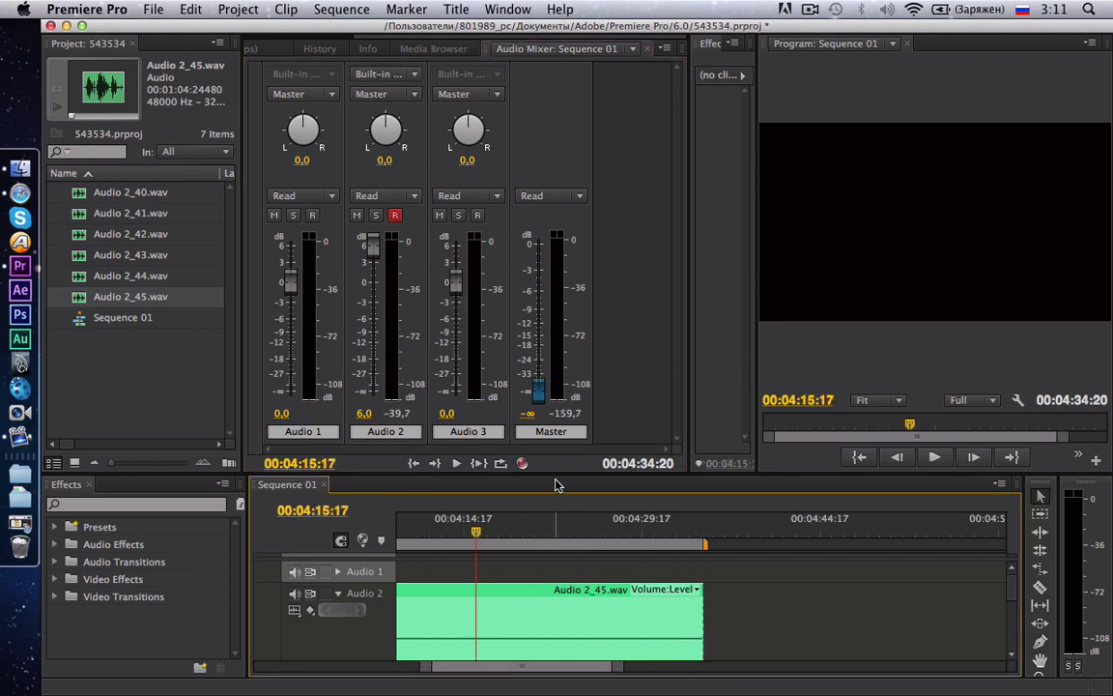
pyautogui.moveTo(564, 471); pyautogui.dragTo(583, 381)
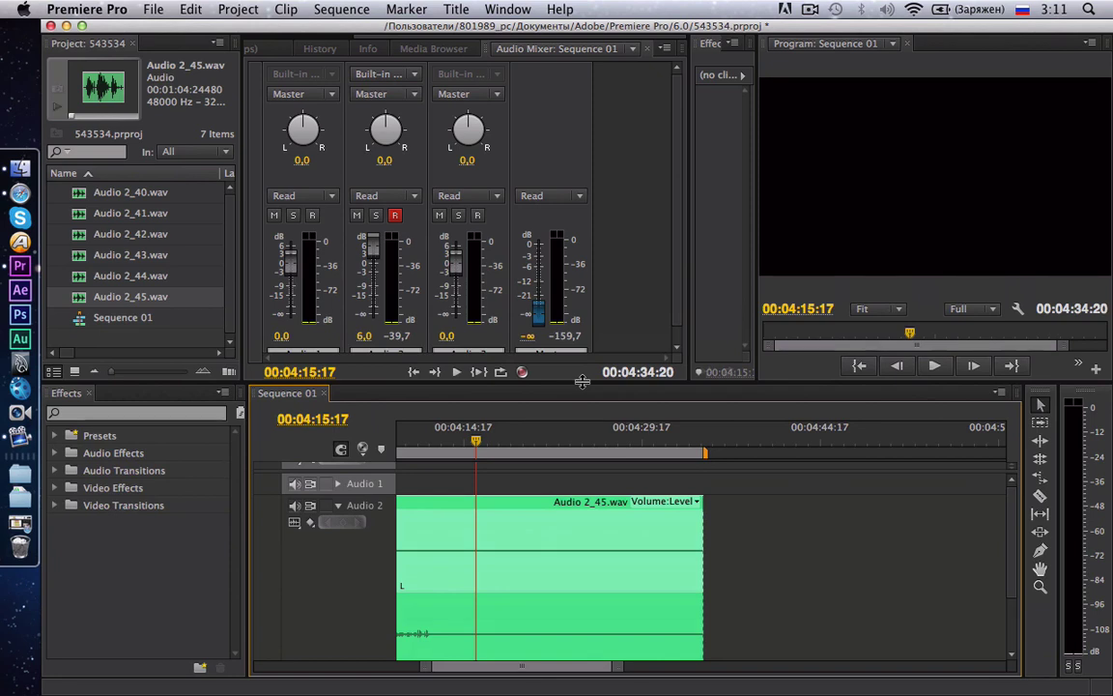
pyautogui.press('Delete')
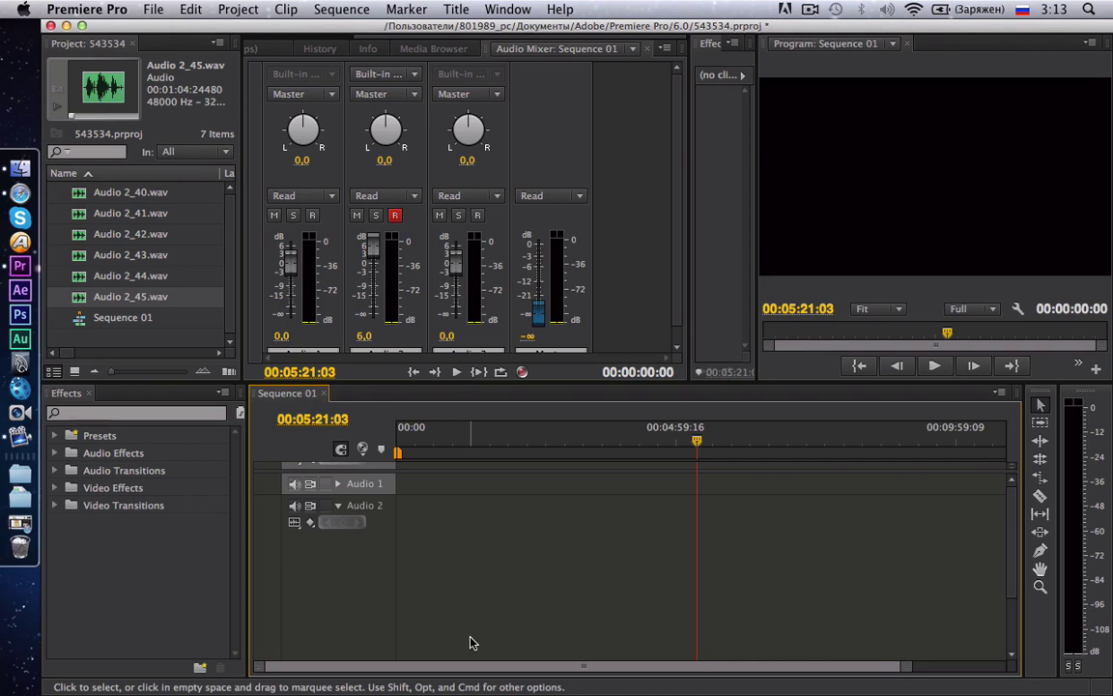
pyautogui.click(25, 522)
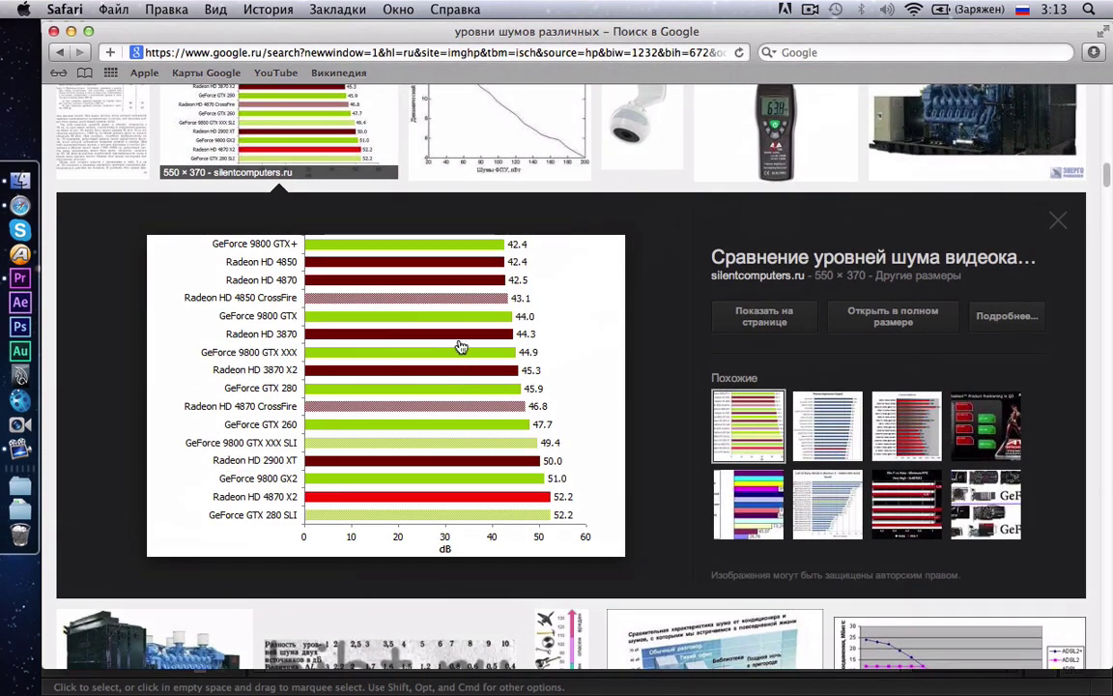
pyautogui.scroll(15, 461, 348)
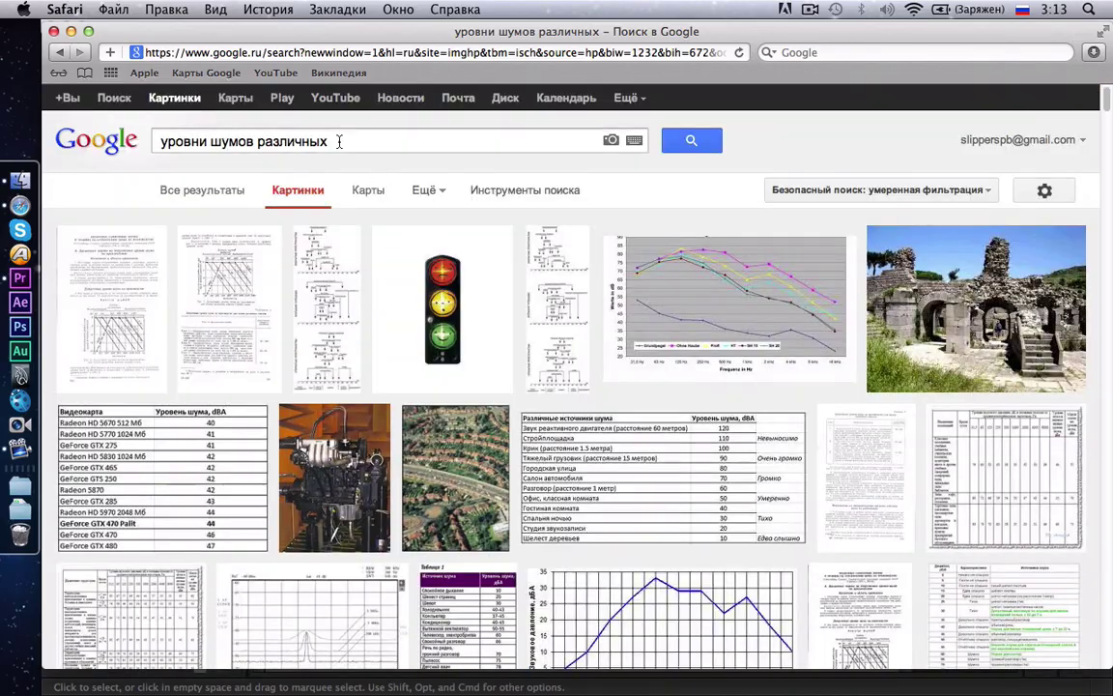
pyautogui.scroll(-10, 367, 165)
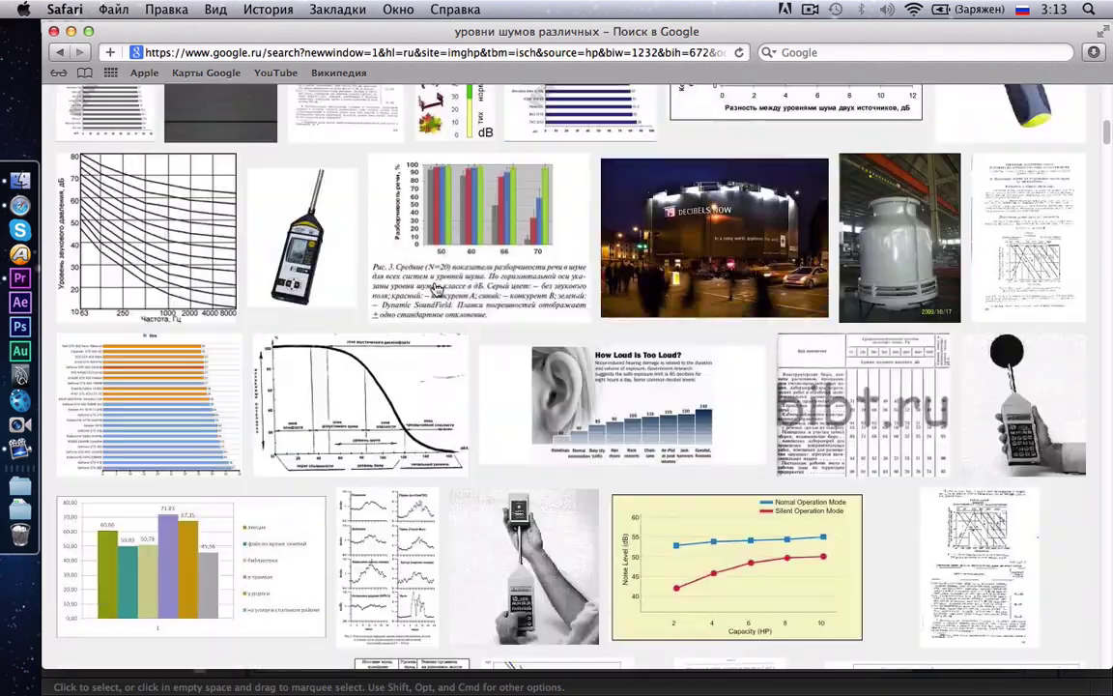
pyautogui.scroll(-5, 436, 287)
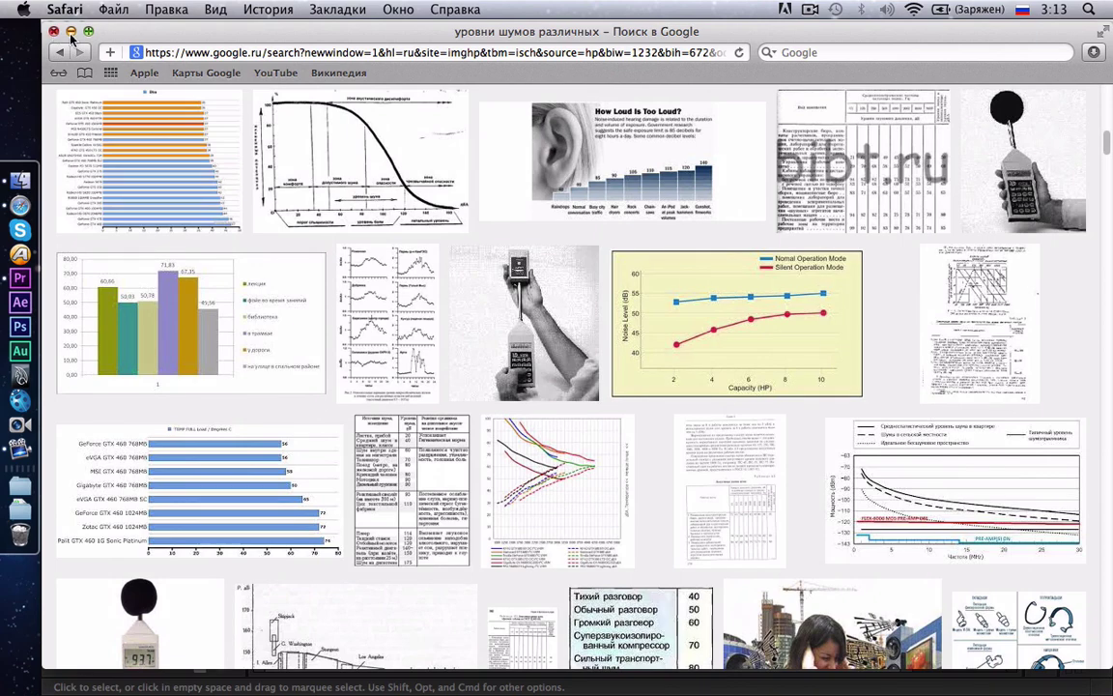
pyautogui.click(70, 32)
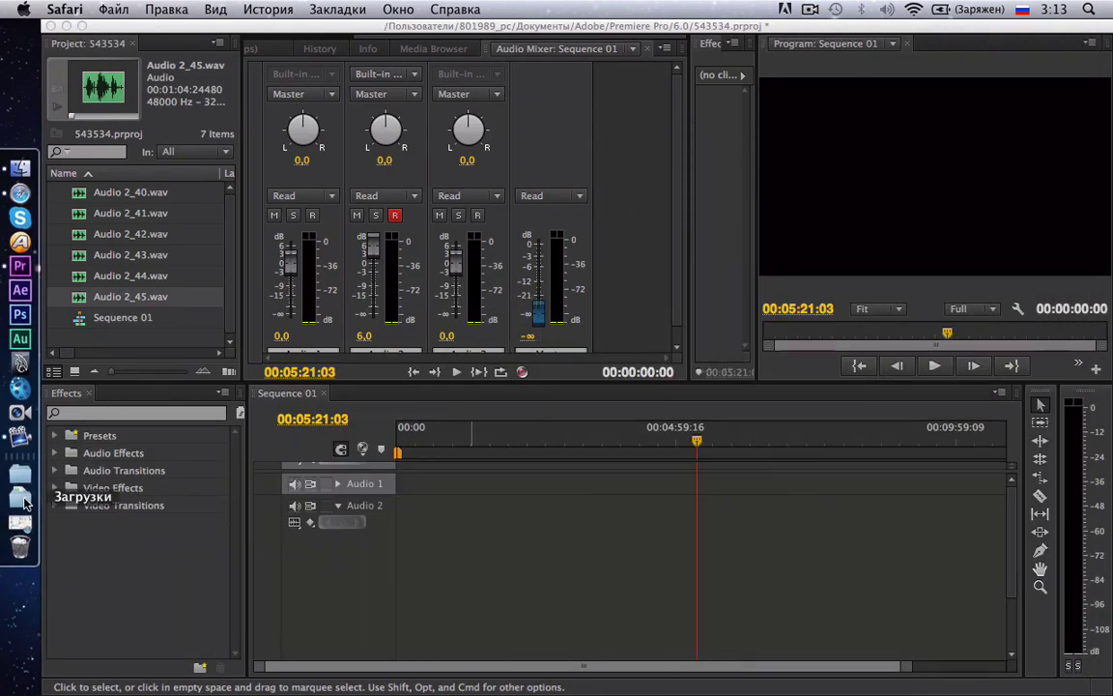
pyautogui.click(25, 501)
pyautogui.click(23, 498)
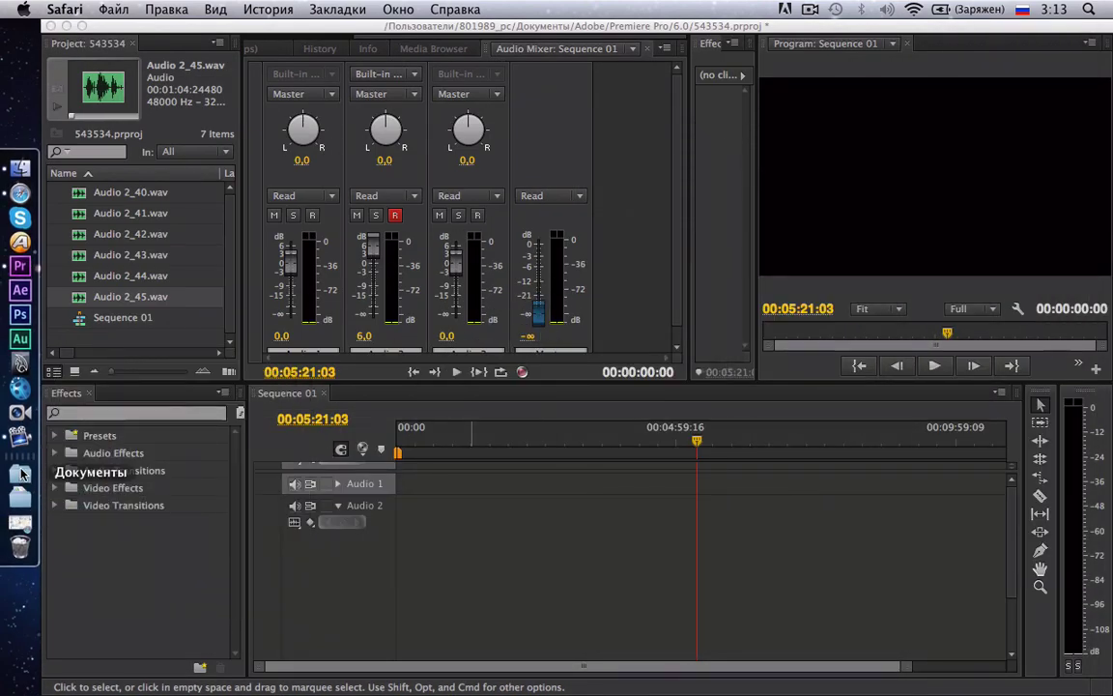
# - Bring up the cs4 Finder window and Quick Look the vityajka_noise noise-level table
pyautogui.hotkey('ctrl', 'Up')
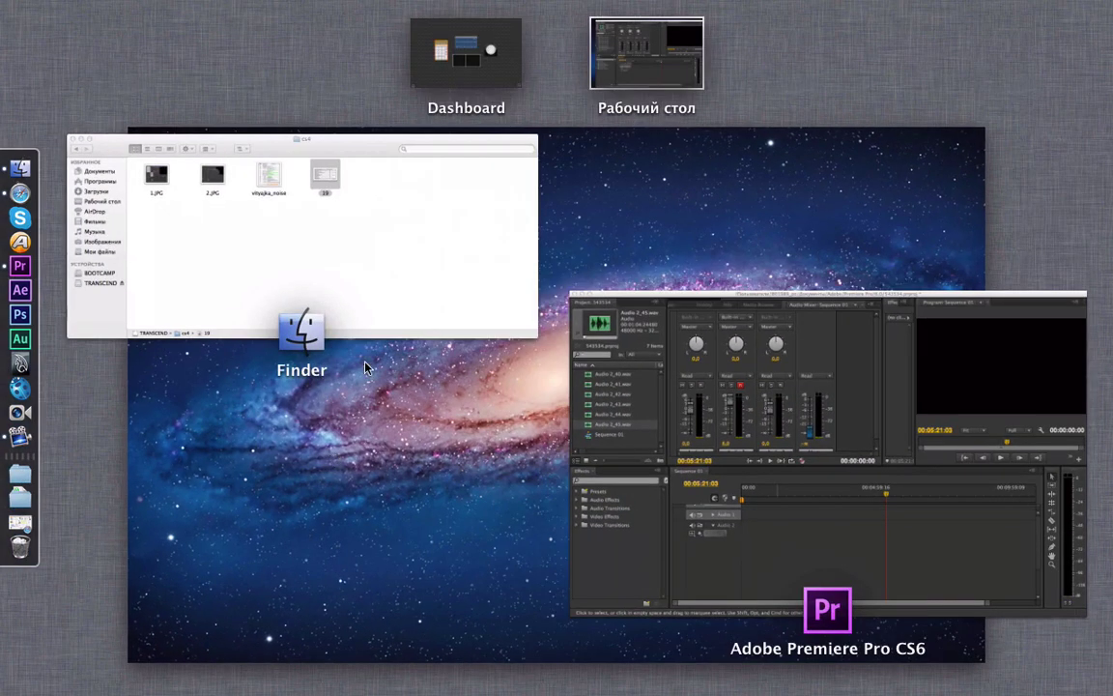
pyautogui.click(382, 285)
pyautogui.click(487, 182)
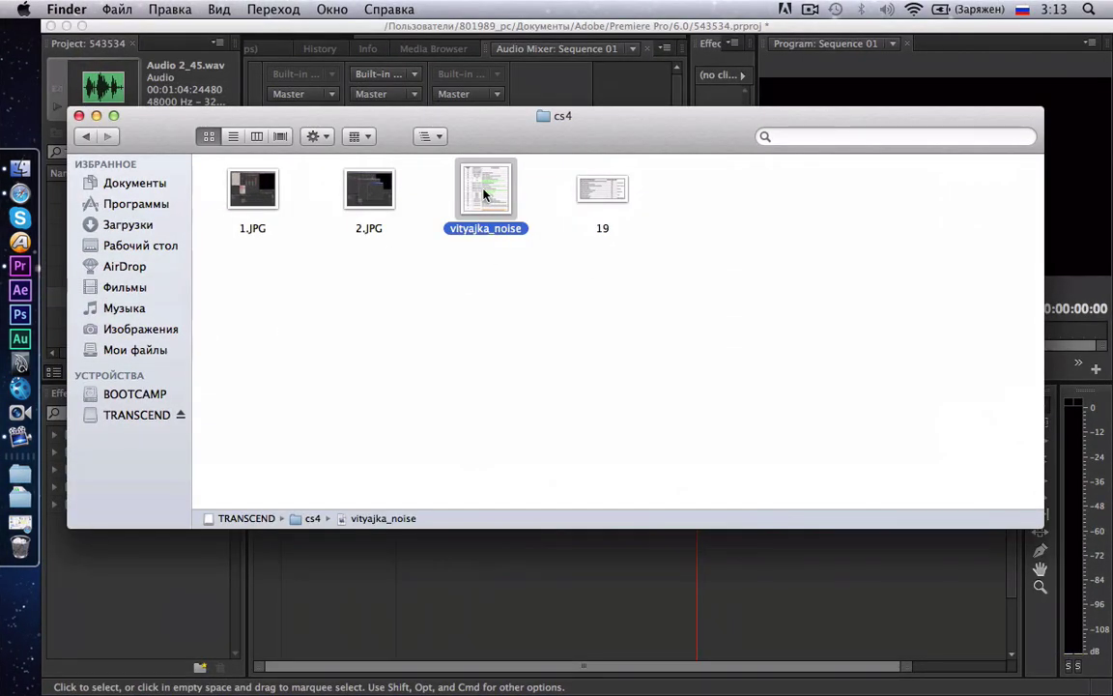
pyautogui.press('space')
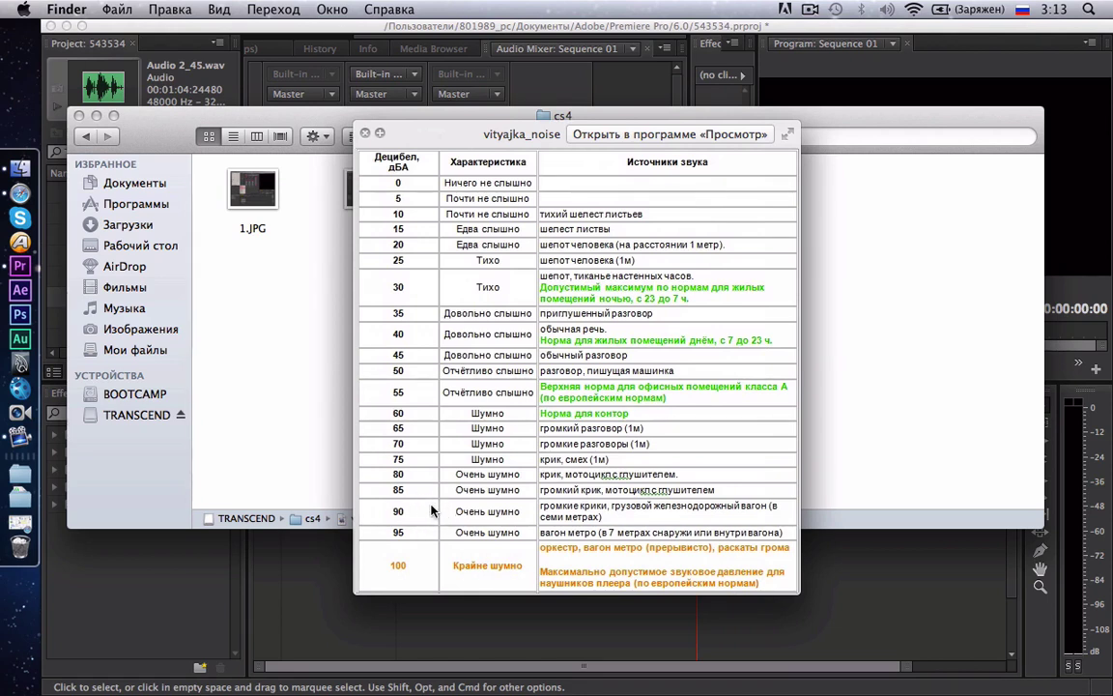
pyautogui.click(364, 134)
# - Preview the noise-level table in file 19, then close it and the cs4 window
pyautogui.click(603, 193)
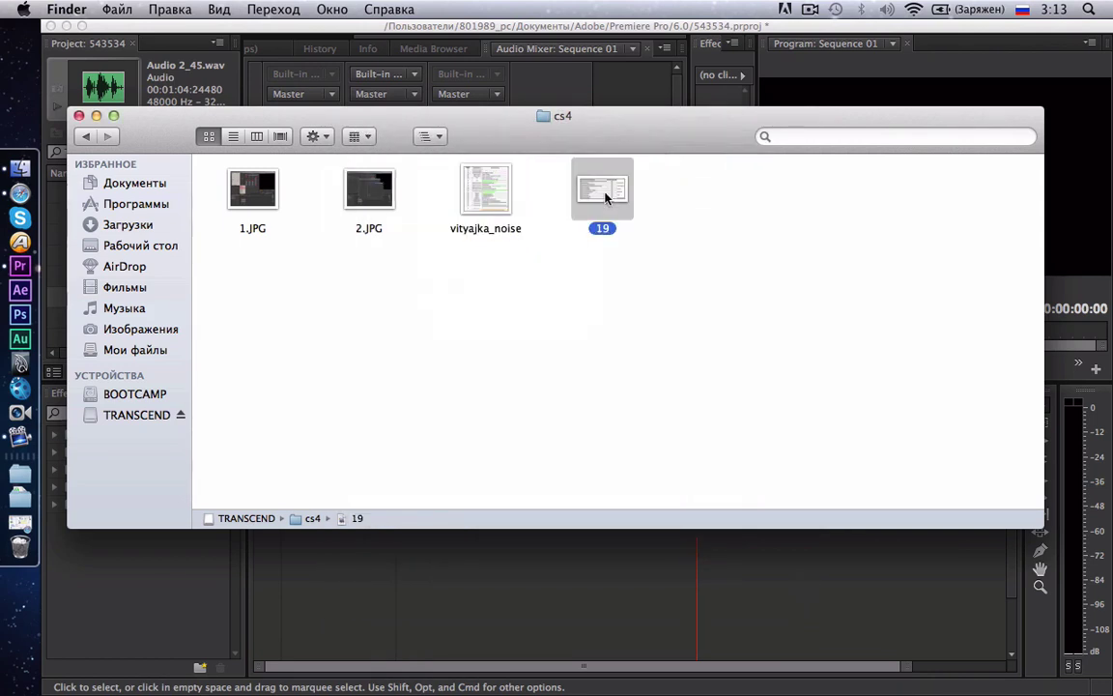
pyautogui.press('space')
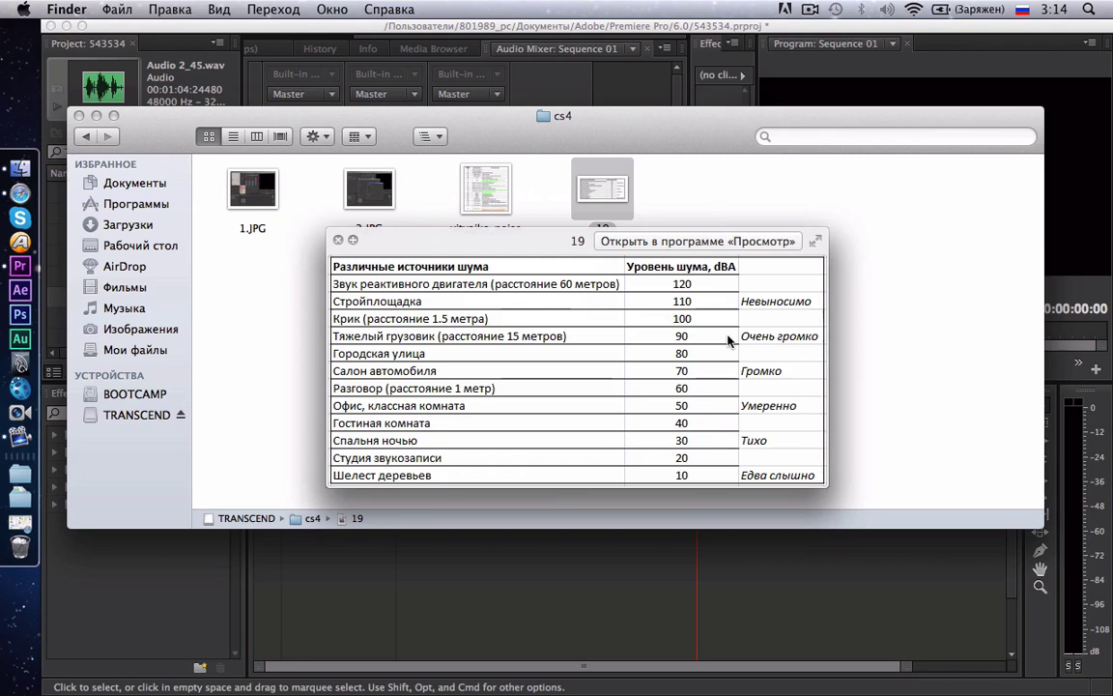
pyautogui.click(337, 239)
pyautogui.click(79, 116)
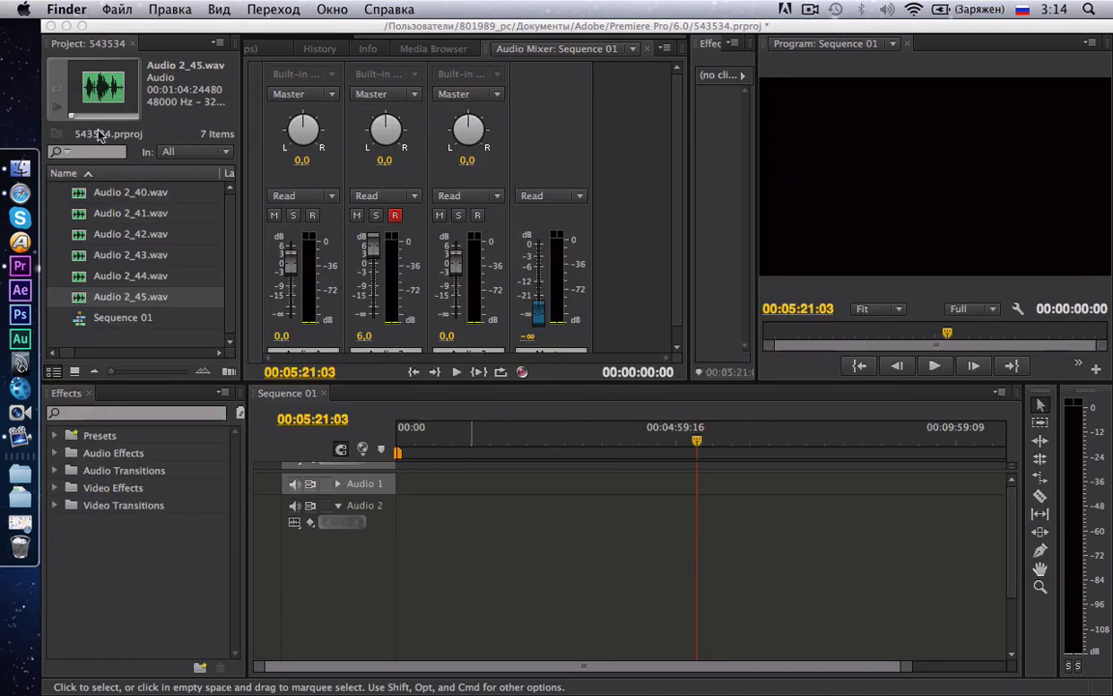